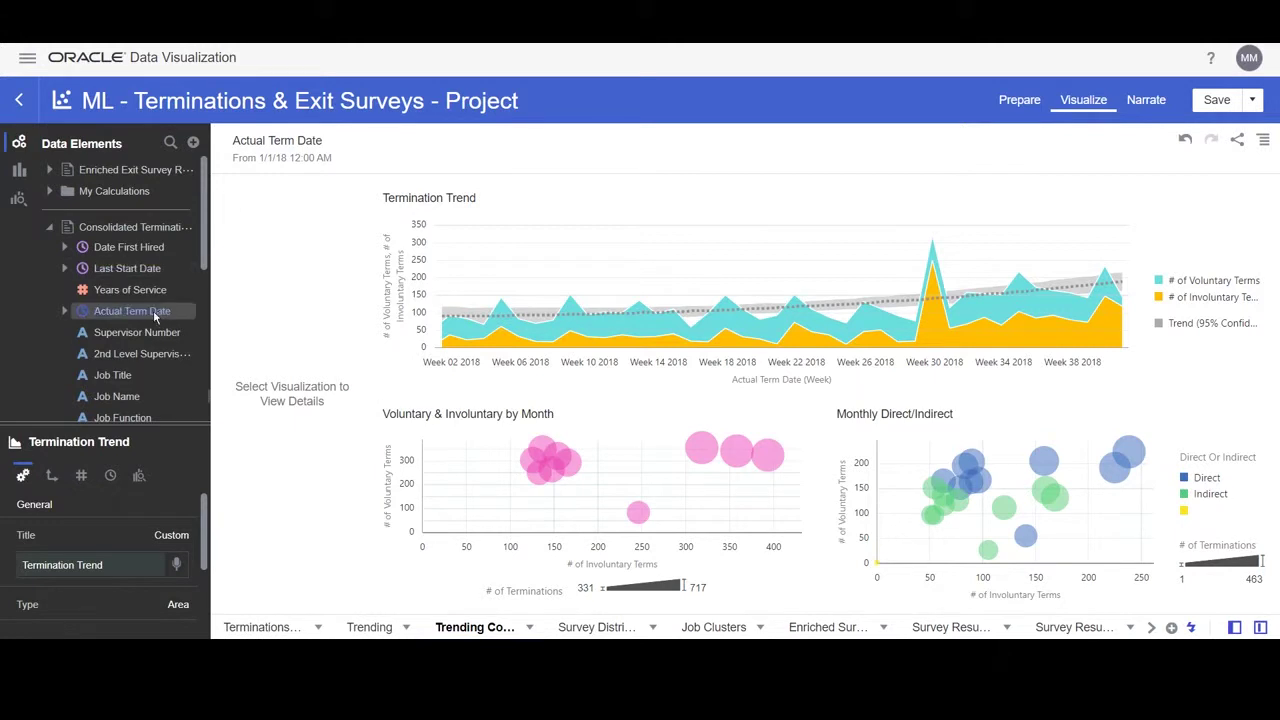
Create the best visualization from Actual Term Date and # of Terminations, and place it above the existing charts across the full canvas width
{"action": "left_click", "coordinate": [143, 315]}
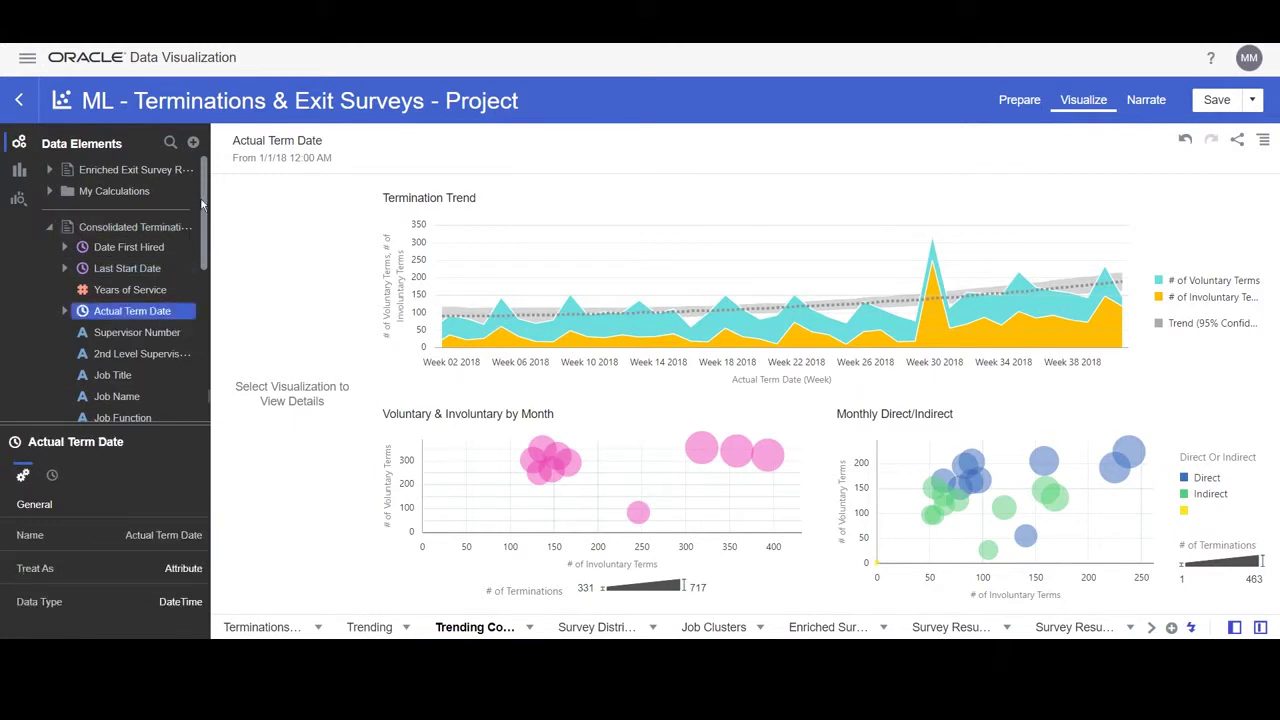
{"action": "left_click_drag", "start_coordinate": [203, 202], "coordinate": [205, 375]}
{"action": "left_click", "coordinate": [49, 386]}
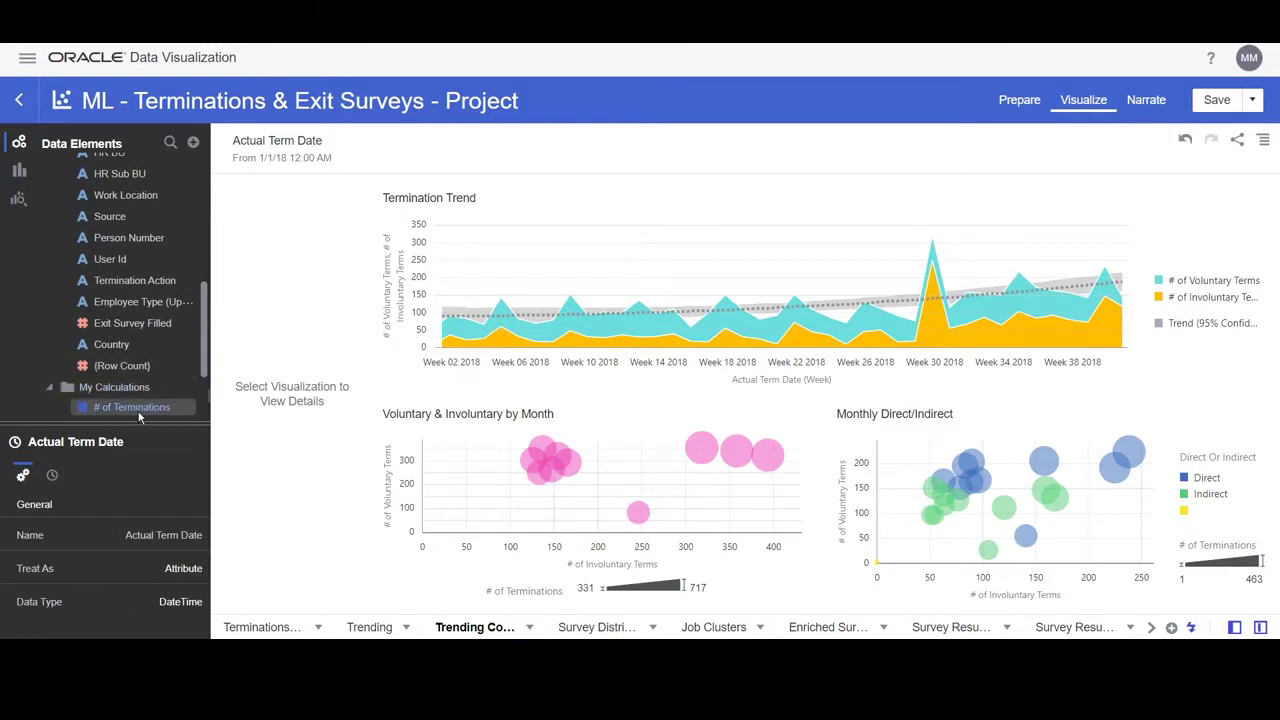
{"action": "right_click", "coordinate": [139, 416]}
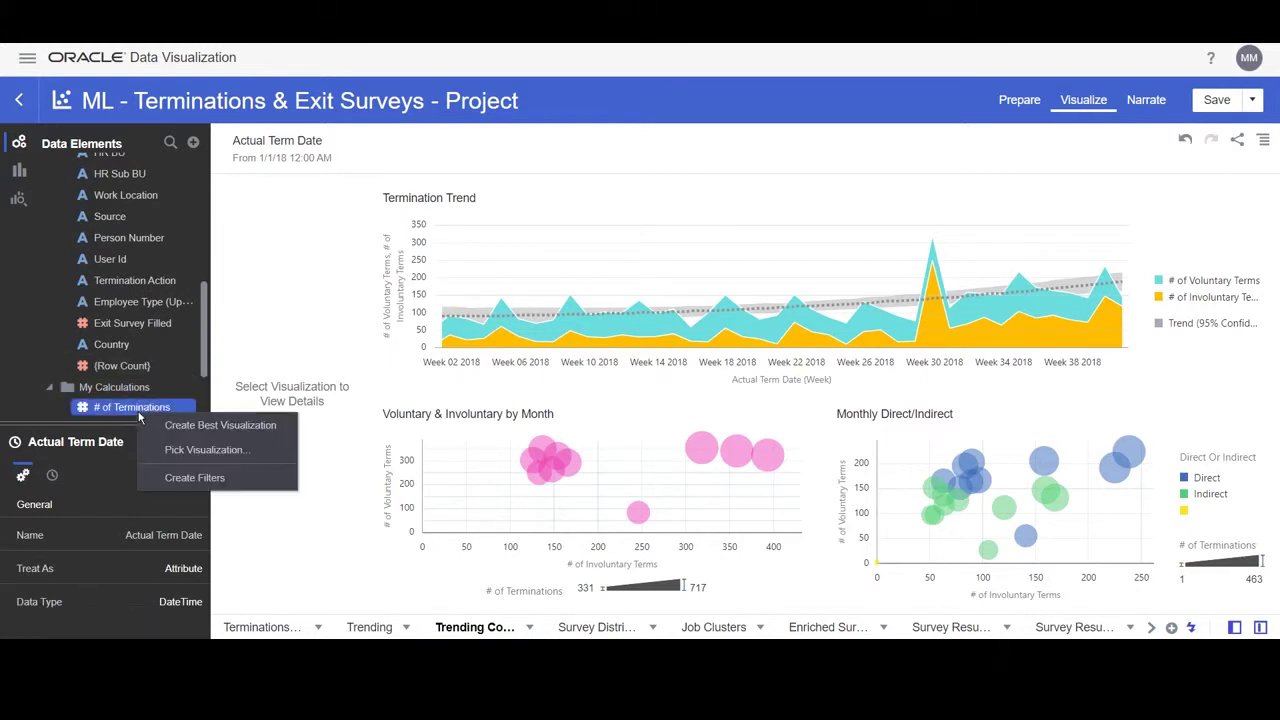
{"action": "left_click", "coordinate": [220, 425]}
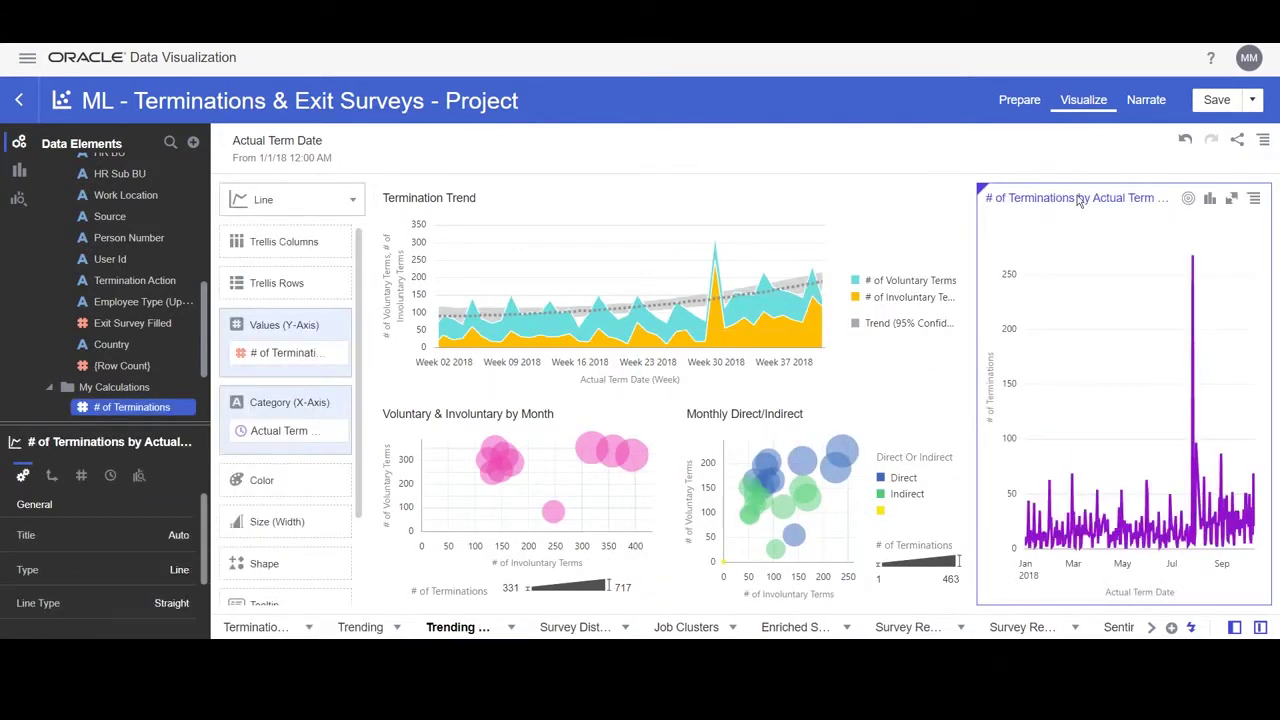
{"action": "left_click_drag", "start_coordinate": [1050, 197], "coordinate": [938, 197]}
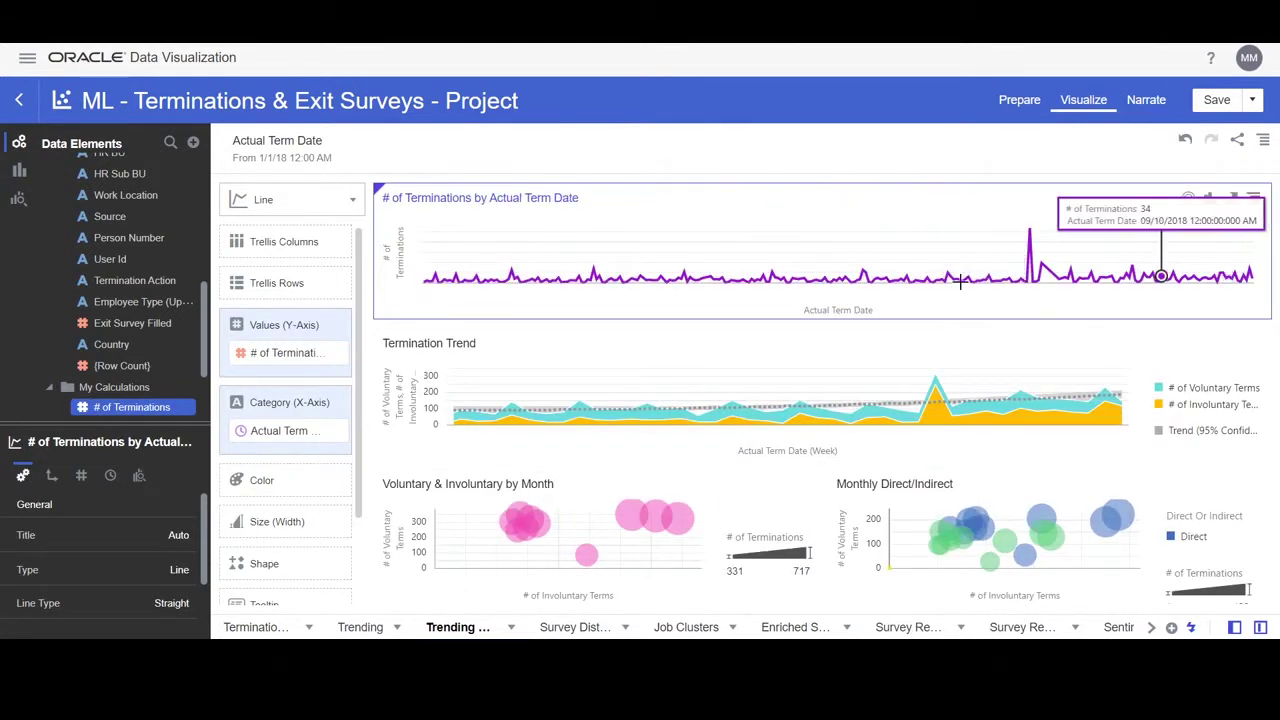
Color the new terminations line chart by Termination Action and maximize it
{"action": "double_click", "coordinate": [139, 282]}
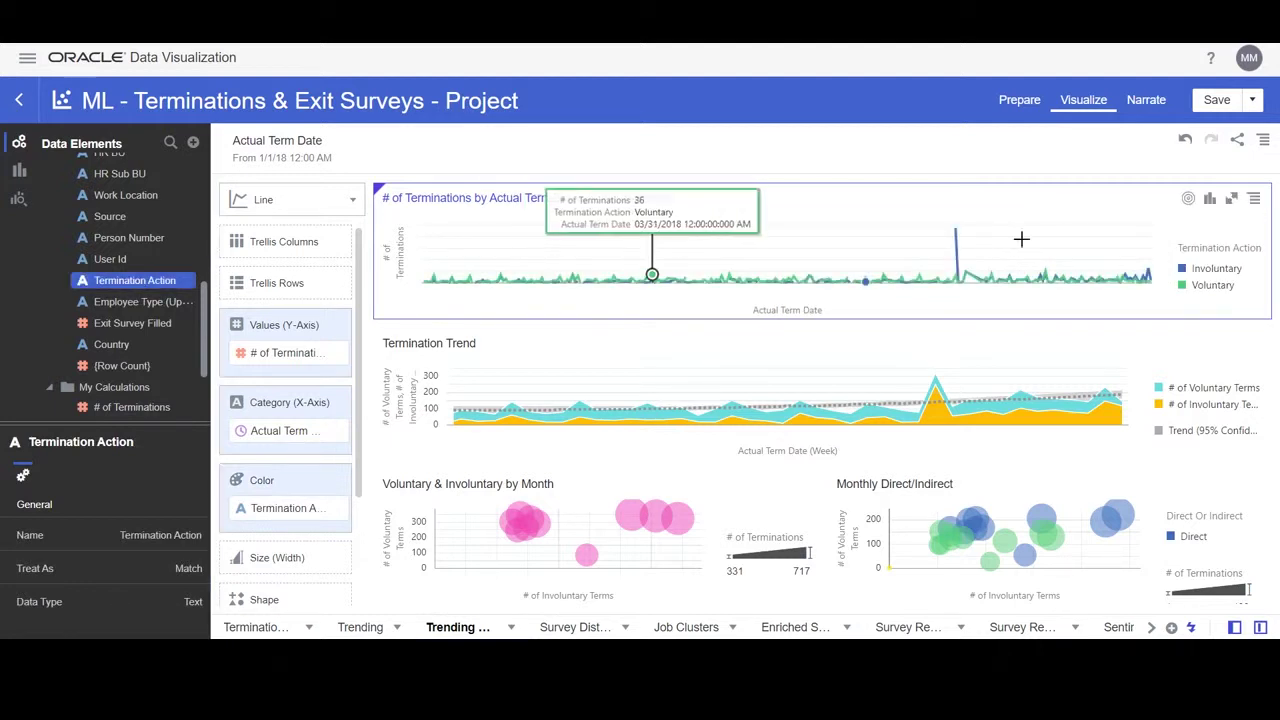
{"action": "left_click", "coordinate": [1231, 198]}
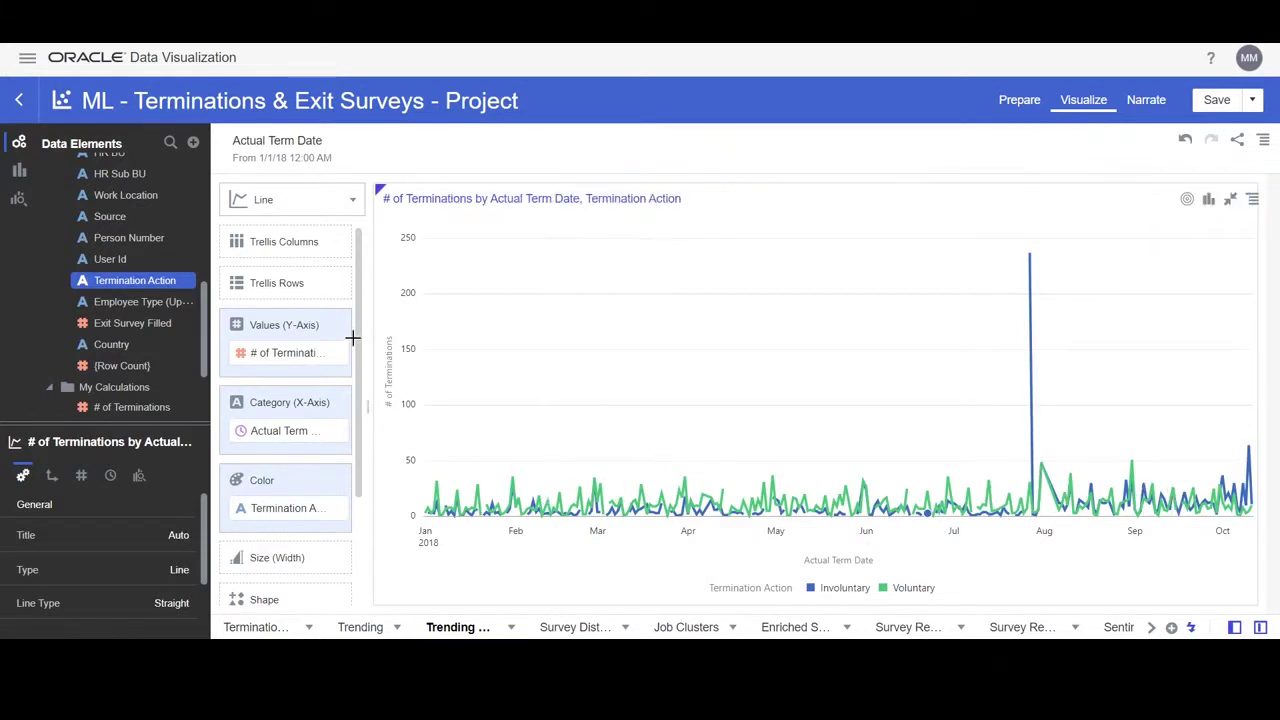
Set the Actual Term Date filter to start on August 1, 2018
{"action": "left_click", "coordinate": [290, 160]}
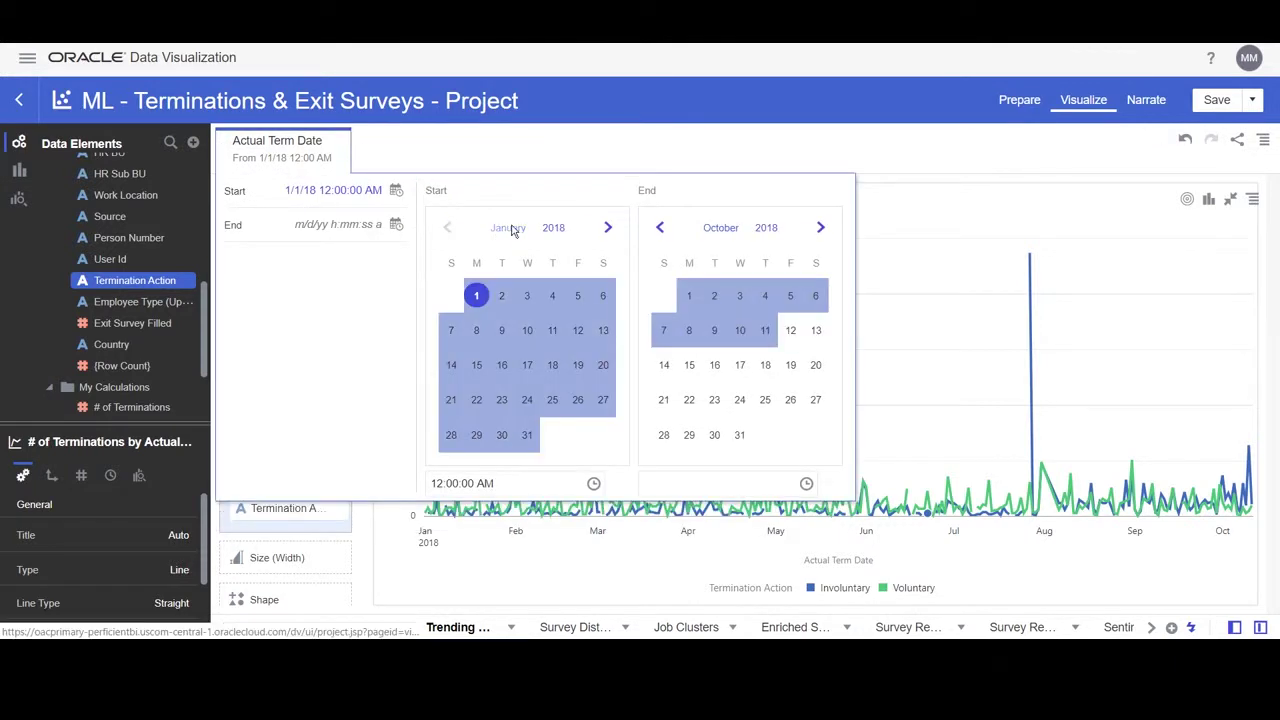
{"action": "left_click", "coordinate": [510, 228]}
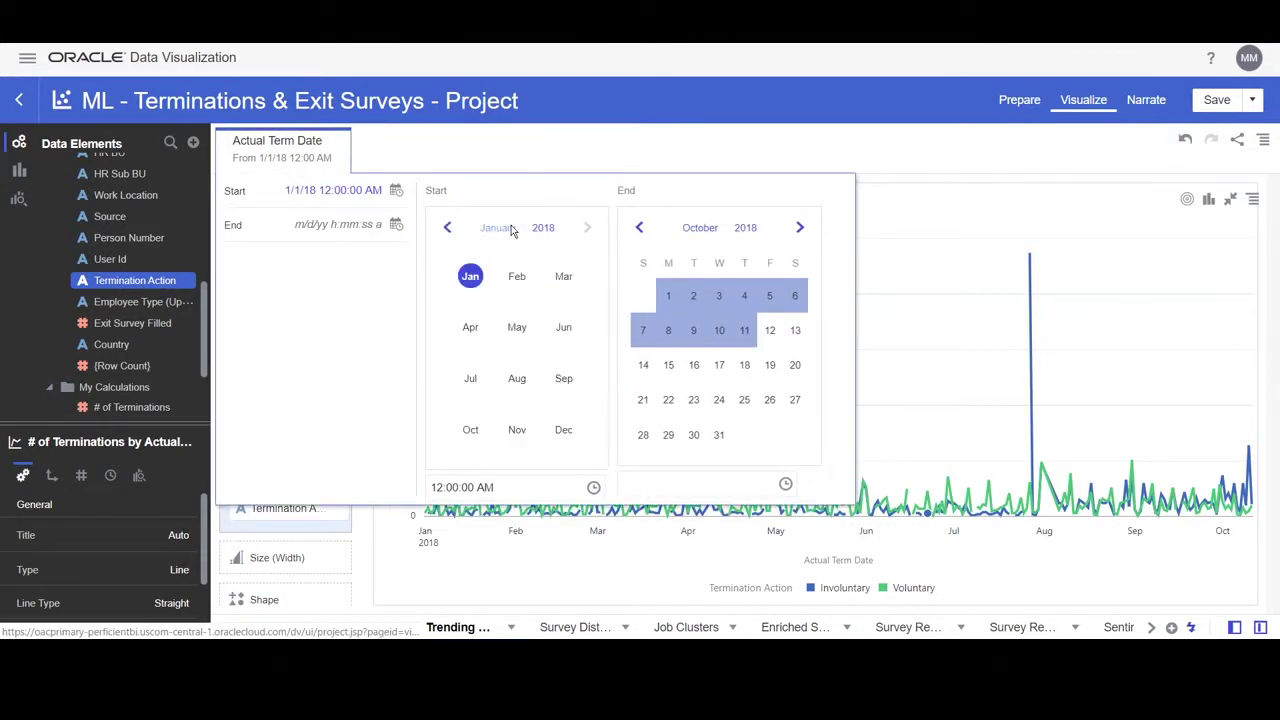
{"action": "left_click", "coordinate": [517, 381]}
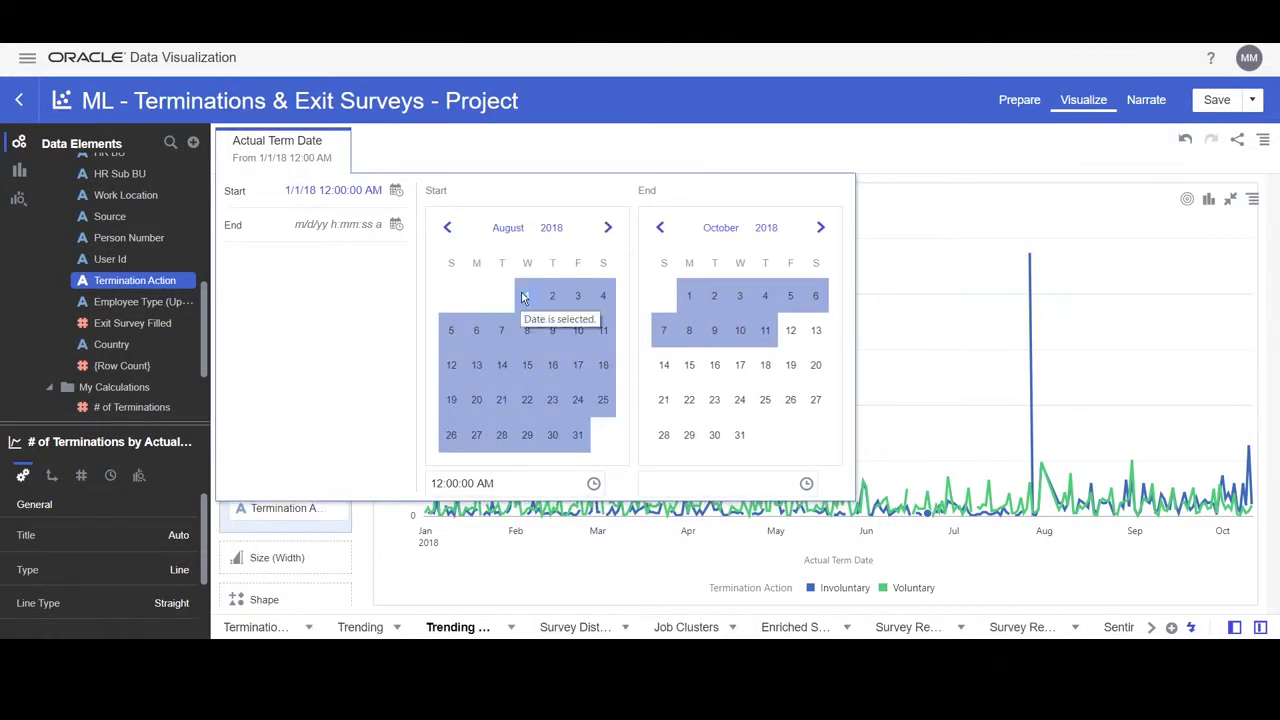
{"action": "left_click", "coordinate": [525, 297]}
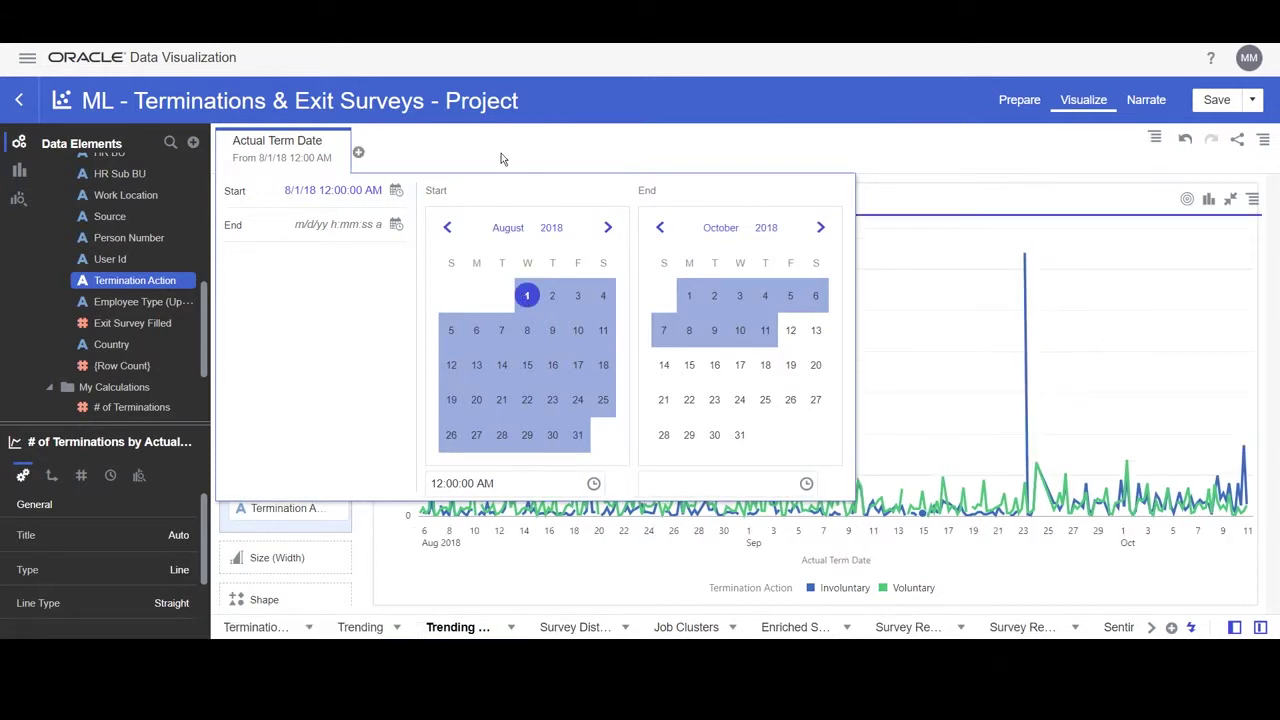
{"action": "left_click", "coordinate": [502, 155]}
Restore and re-maximize the terminations line chart, and add a trend line to it
{"action": "left_click", "coordinate": [1230, 198]}
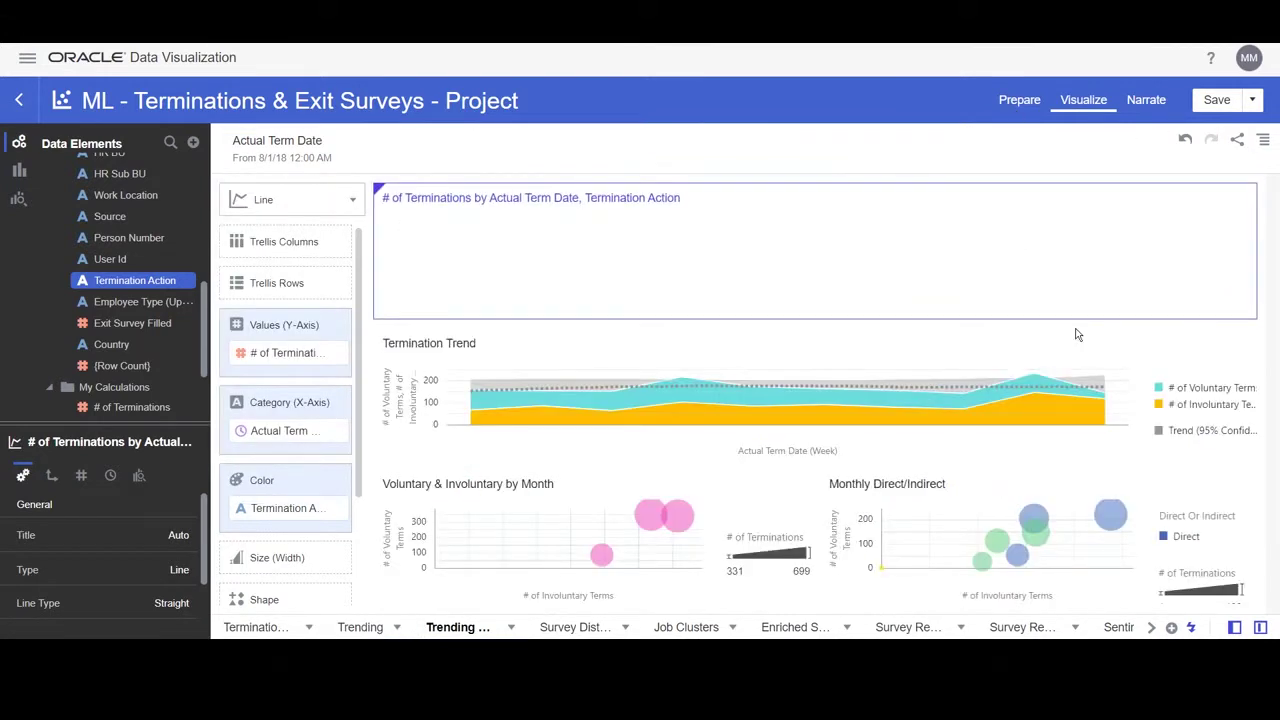
{"action": "mouse_move", "coordinate": [1217, 200]}
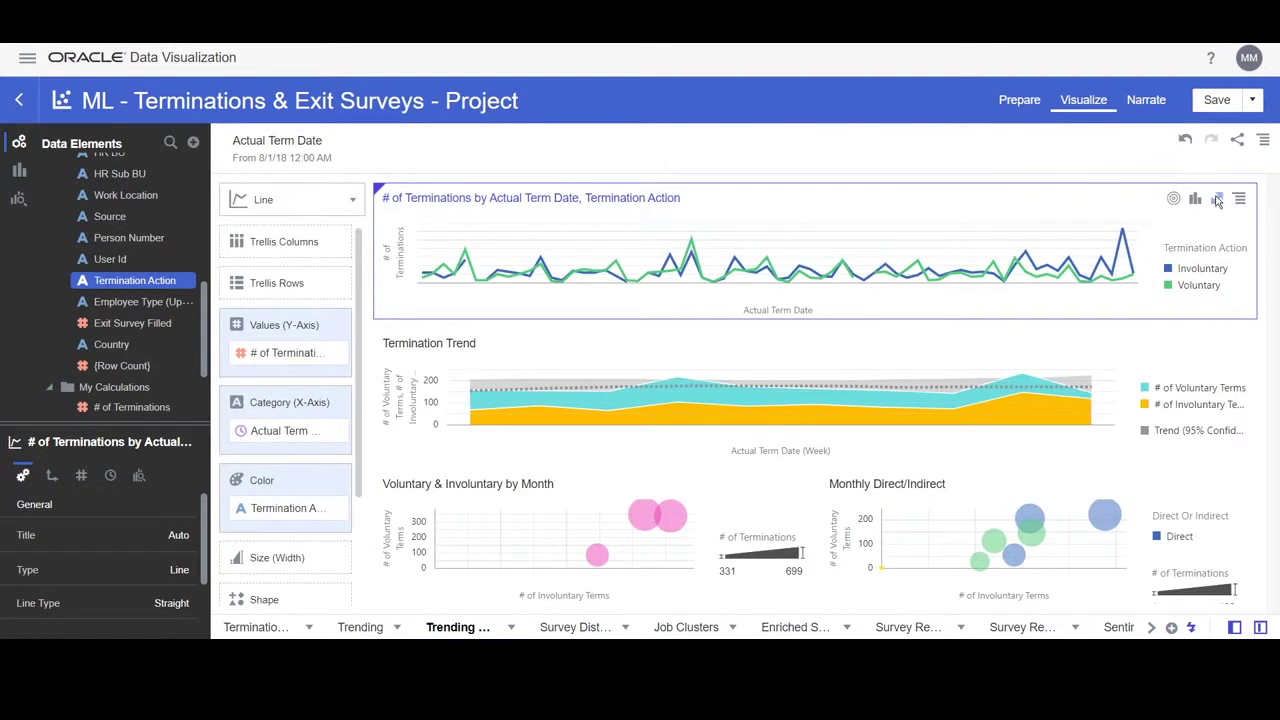
{"action": "left_click", "coordinate": [1217, 200]}
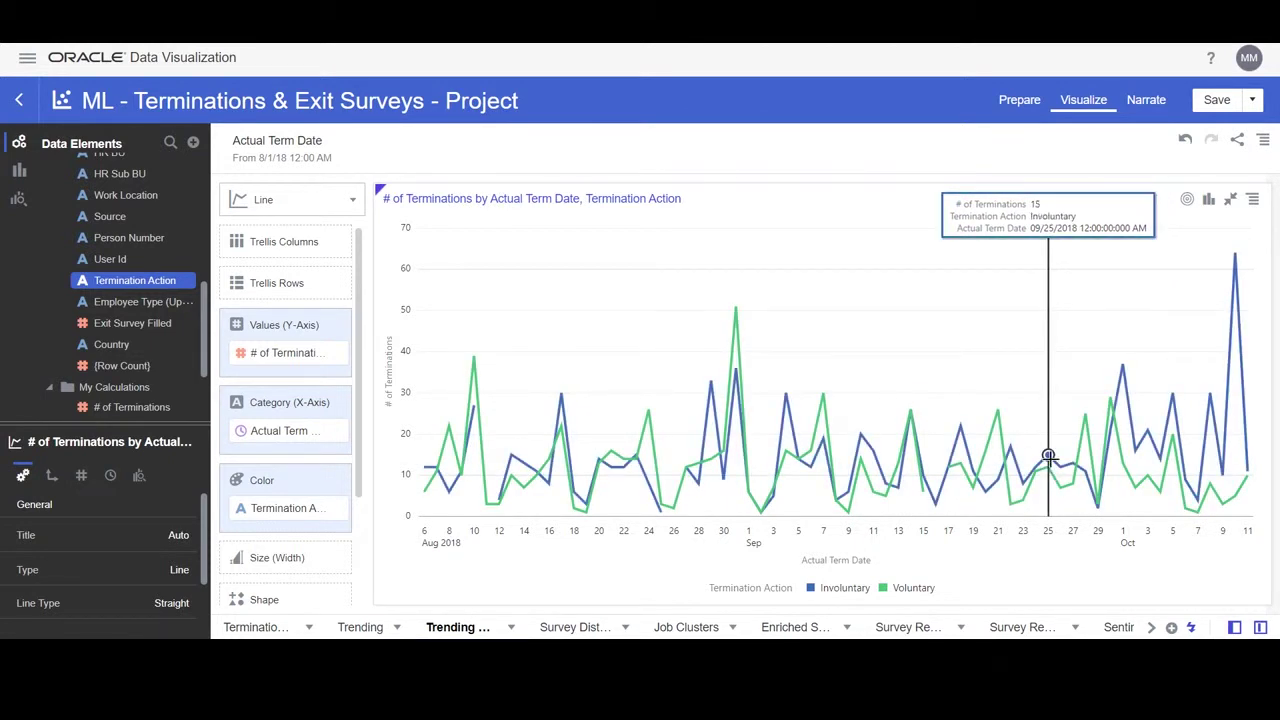
{"action": "right_click", "coordinate": [843, 319]}
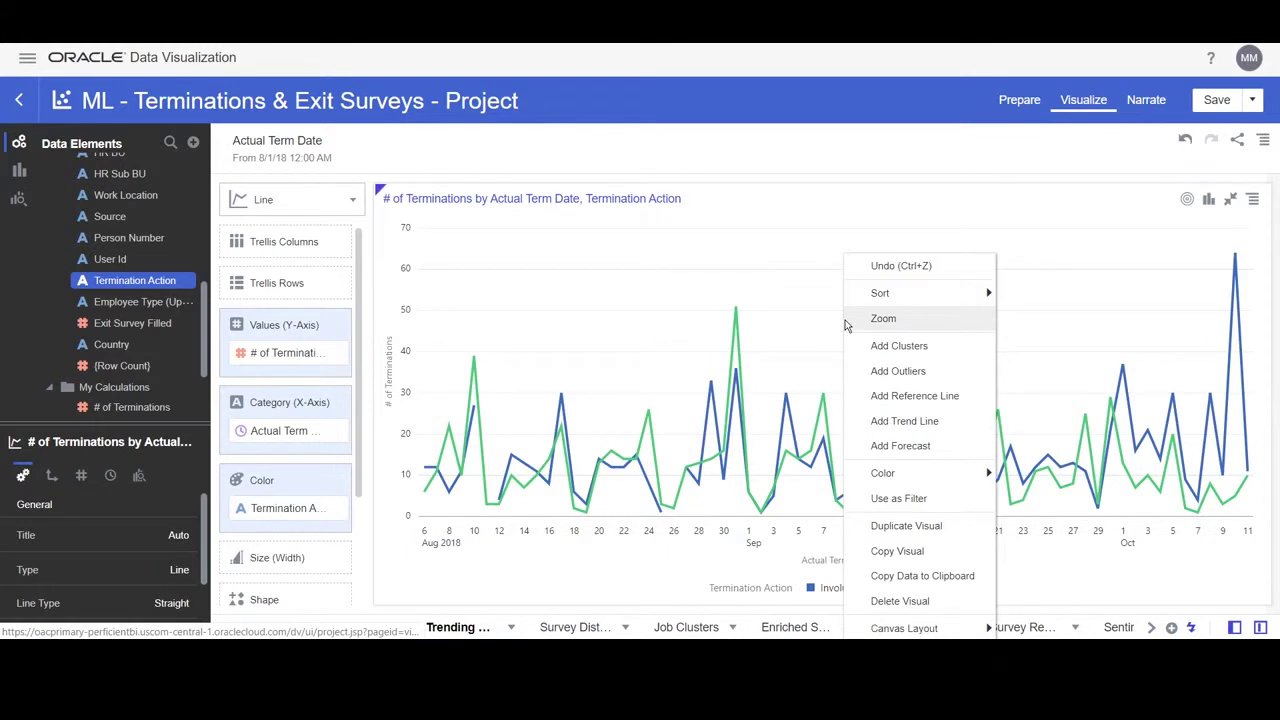
{"action": "left_click", "coordinate": [895, 423]}
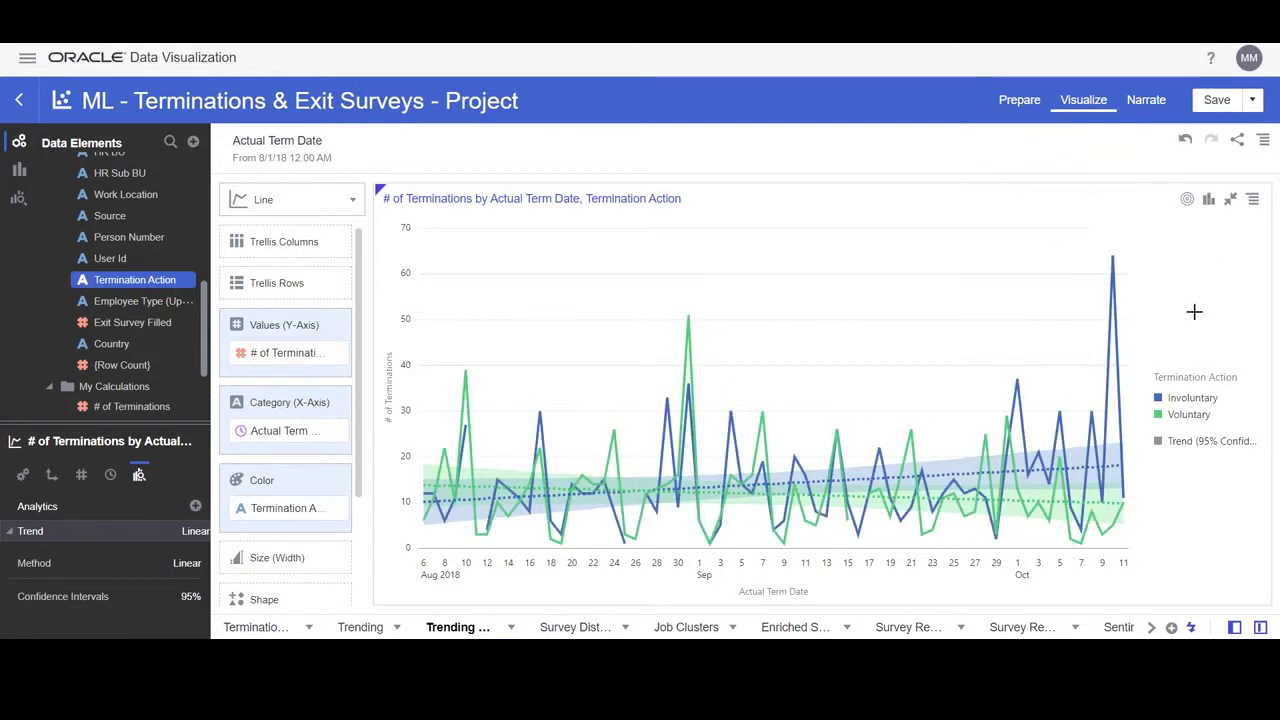
Add a forecast to the terminations line chart and set it to the next 30 periods
{"action": "right_click", "coordinate": [811, 304]}
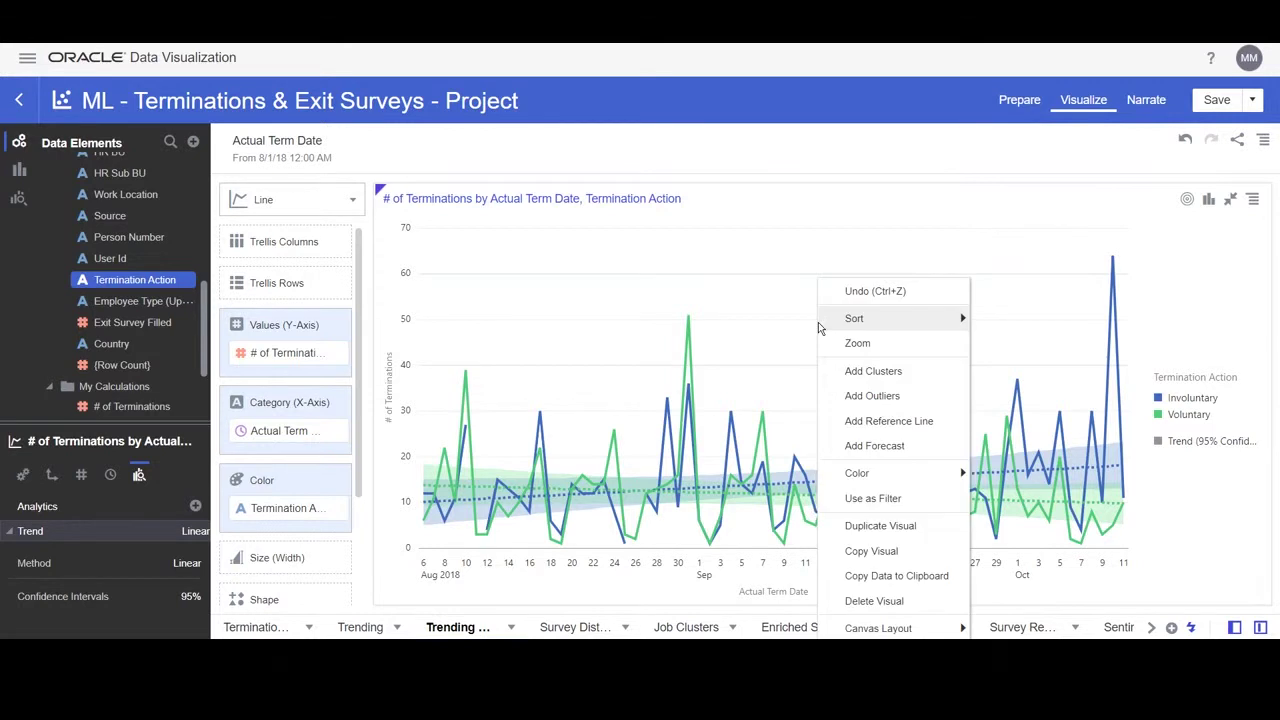
{"action": "left_click", "coordinate": [873, 445]}
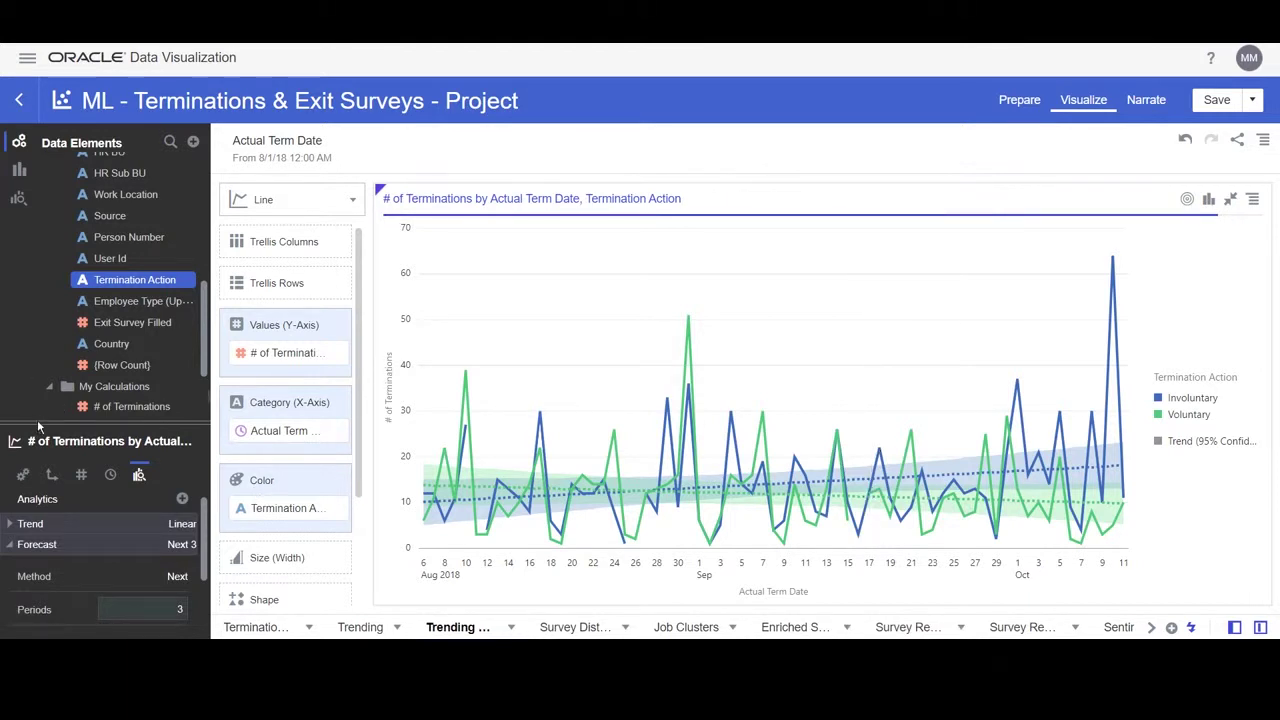
{"action": "left_click_drag", "start_coordinate": [45, 421], "coordinate": [50, 350]}
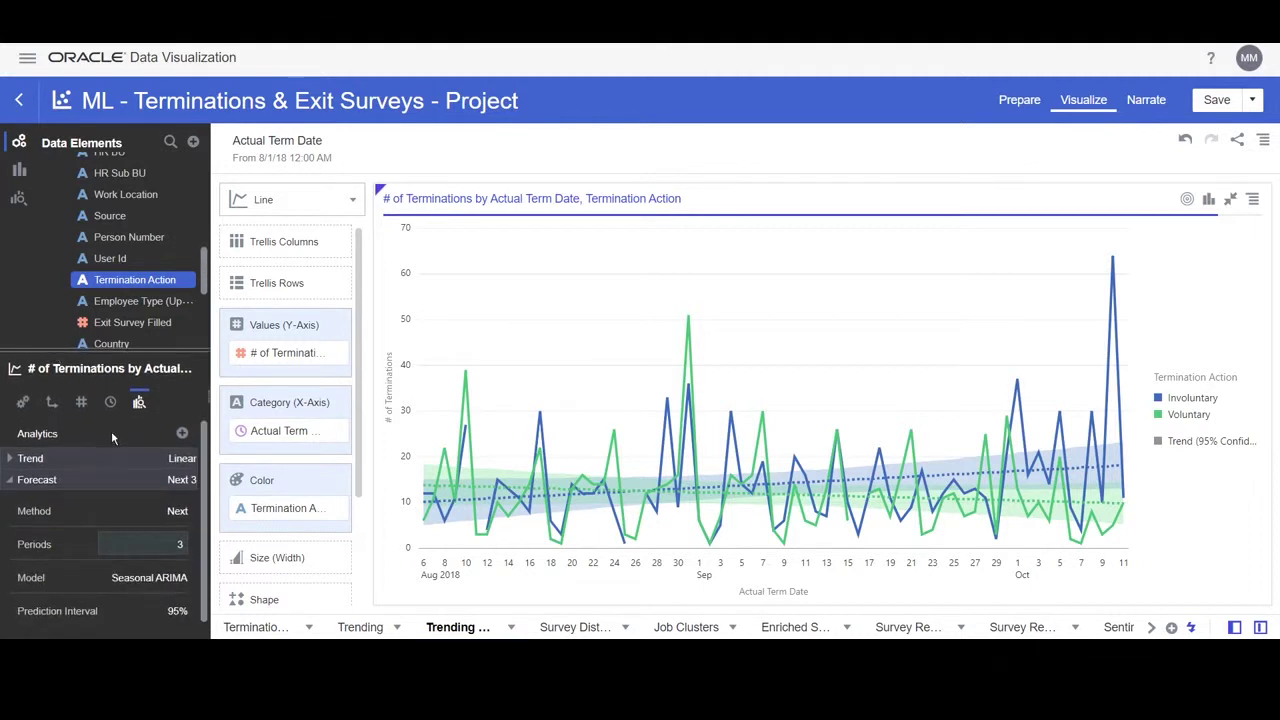
{"action": "left_click", "coordinate": [178, 512]}
{"action": "left_click", "coordinate": [126, 517]}
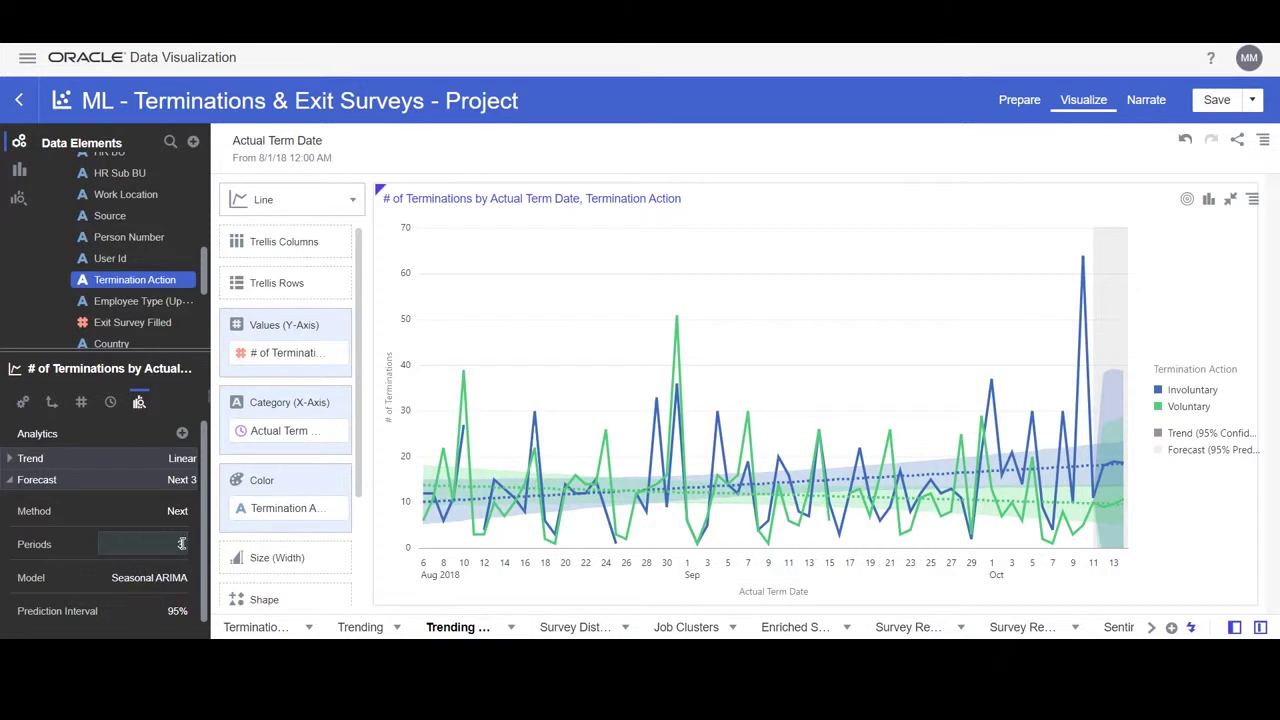
{"action": "left_click", "coordinate": [125, 521]}
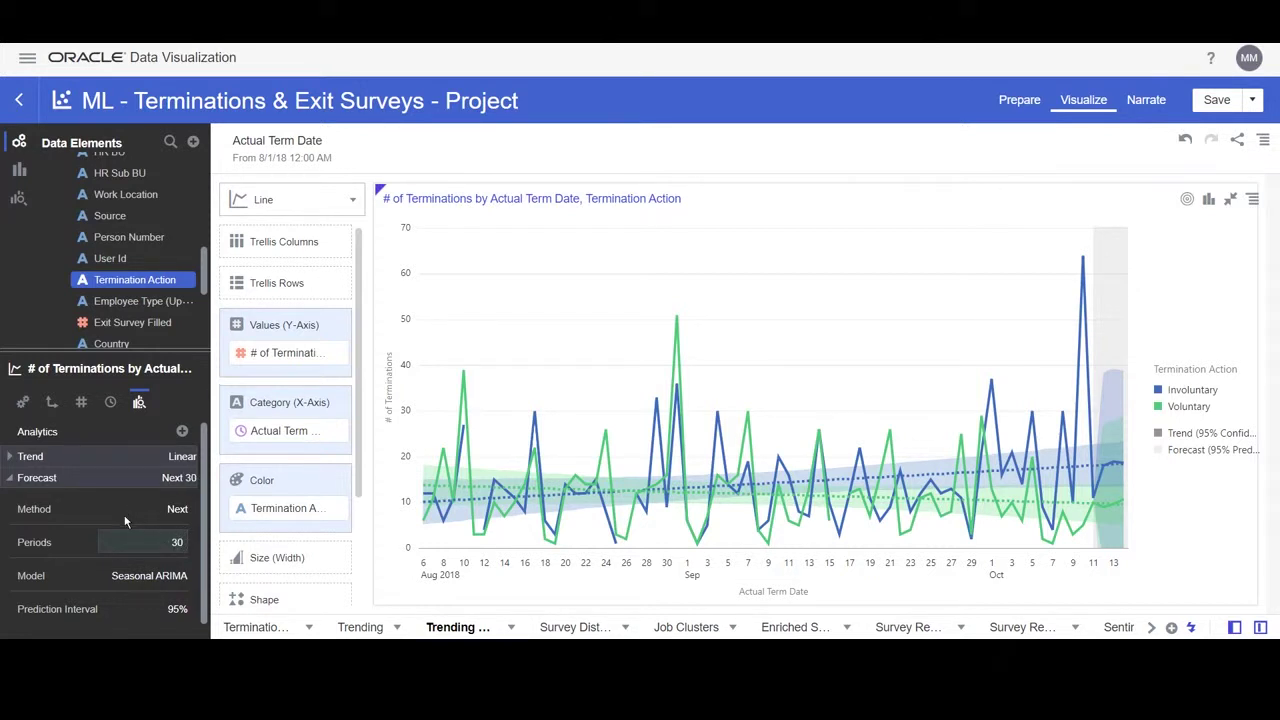
Review the forecast model options and inspect the forecast values for involuntary and voluntary terminations
{"action": "left_click", "coordinate": [151, 573]}
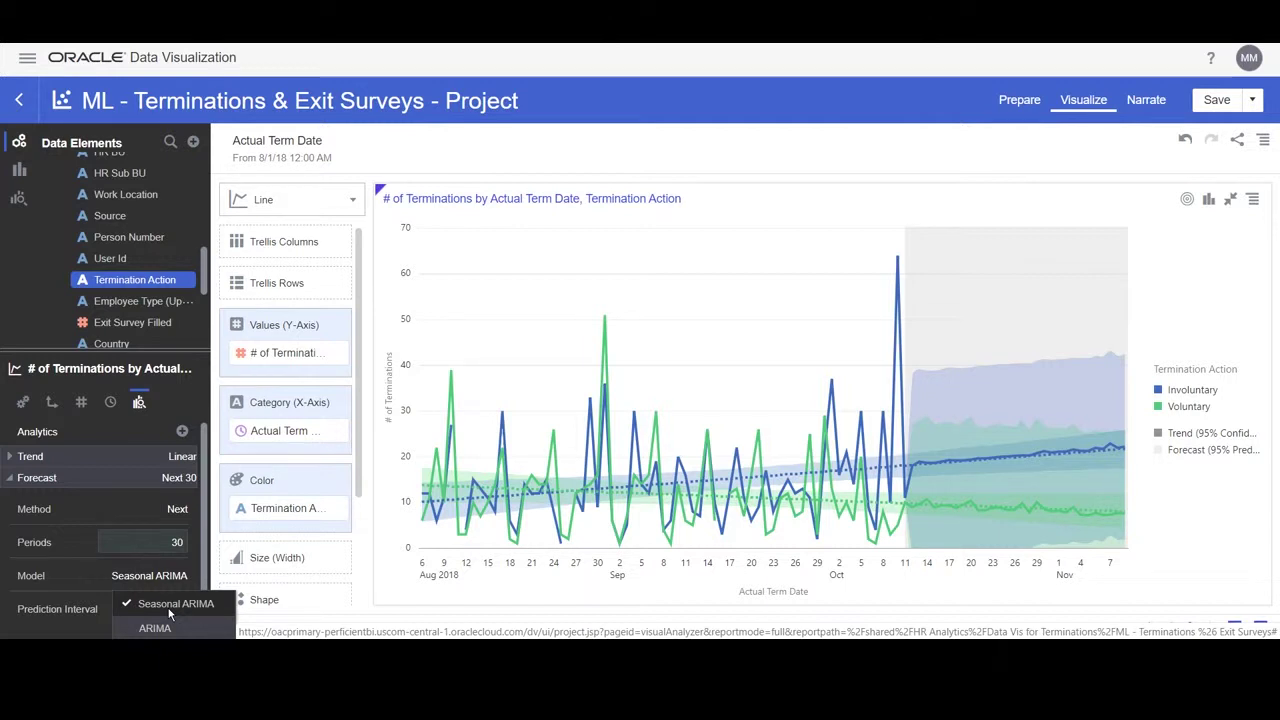
{"action": "left_click", "coordinate": [78, 570]}
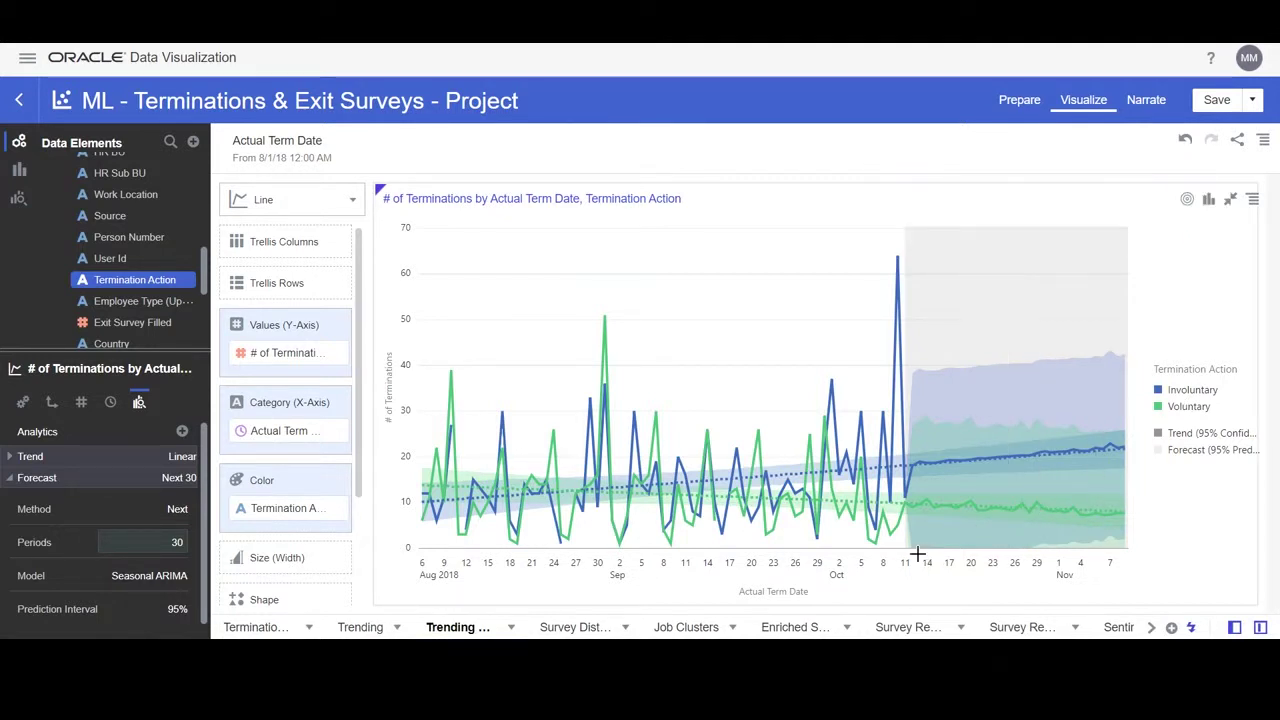
{"action": "mouse_move", "coordinate": [1126, 489]}
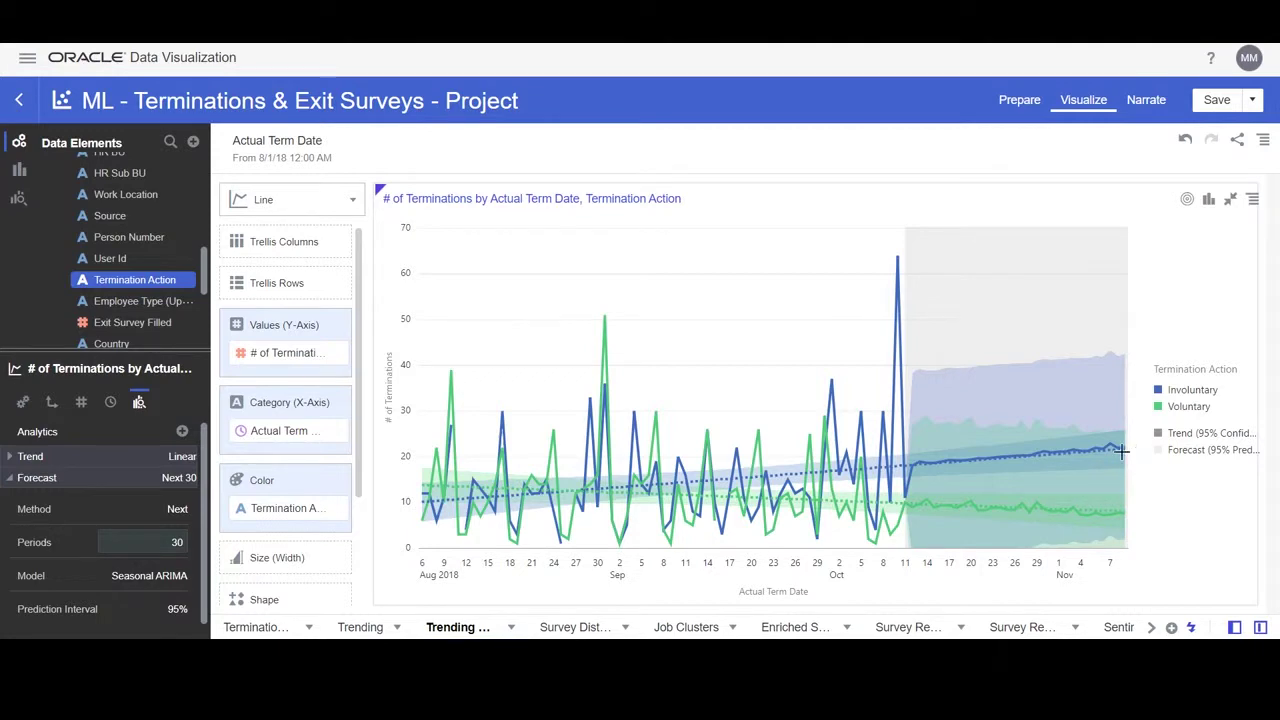
{"action": "mouse_move", "coordinate": [960, 461]}
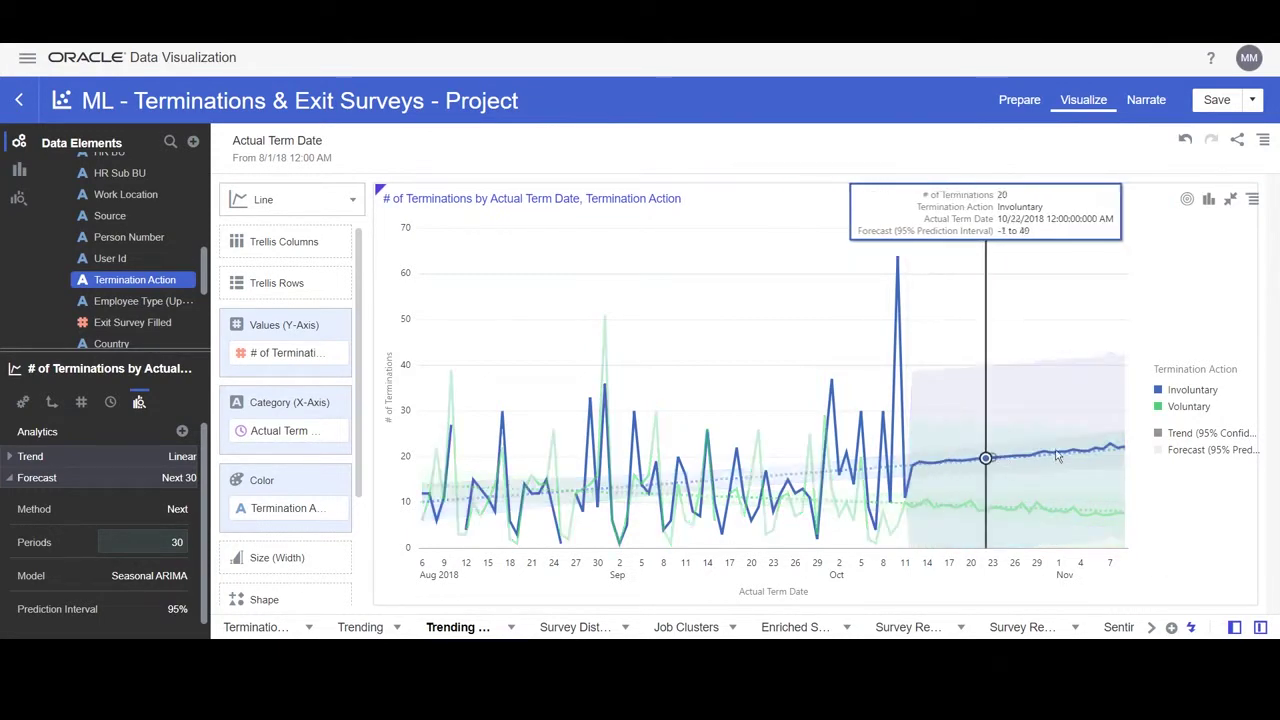
{"action": "mouse_move", "coordinate": [1088, 449]}
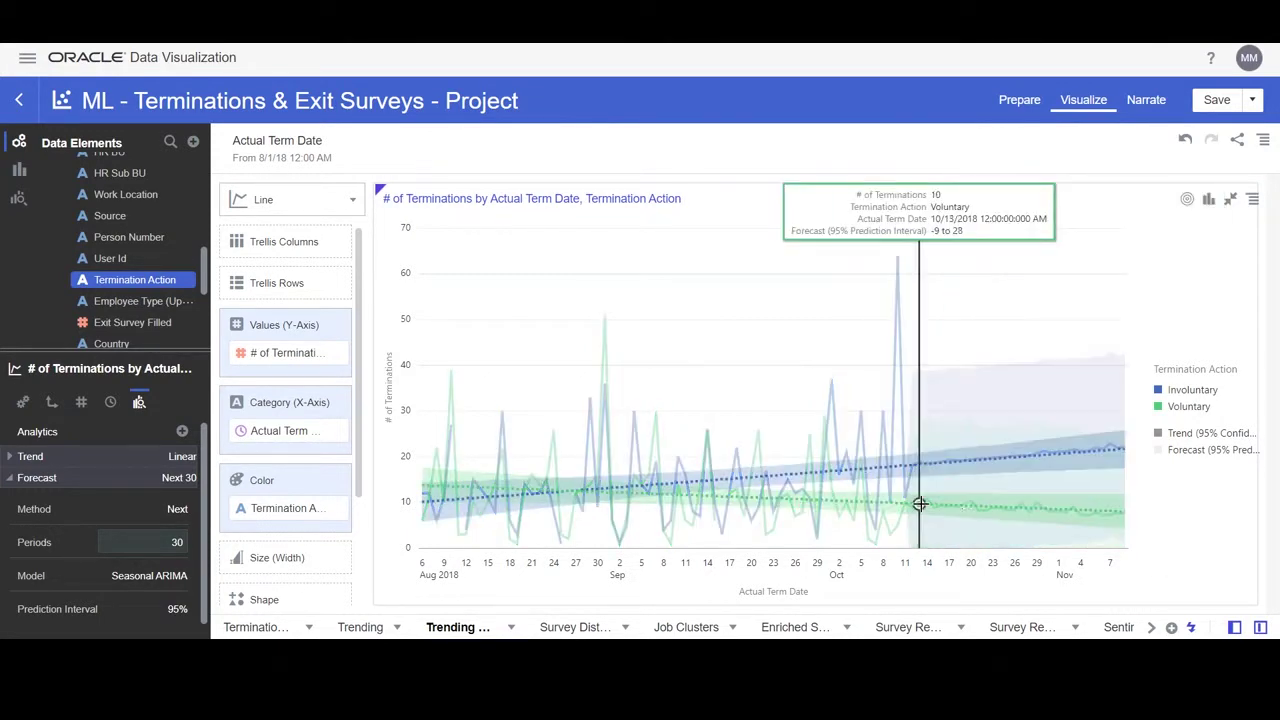
{"action": "mouse_move", "coordinate": [1096, 512]}
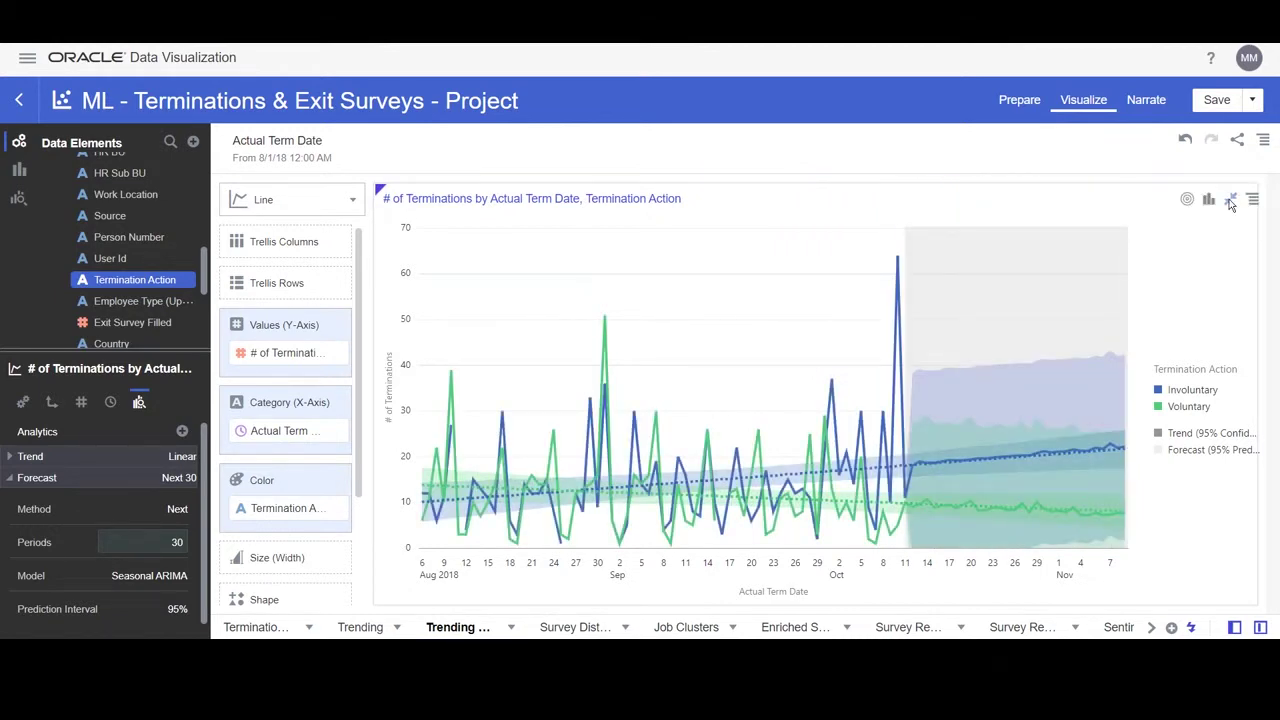
Restore the terminations chart to its normal size and display the available analytics functions
{"action": "left_click", "coordinate": [1231, 200]}
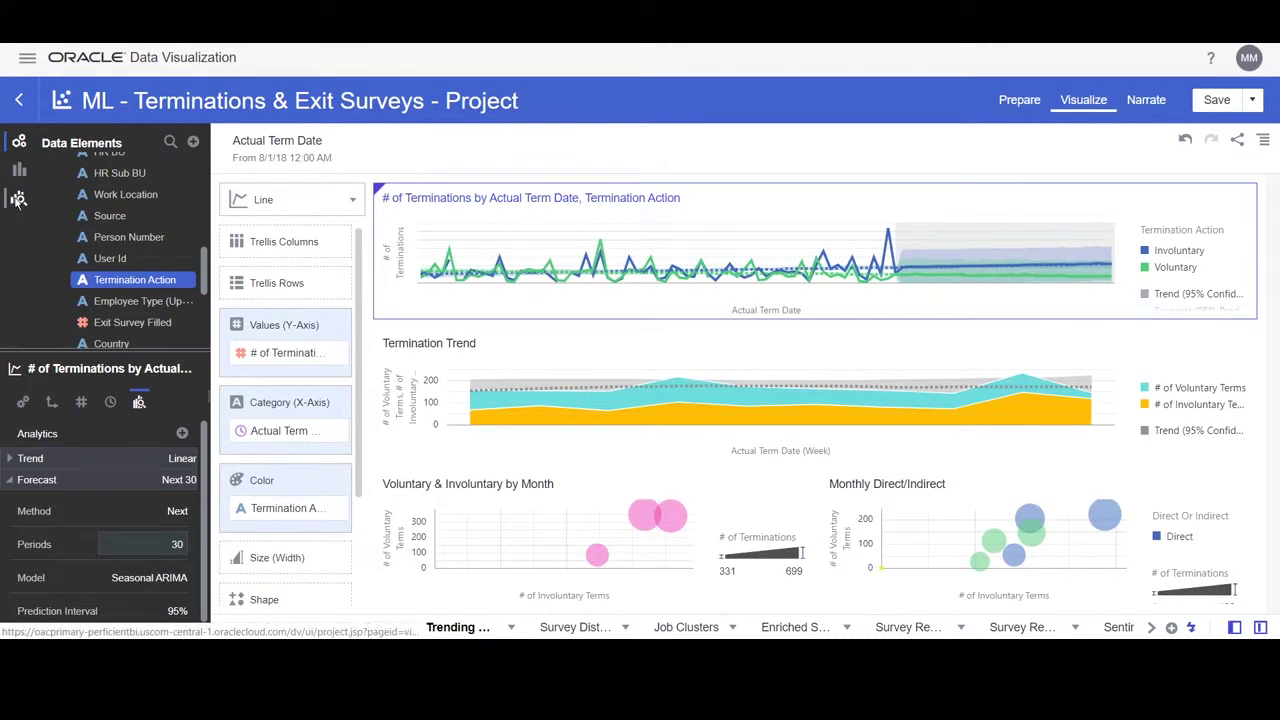
{"action": "left_click", "coordinate": [18, 198]}
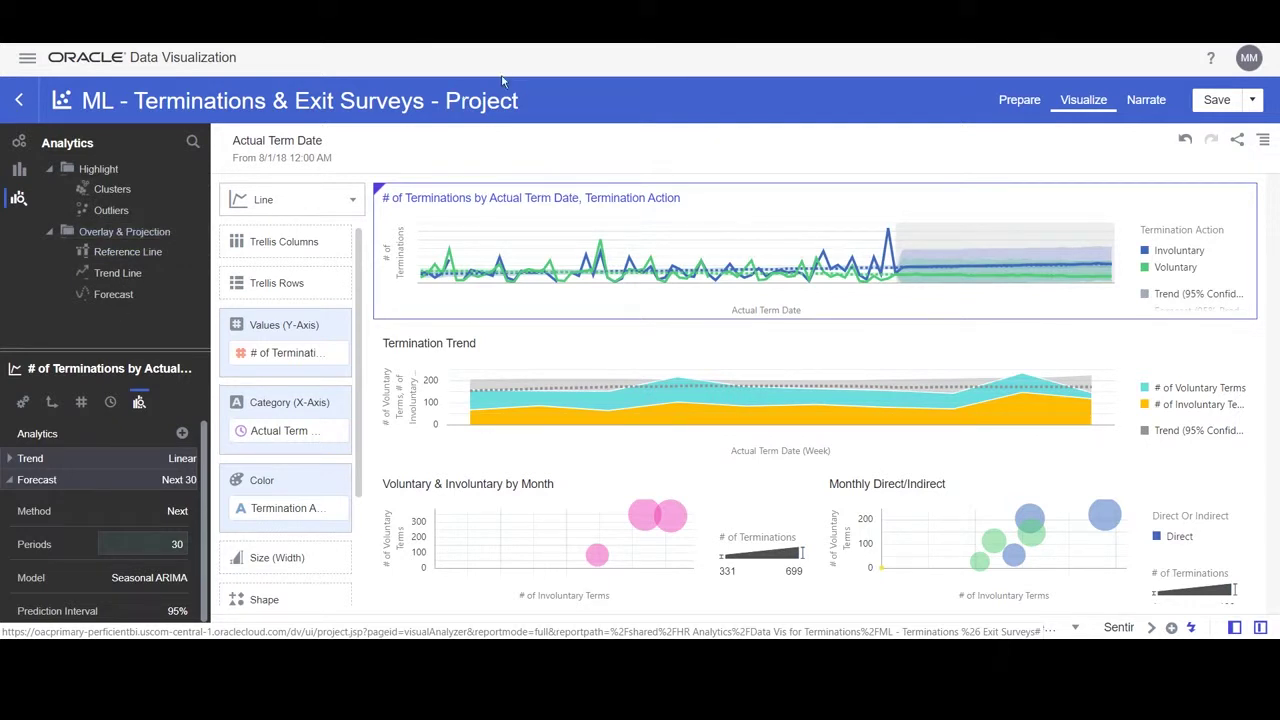
Leave the terminations project without saving and open the ML - Explain Exit Survey project
{"action": "left_click", "coordinate": [19, 103]}
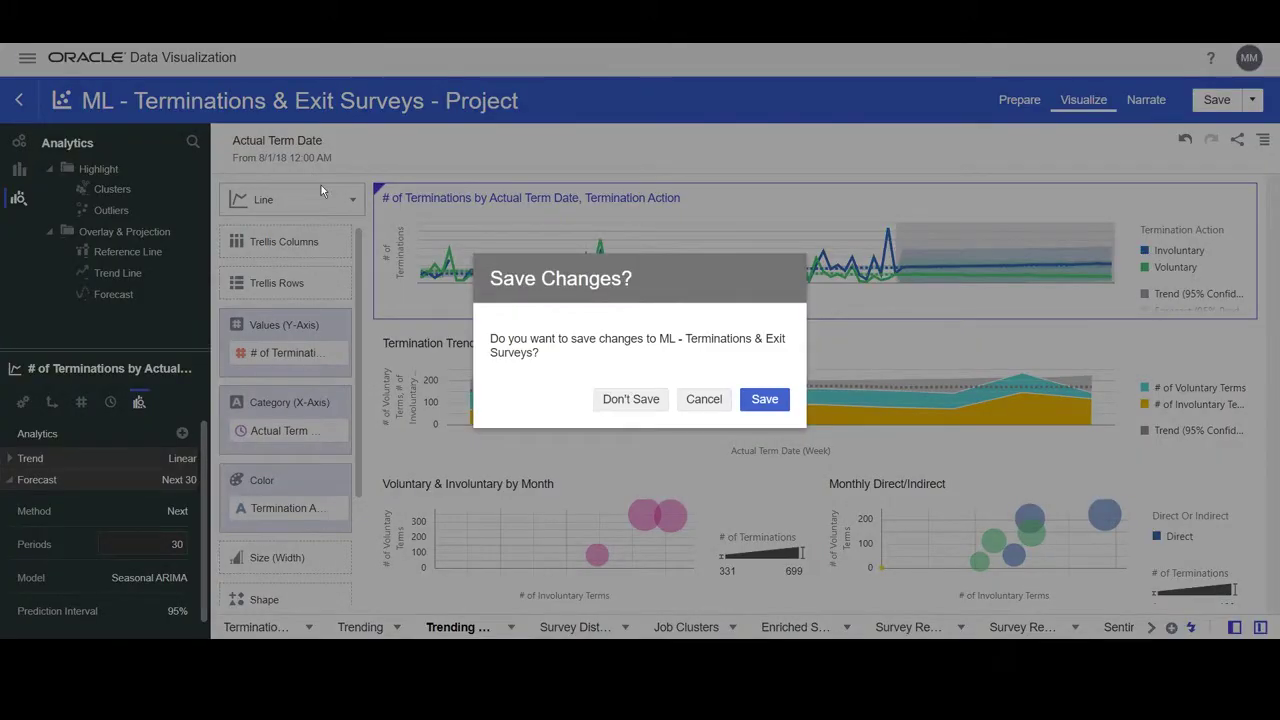
{"action": "left_click", "coordinate": [703, 399]}
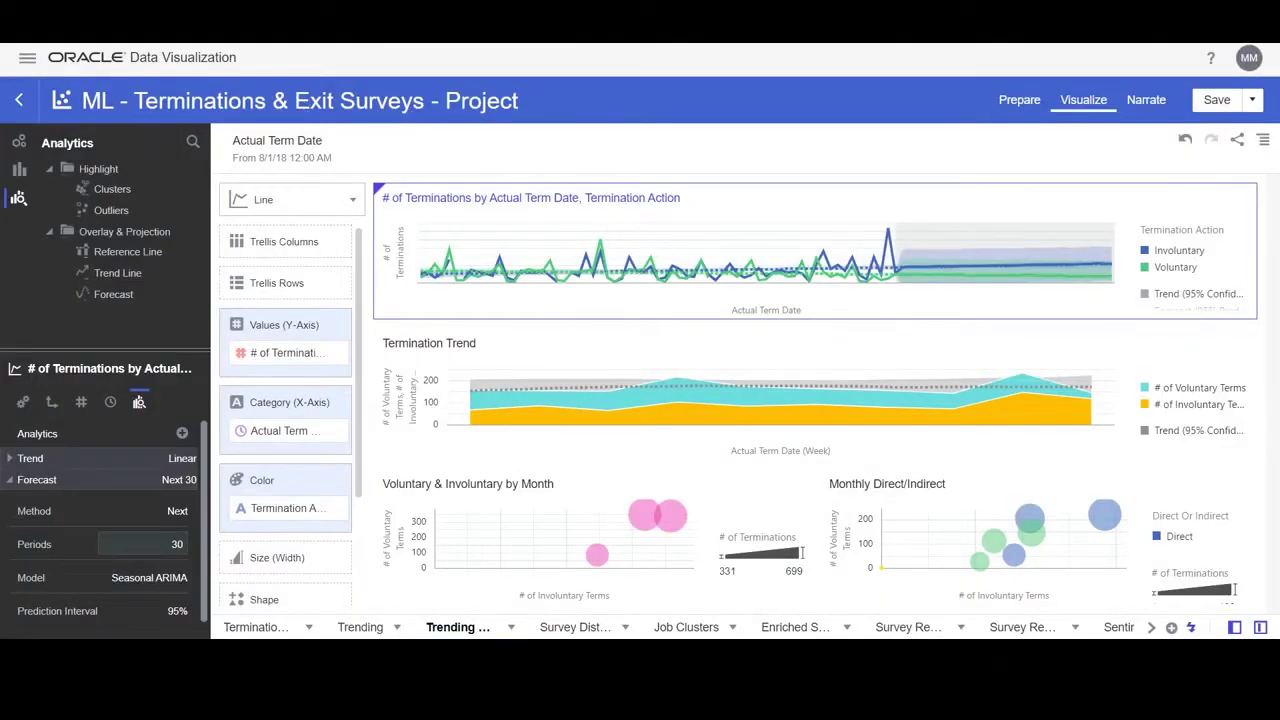
{"action": "key", "text": "alt+Left"}
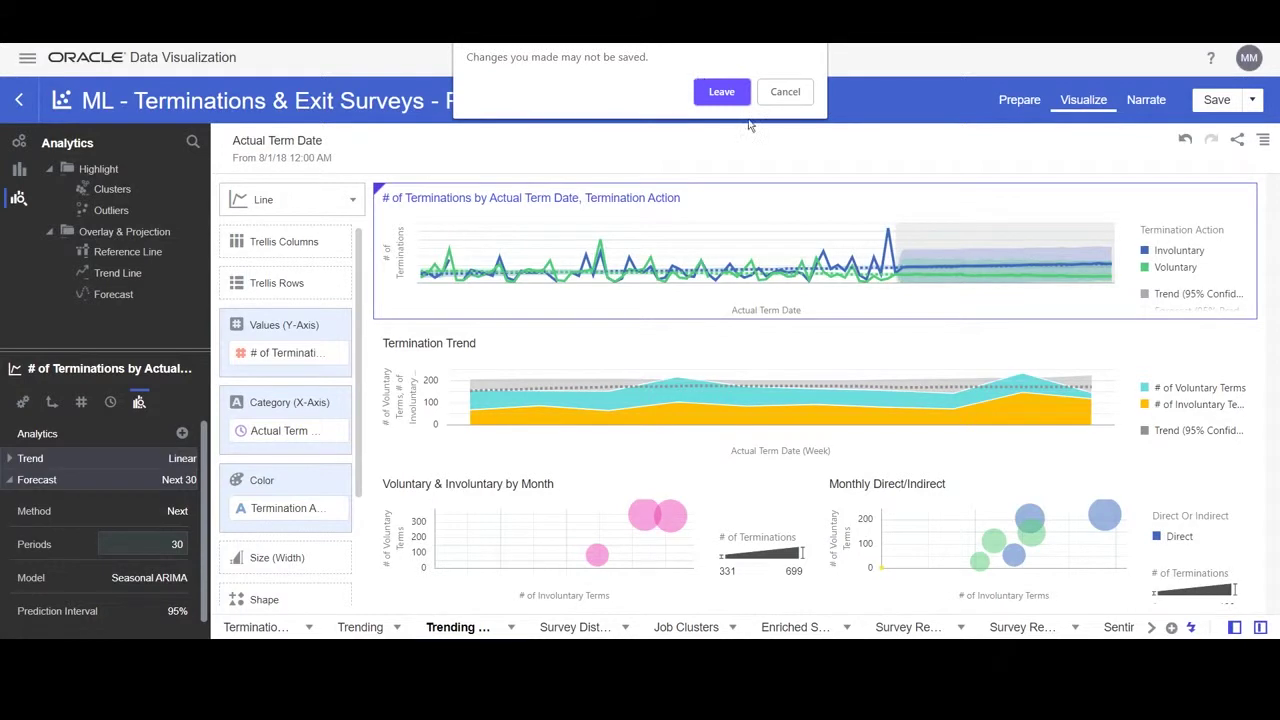
{"action": "left_click", "coordinate": [721, 88]}
{"action": "right_click", "coordinate": [329, 362]}
{"action": "left_click", "coordinate": [386, 400]}
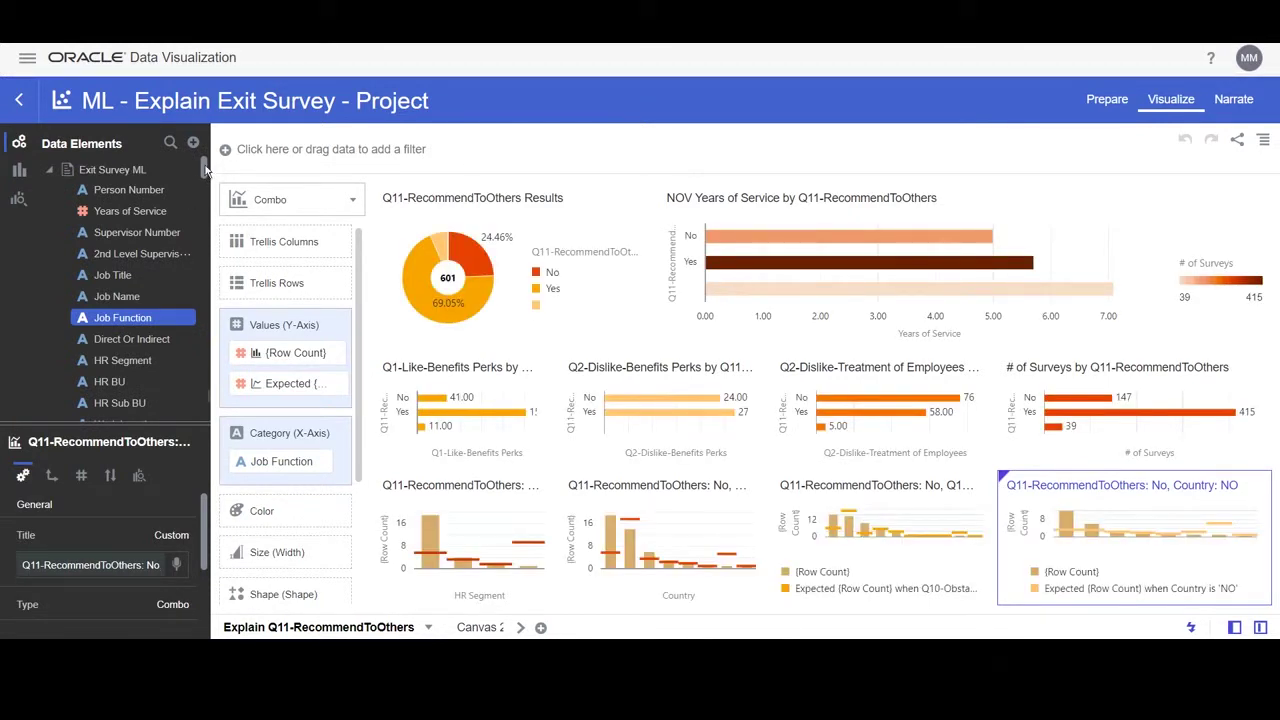
Look through the data elements of the Exit Survey ML data set, including the Q1-Like survey columns
{"action": "scroll", "coordinate": [205, 172], "scroll_direction": "down", "scroll_amount": 5}
{"action": "scroll", "coordinate": [205, 174], "scroll_direction": "up", "scroll_amount": 3}
{"action": "left_click_drag", "start_coordinate": [205, 172], "coordinate": [203, 228]}
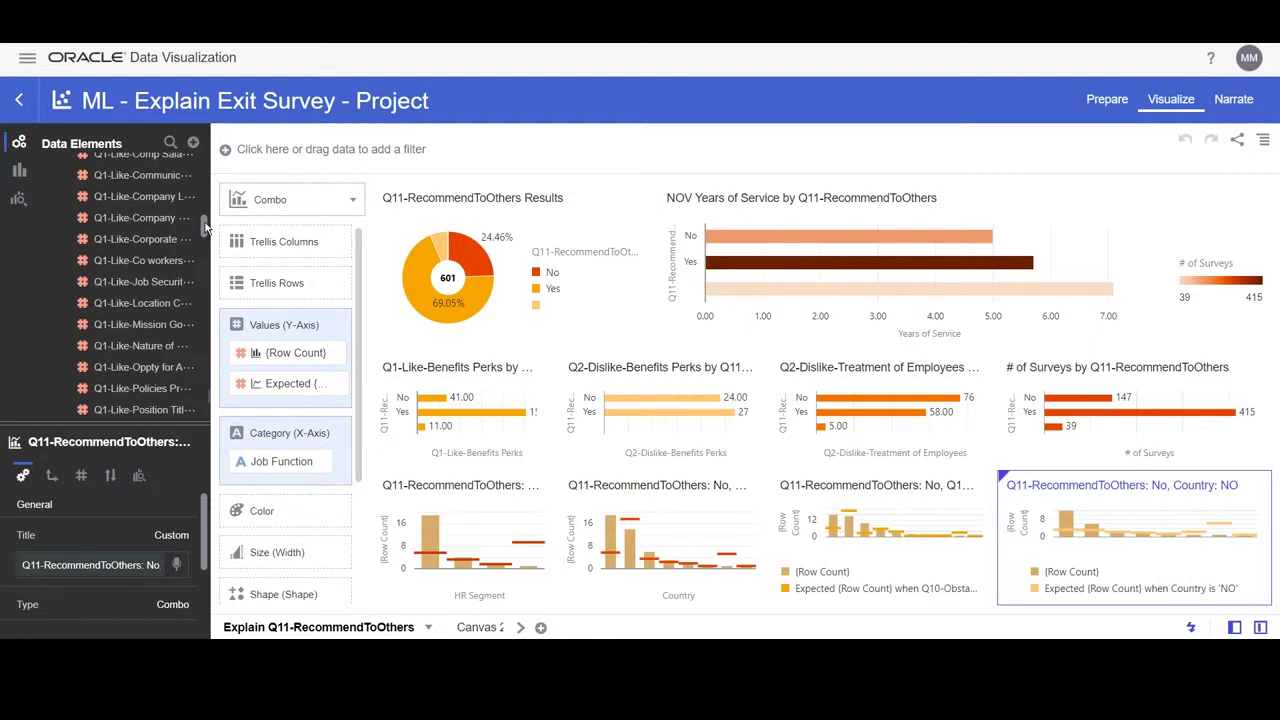
{"action": "scroll", "coordinate": [204, 226], "scroll_direction": "down", "scroll_amount": 5}
{"action": "scroll", "coordinate": [204, 226], "scroll_direction": "up", "scroll_amount": 5}
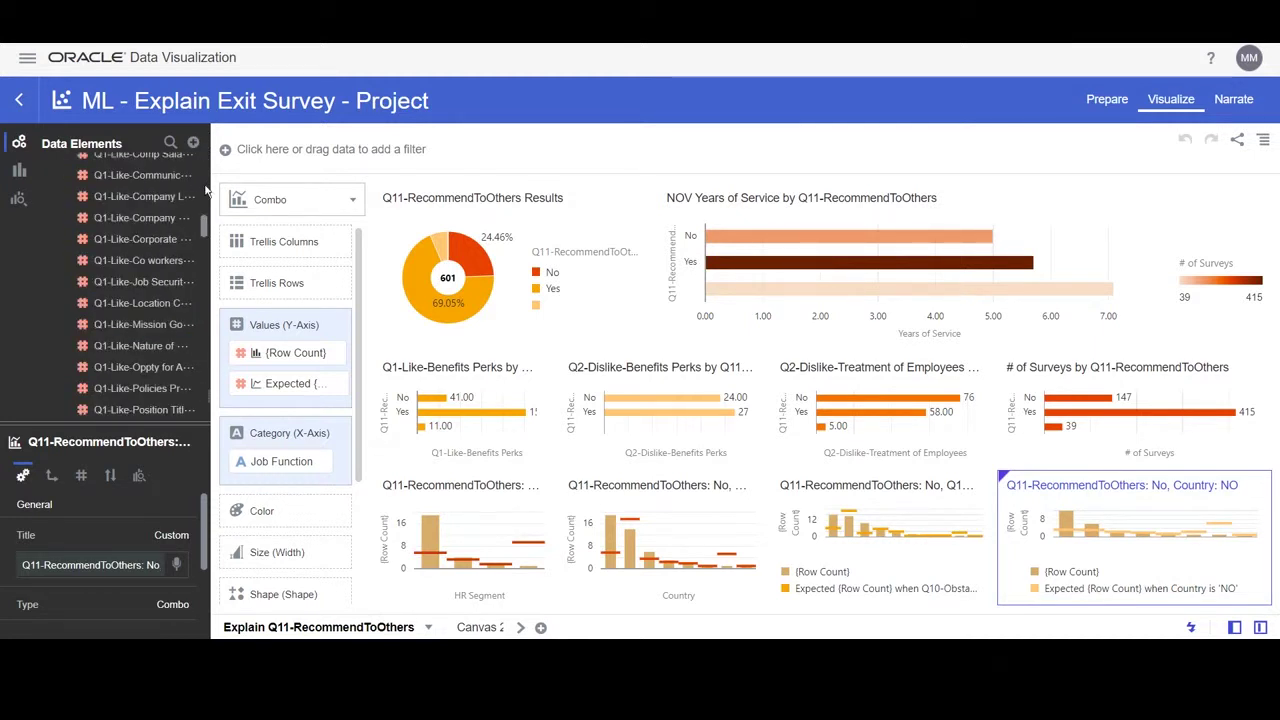
Run Explain on the Q11-RecommendToOthers data element of the Exit Survey ML data set
{"action": "left_click_drag", "start_coordinate": [208, 232], "coordinate": [204, 170]}
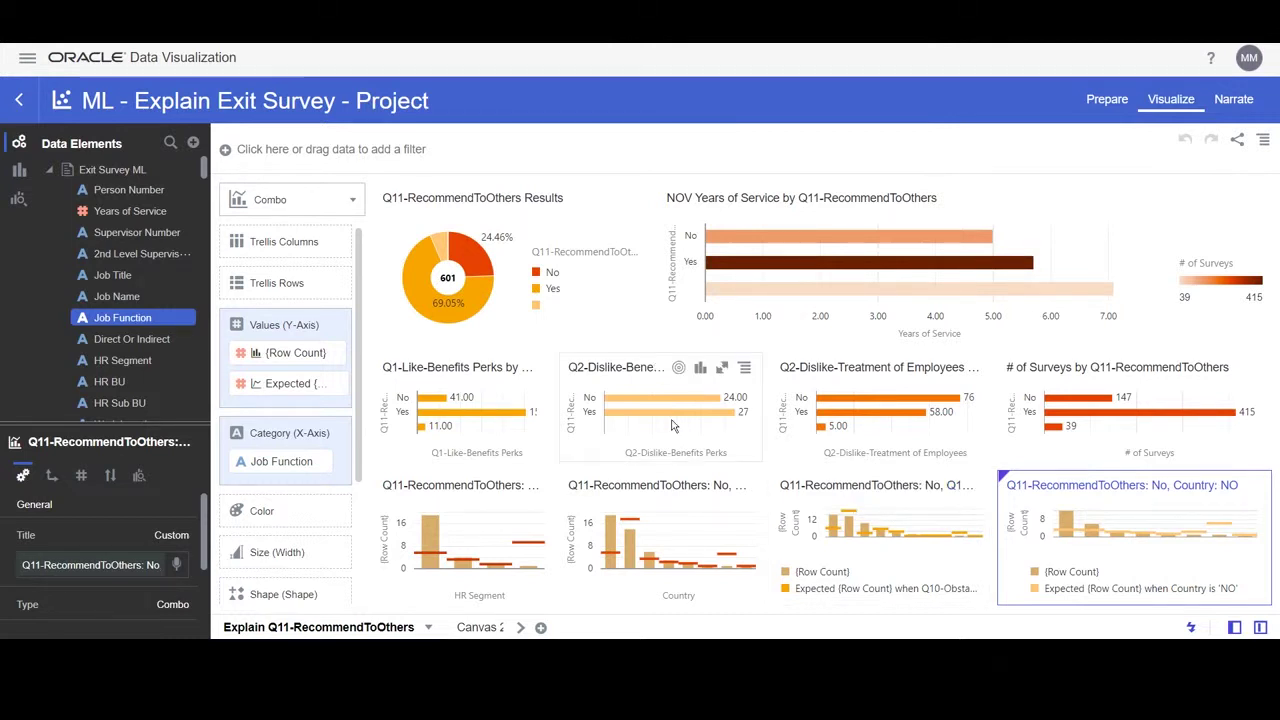
{"action": "left_click_drag", "start_coordinate": [204, 172], "coordinate": [207, 445]}
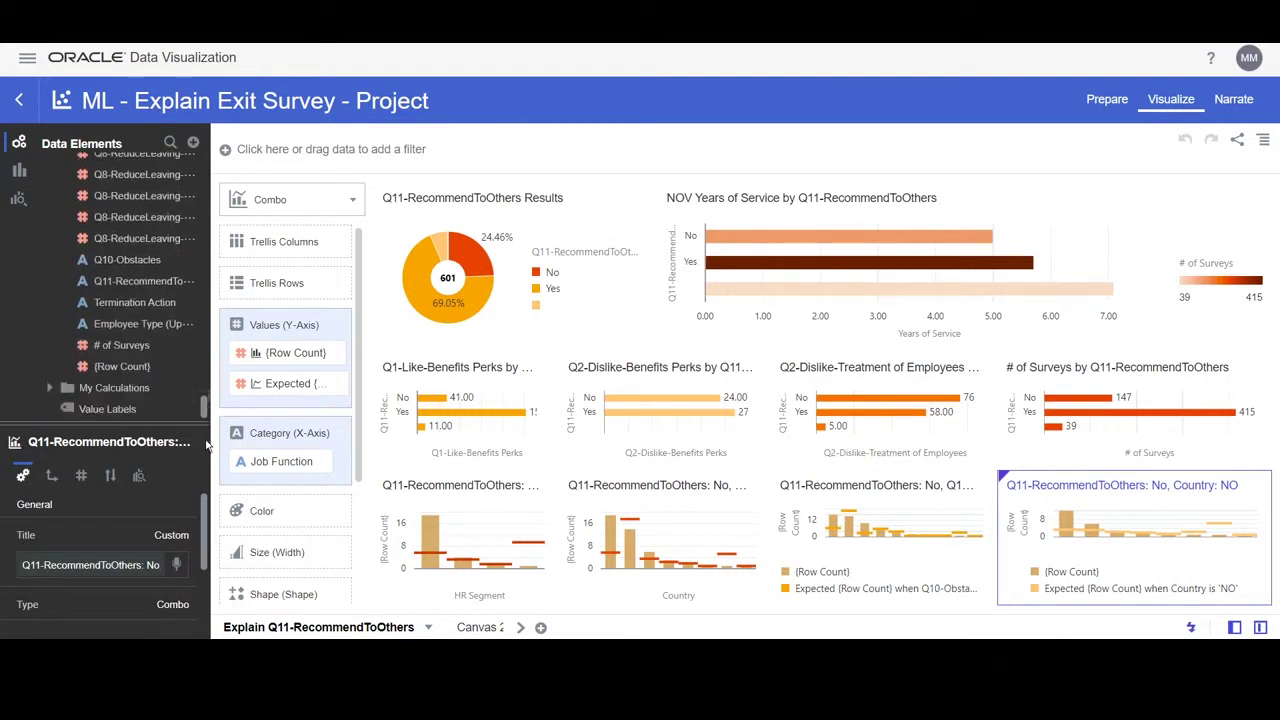
{"action": "right_click", "coordinate": [142, 288]}
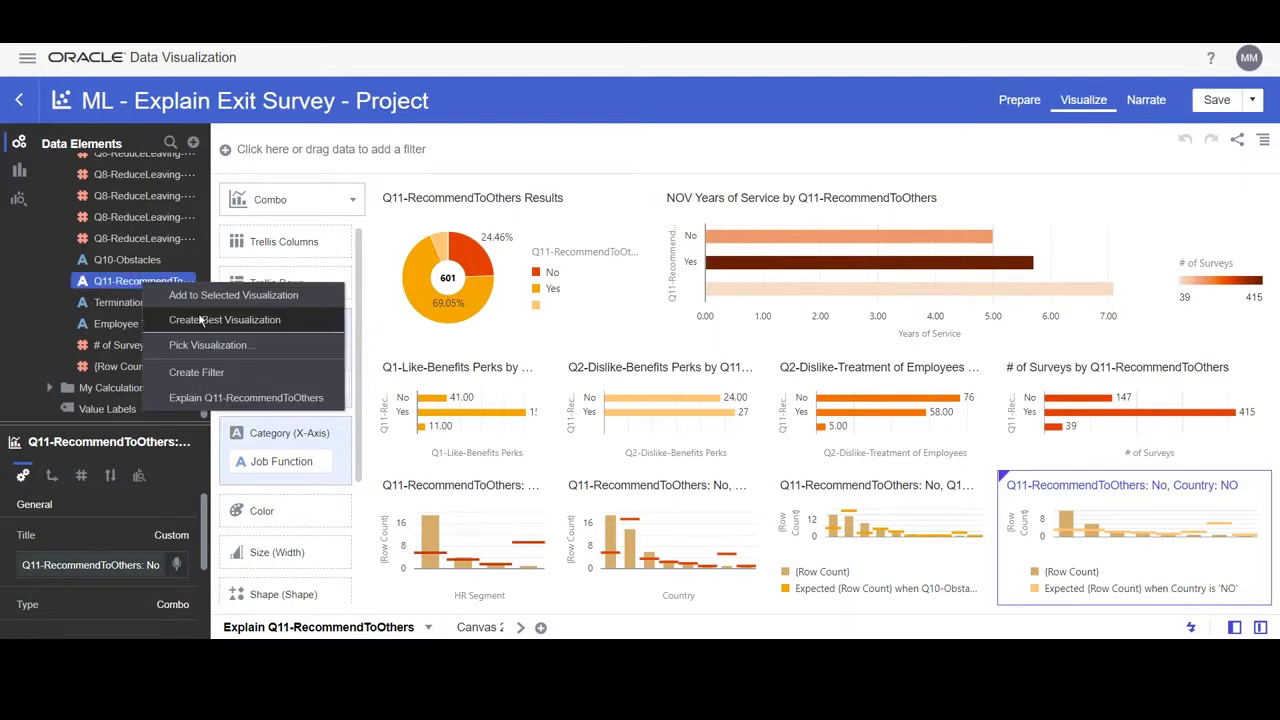
{"action": "left_click", "coordinate": [193, 398]}
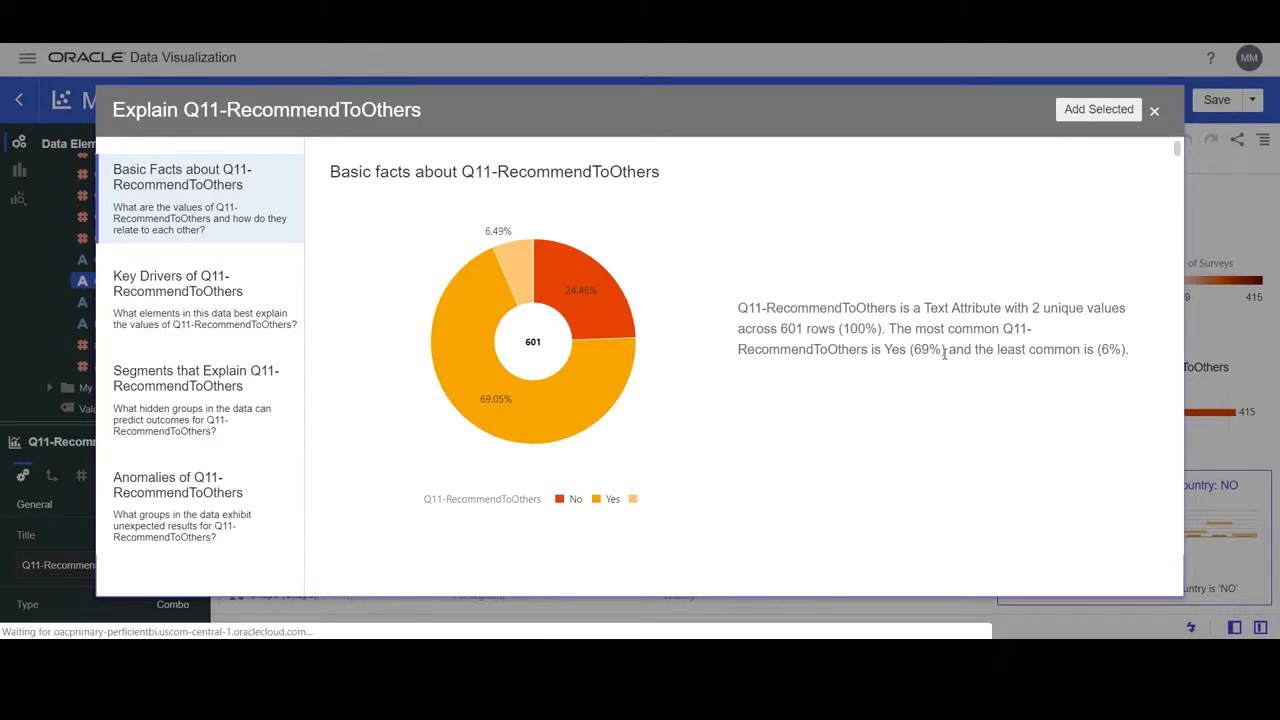
Examine the basic facts about Q11-RecommendToOthers in the donut chart and the Years of Service bar chart
{"action": "mouse_move", "coordinate": [604, 368]}
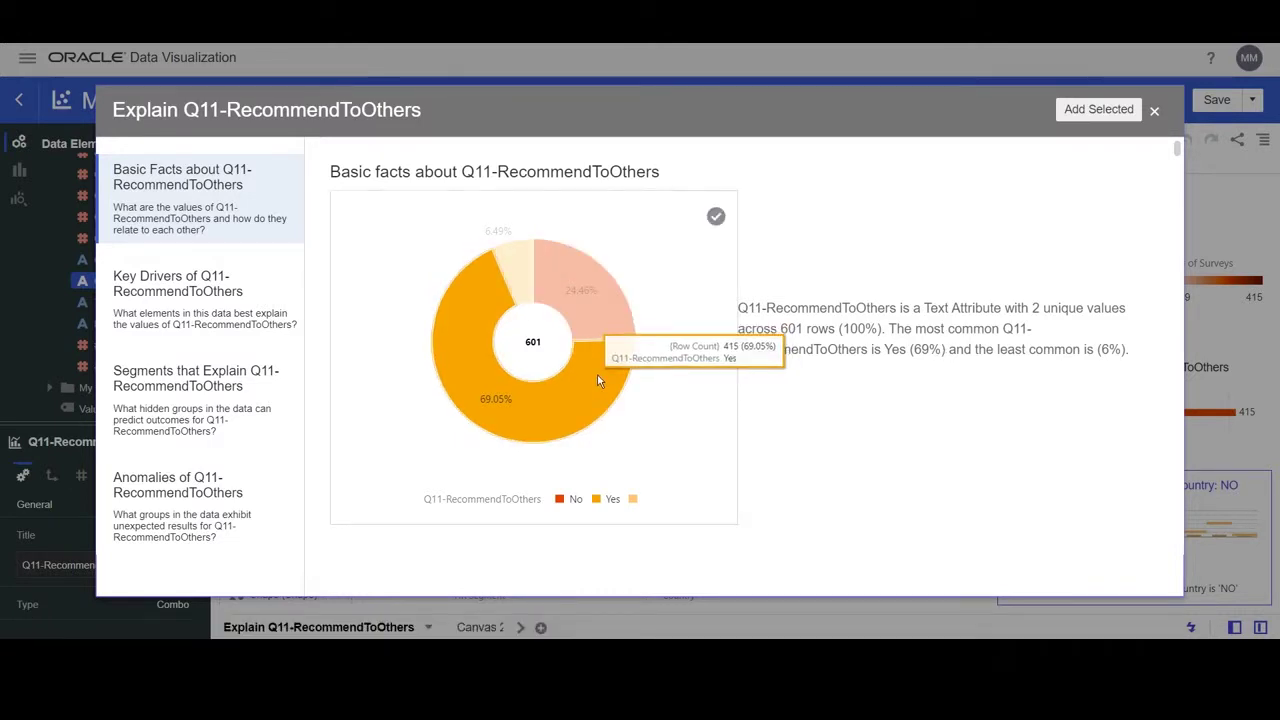
{"action": "mouse_move", "coordinate": [615, 307]}
{"action": "mouse_move", "coordinate": [512, 262]}
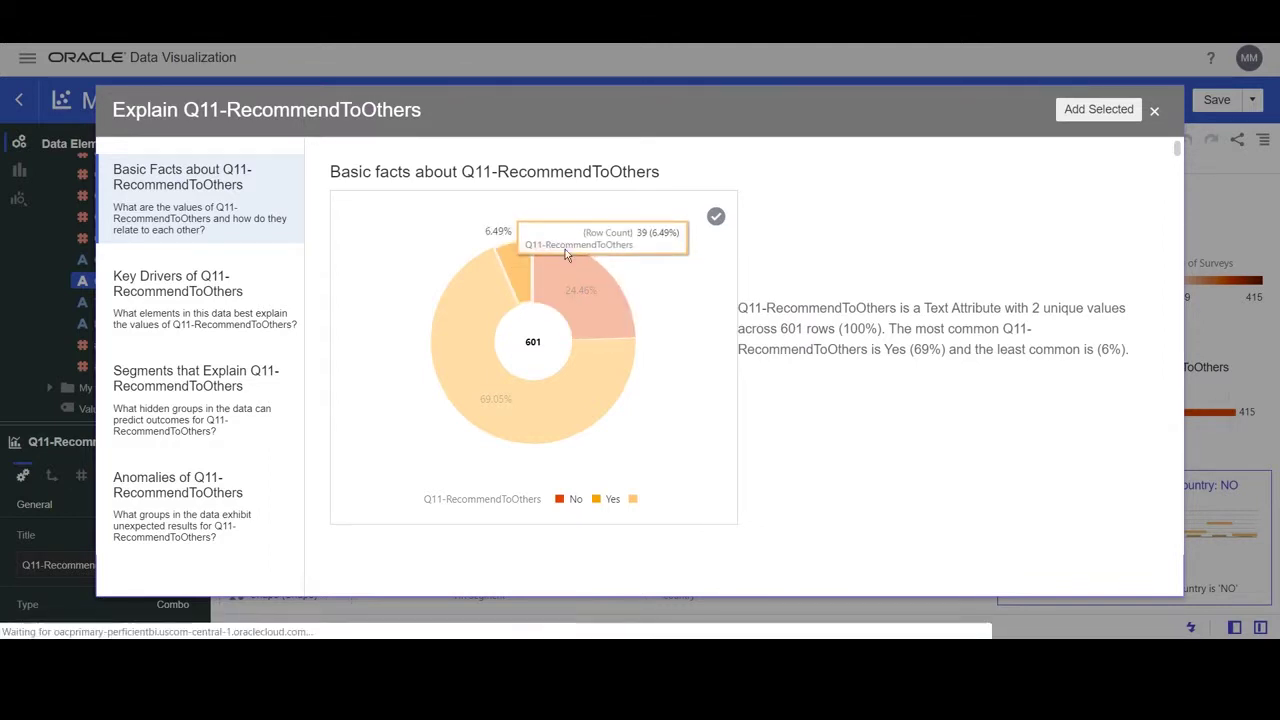
{"action": "left_click_drag", "start_coordinate": [1176, 150], "coordinate": [1177, 176]}
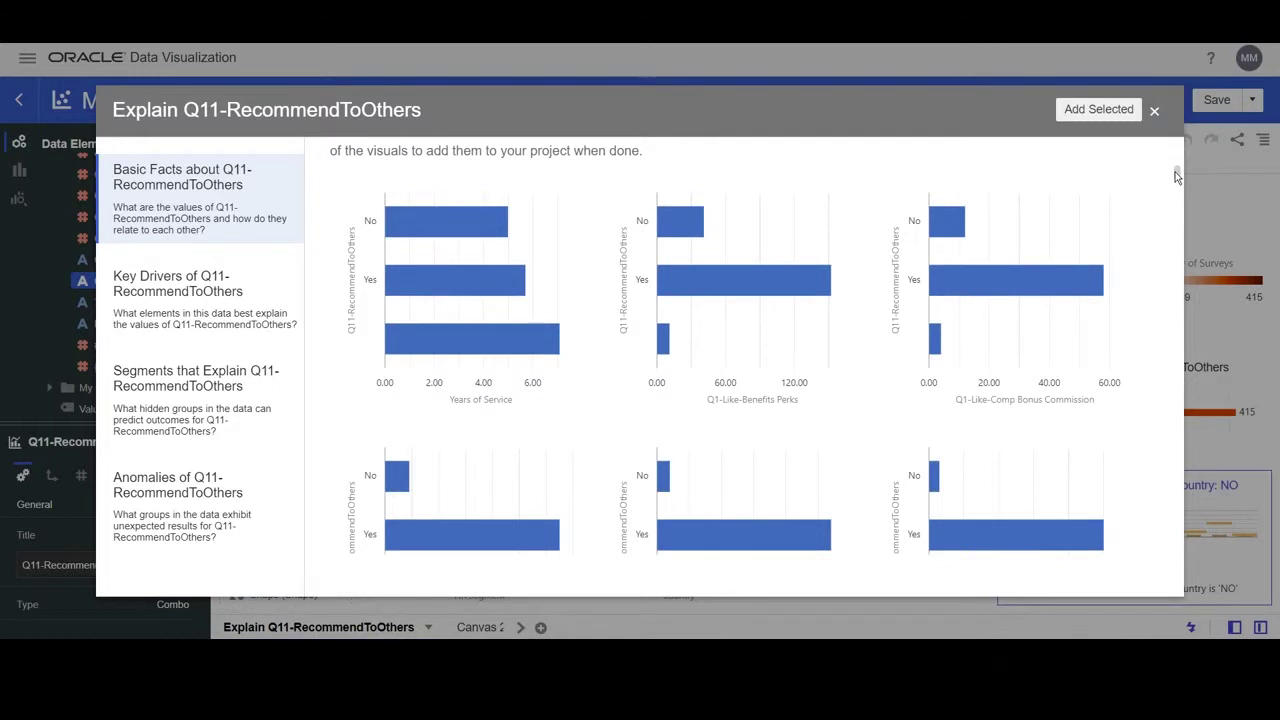
{"action": "mouse_move", "coordinate": [414, 300]}
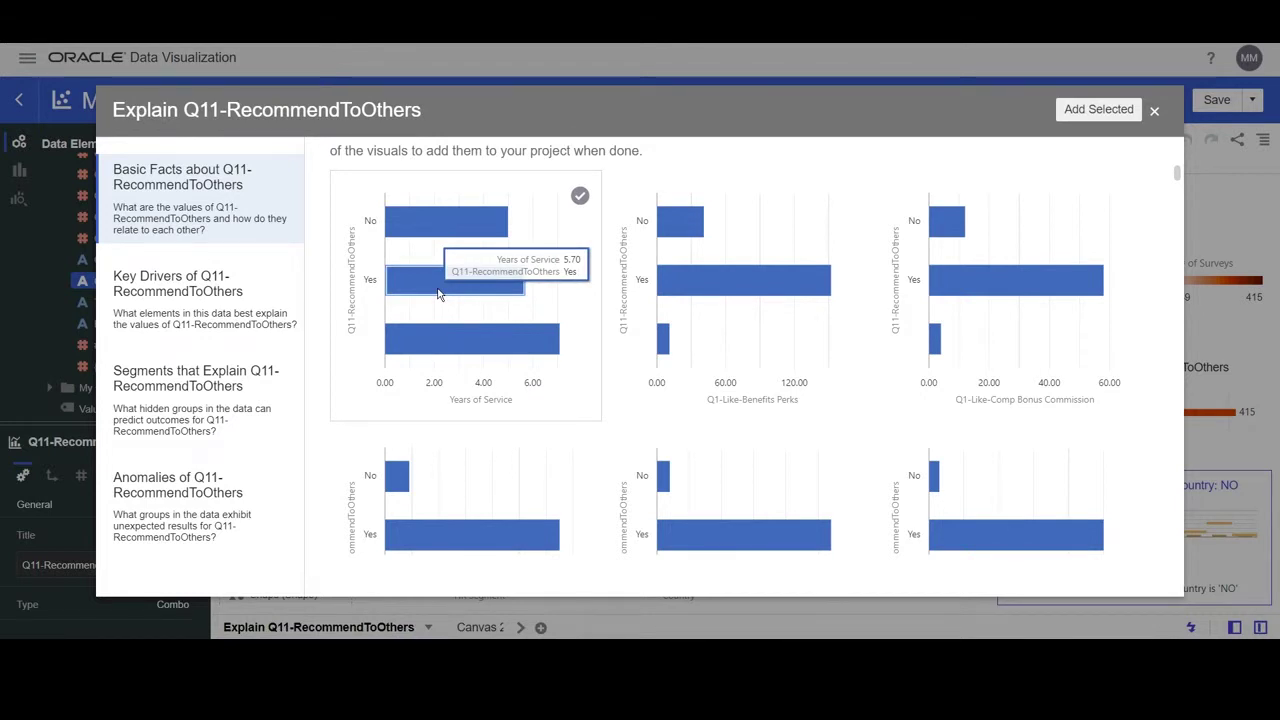
{"action": "mouse_move", "coordinate": [436, 229]}
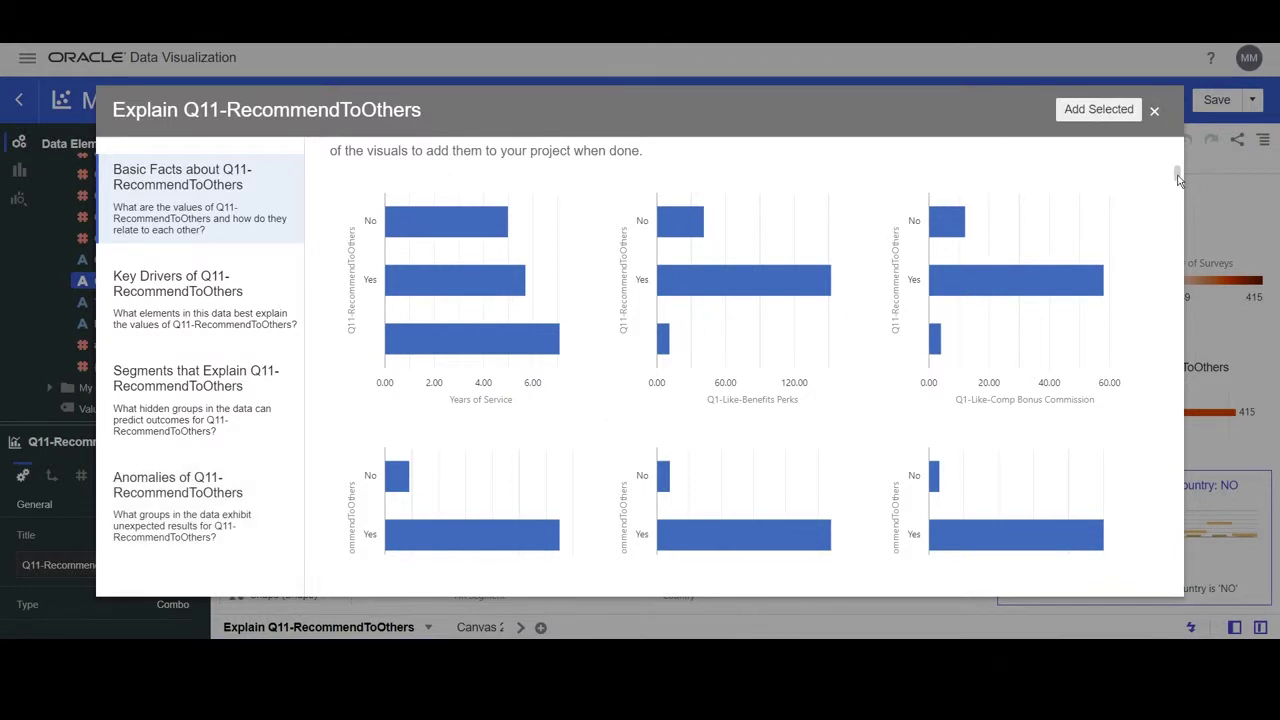
Select the basic facts donut, Years of Service and Q1-Like-Benefits Perks charts for the canvas
{"action": "scroll", "coordinate": [1178, 178], "scroll_direction": "up", "scroll_amount": 5}
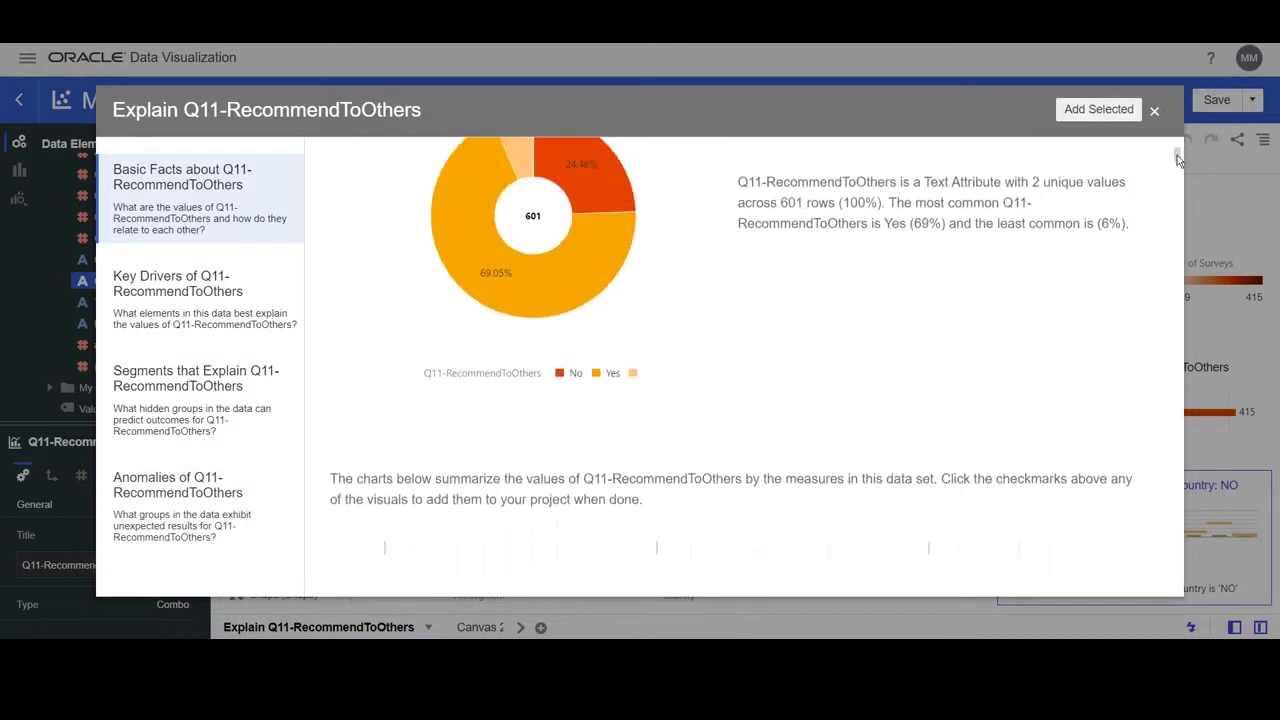
{"action": "left_click", "coordinate": [715, 191]}
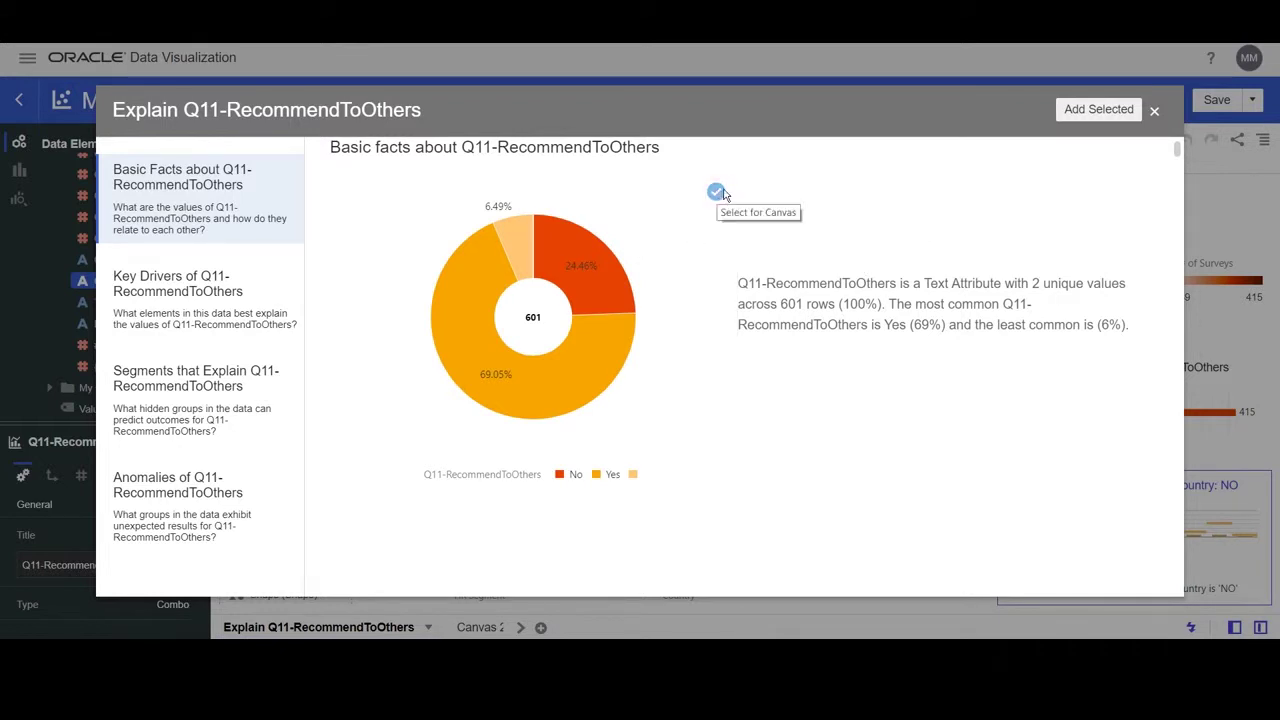
{"action": "left_click_drag", "start_coordinate": [1176, 153], "coordinate": [1178, 174]}
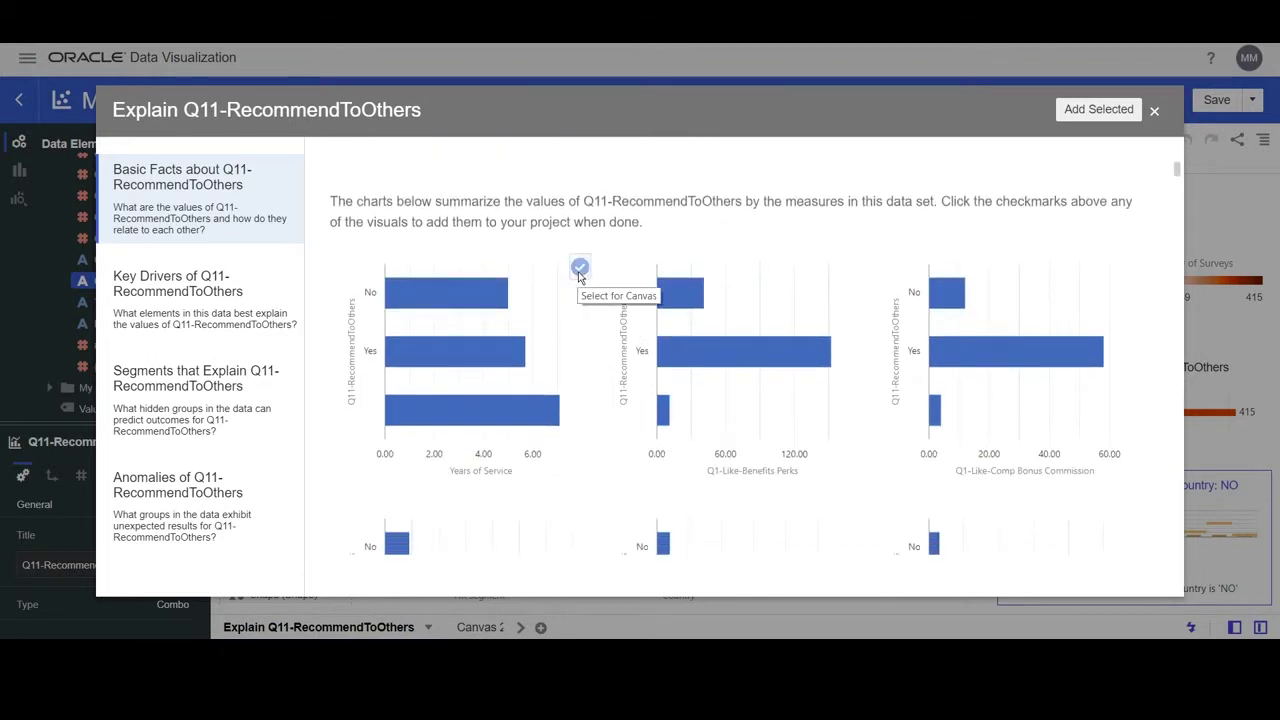
{"action": "left_click", "coordinate": [580, 268]}
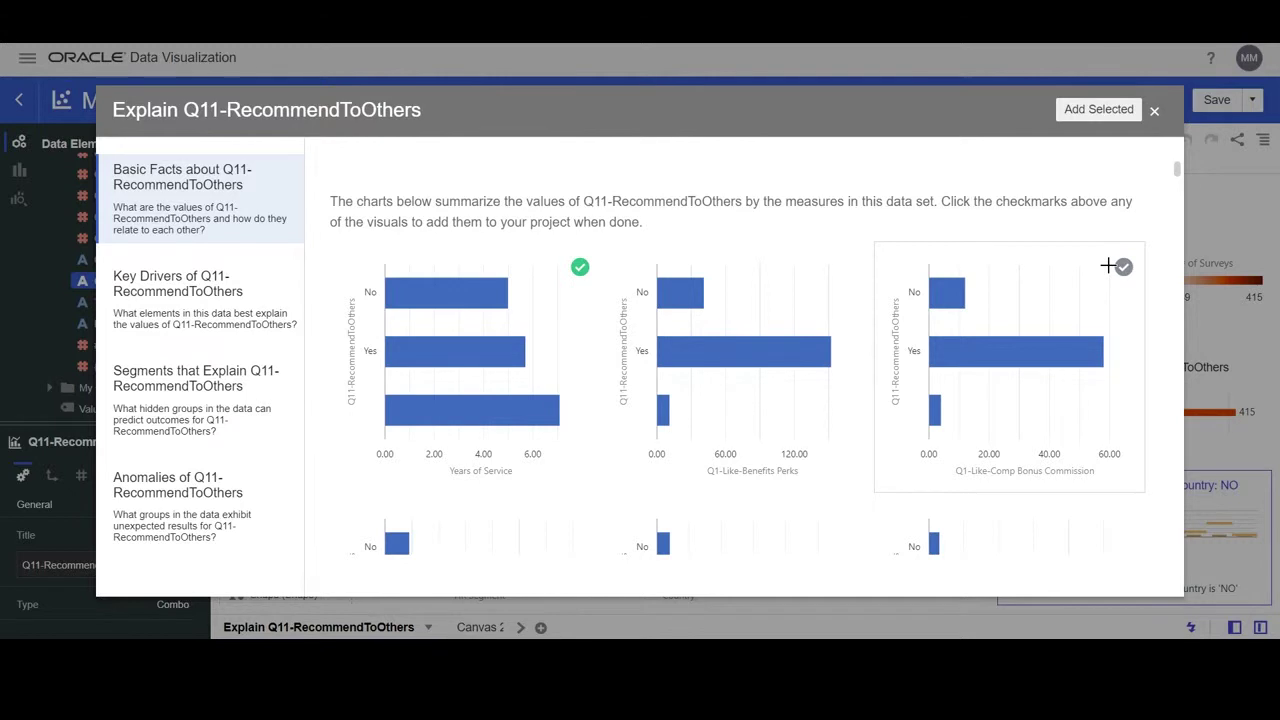
{"action": "left_click", "coordinate": [851, 268]}
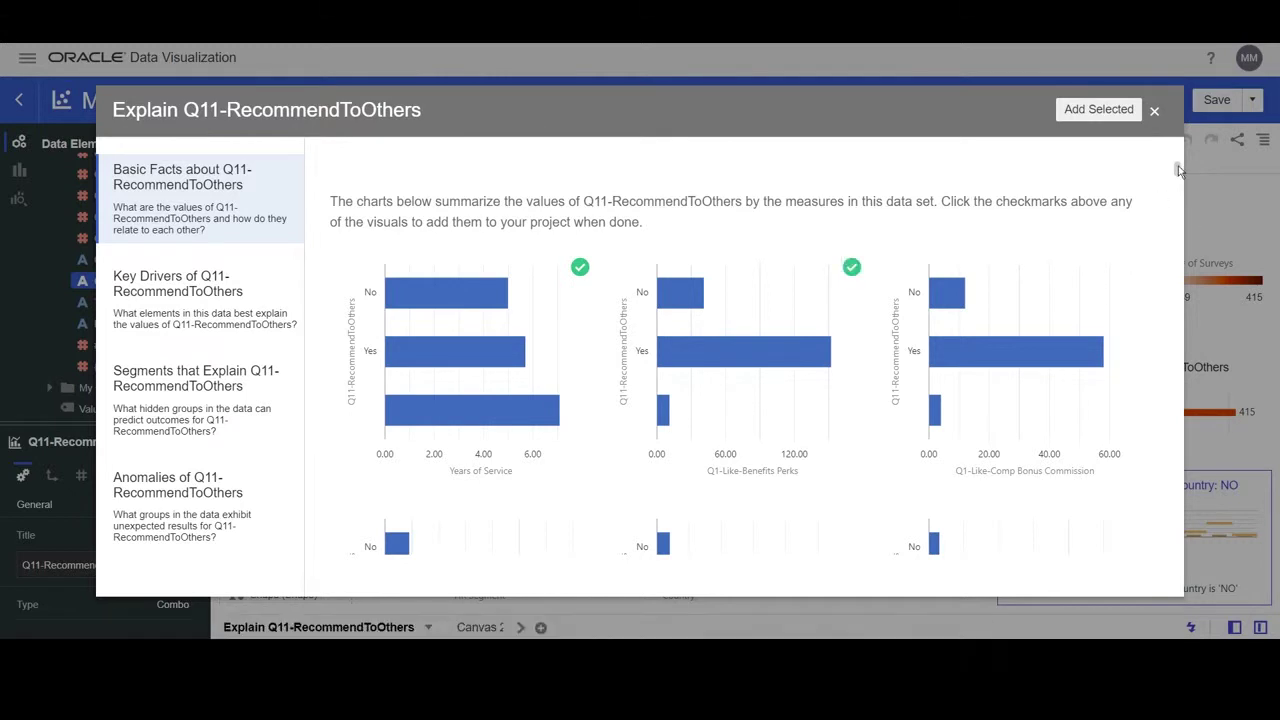
Look through the Q1-Like measure charts and select the Q2-Dislike-Benefits Perks chart for the canvas
{"action": "left_click_drag", "start_coordinate": [1178, 170], "coordinate": [1178, 207]}
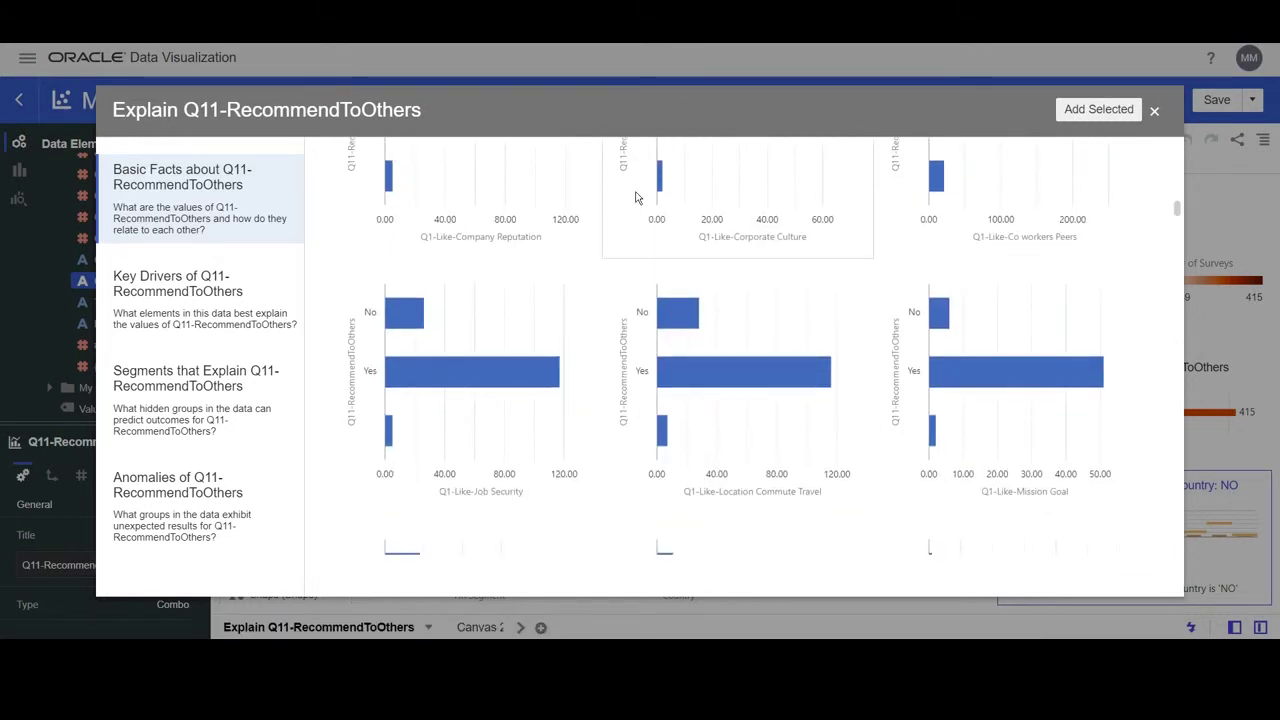
{"action": "mouse_move", "coordinate": [785, 374]}
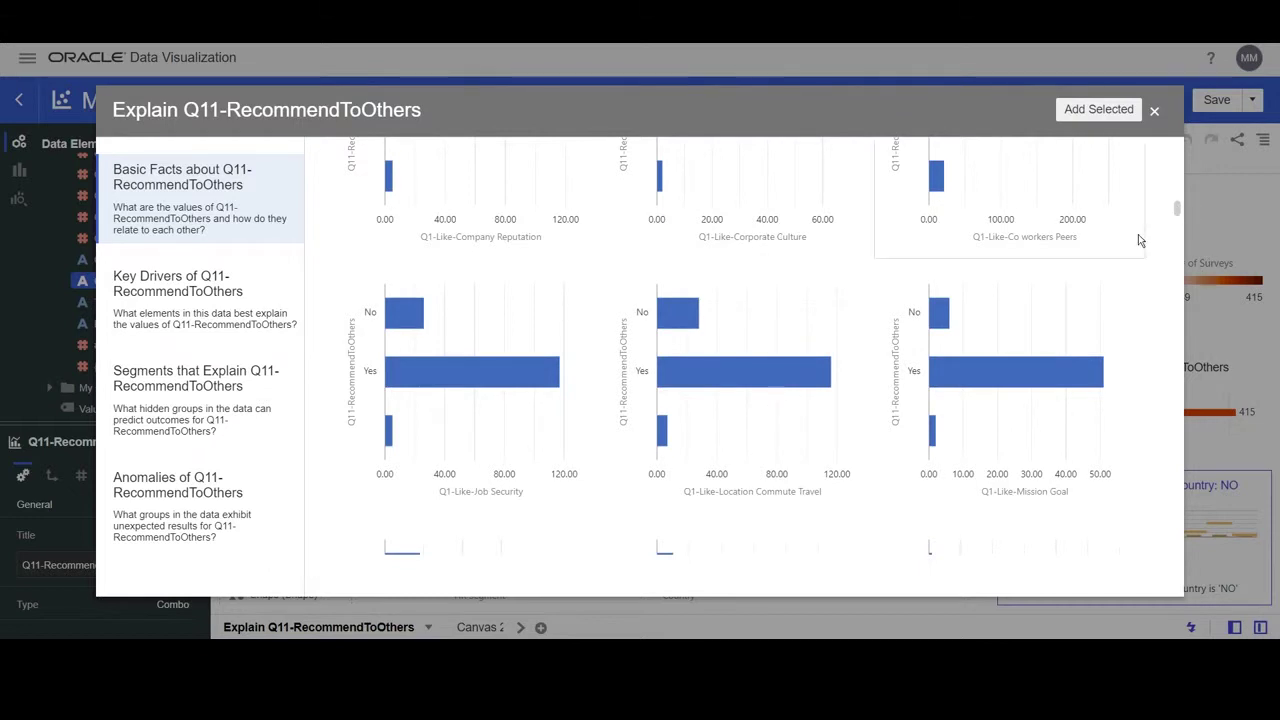
{"action": "mouse_move", "coordinate": [949, 317]}
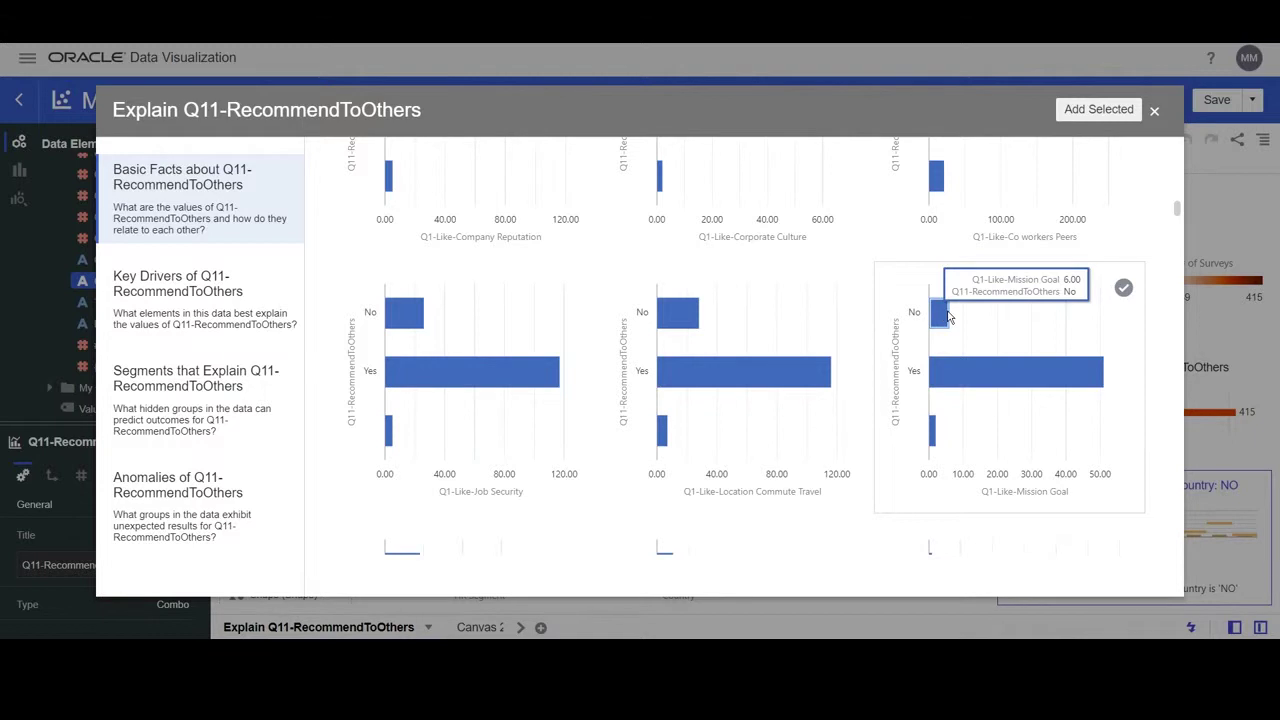
{"action": "left_click_drag", "start_coordinate": [1179, 206], "coordinate": [1179, 270]}
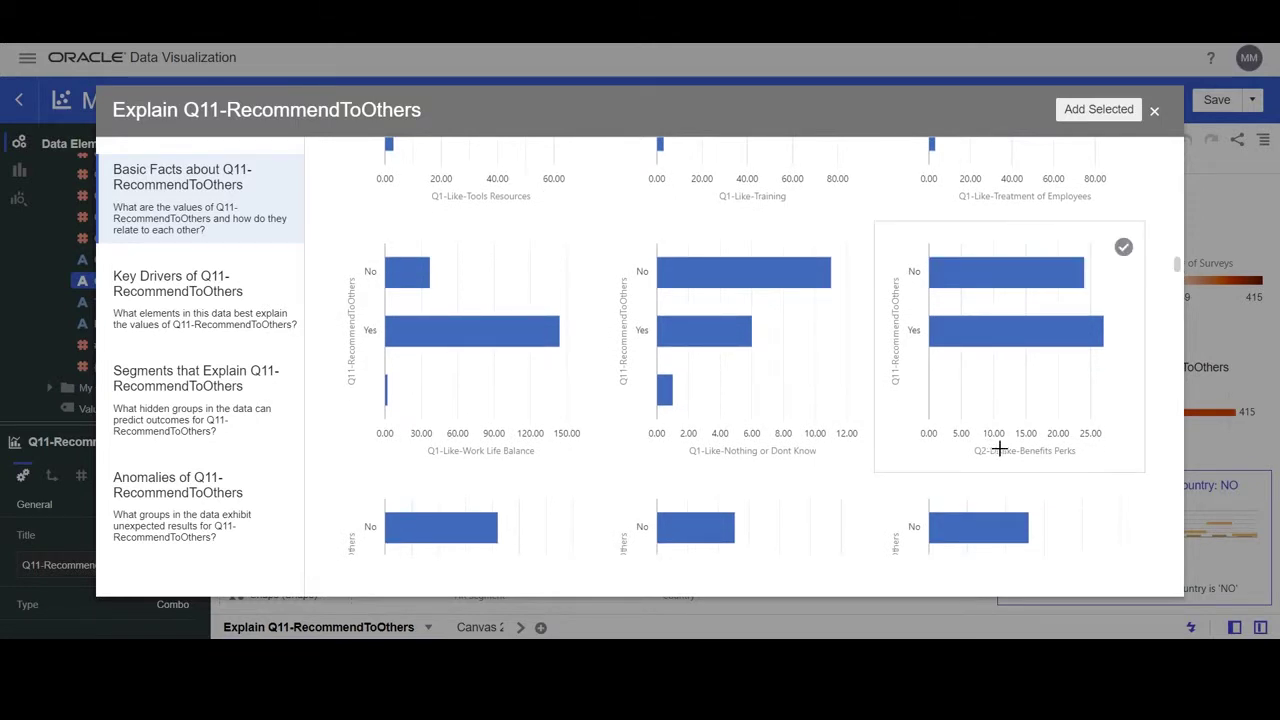
{"action": "left_click", "coordinate": [1123, 247]}
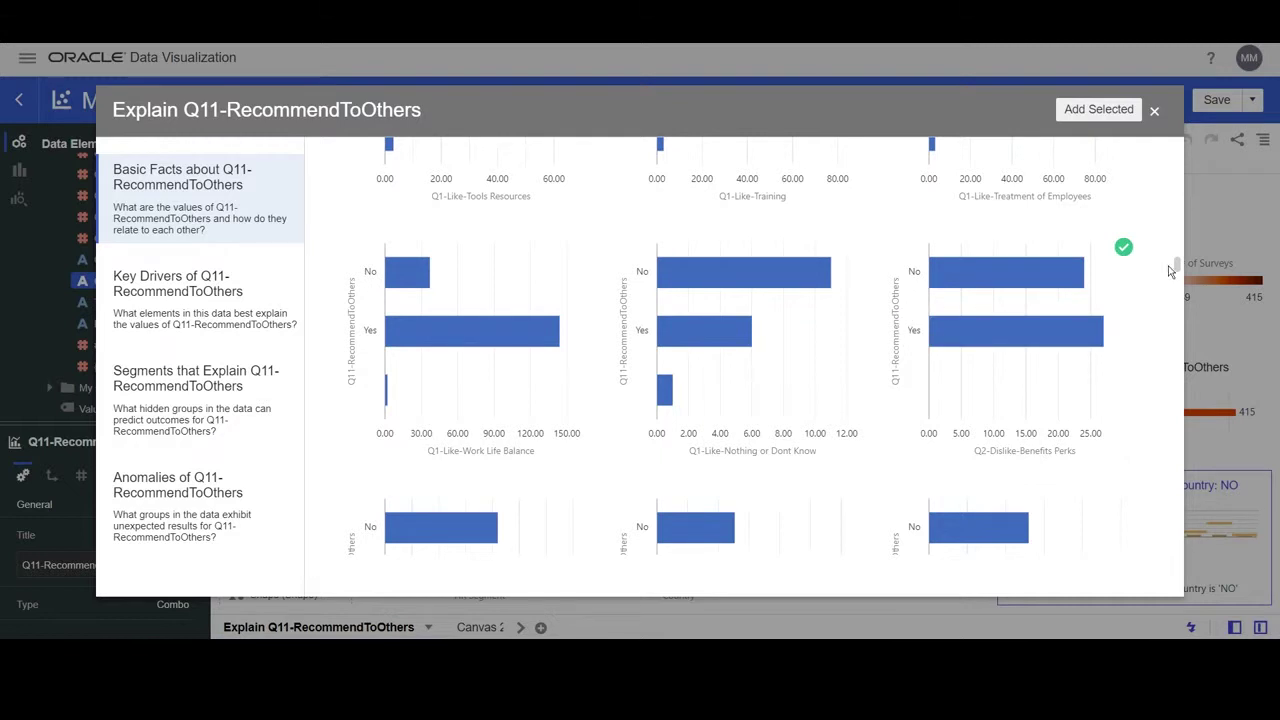
Select the Q2-Dislike-Treatment of Employees and # of Surveys charts for the canvas
{"action": "left_click_drag", "start_coordinate": [1178, 268], "coordinate": [1177, 362]}
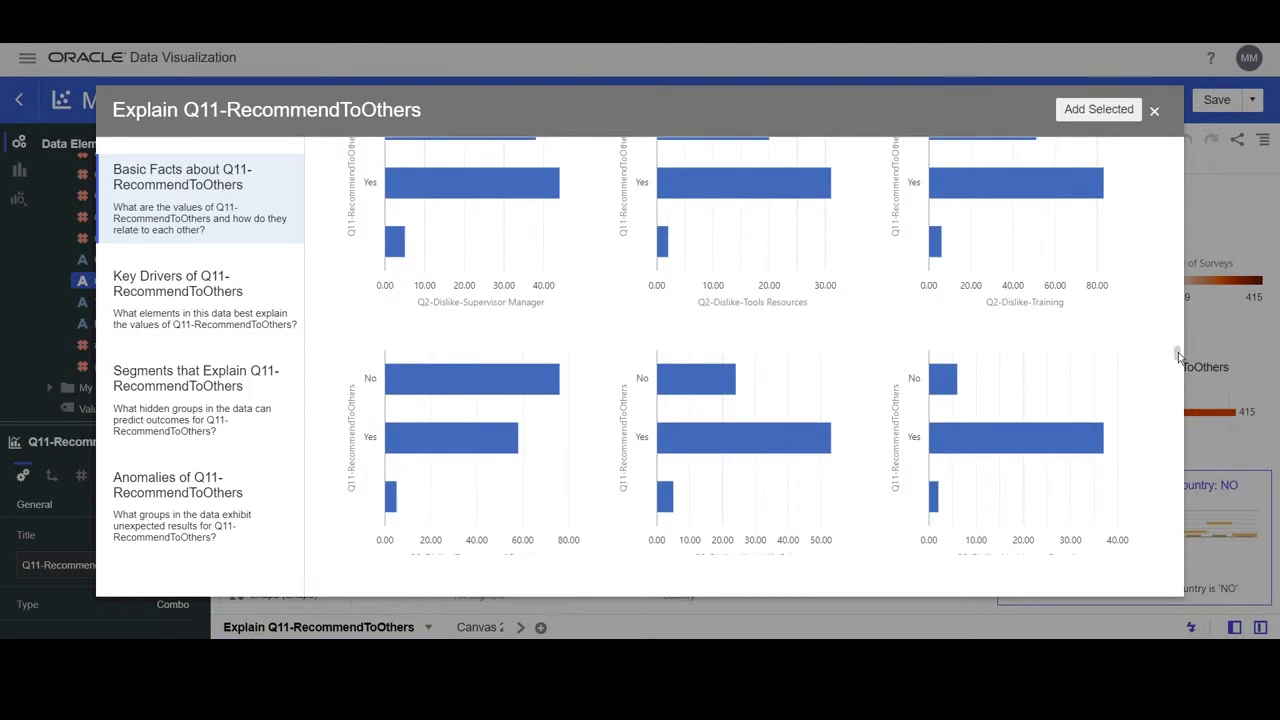
{"action": "left_click_drag", "start_coordinate": [1178, 352], "coordinate": [1180, 364]}
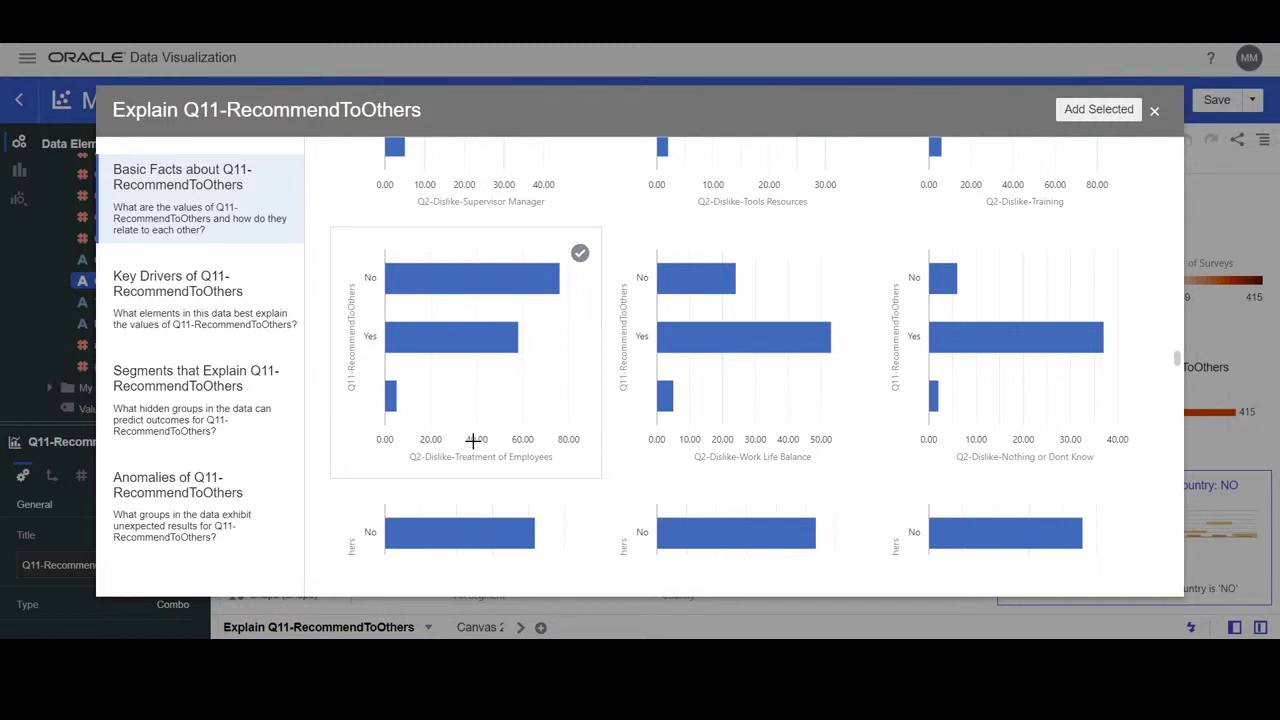
{"action": "left_click", "coordinate": [578, 253]}
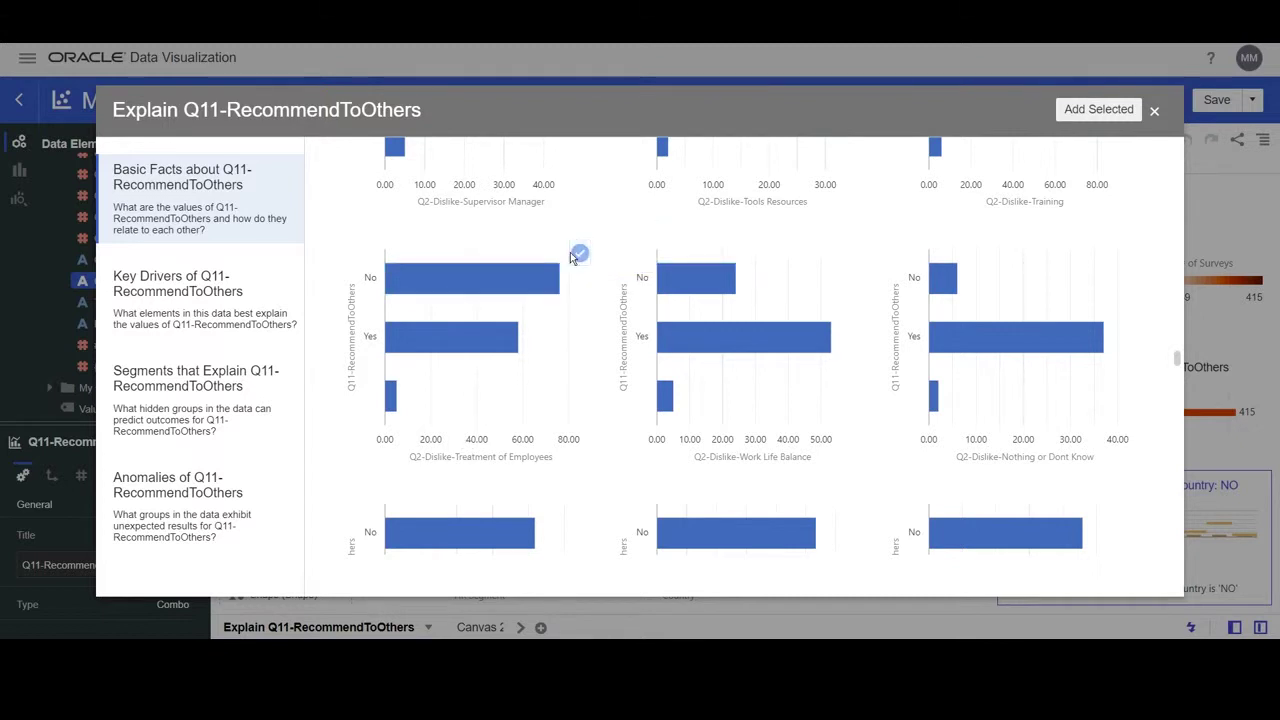
{"action": "left_click", "coordinate": [580, 254]}
{"action": "left_click_drag", "start_coordinate": [1178, 360], "coordinate": [1178, 563]}
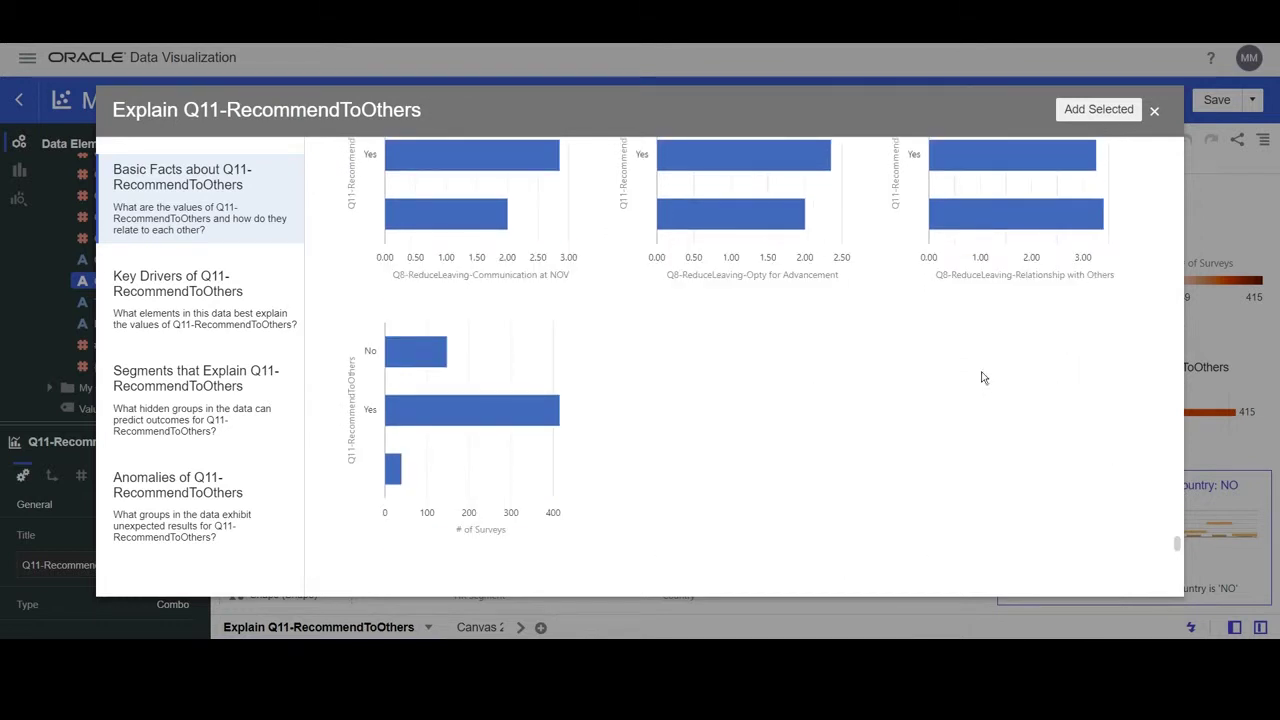
{"action": "left_click", "coordinate": [580, 326]}
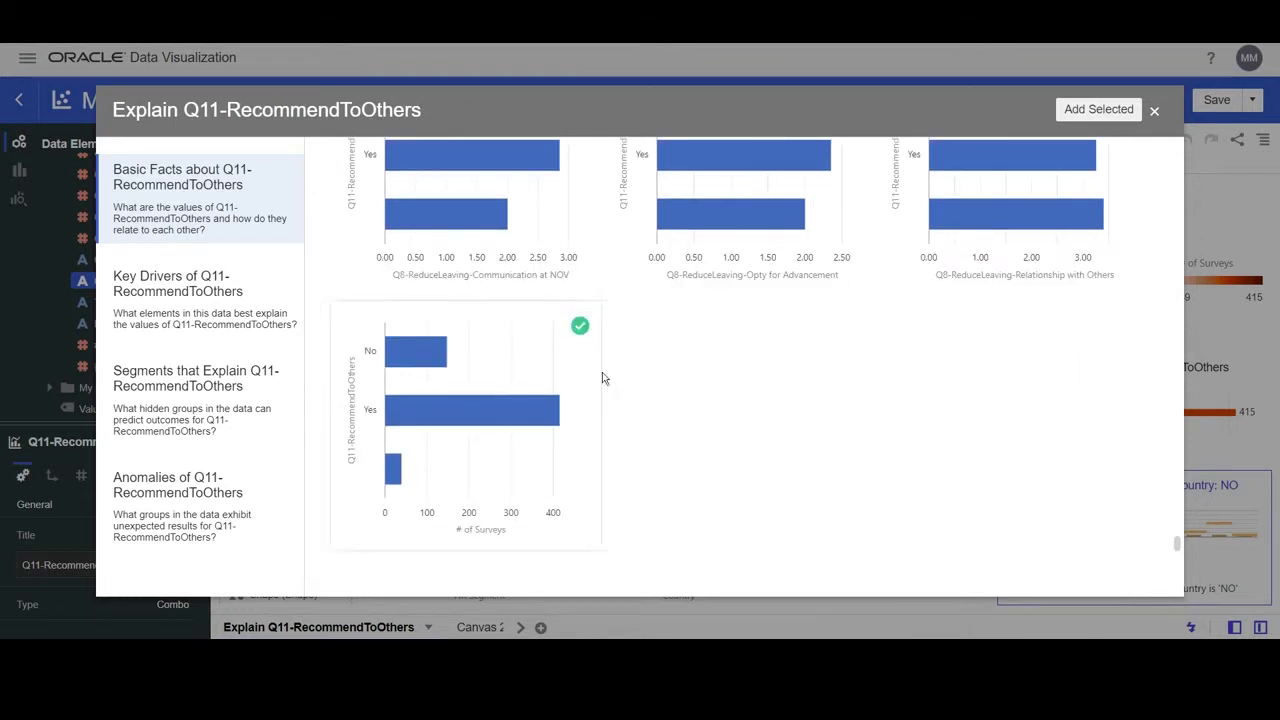
Review the key drivers of Q11-RecommendToOthers and restrict them to the value No
{"action": "left_click", "coordinate": [189, 287]}
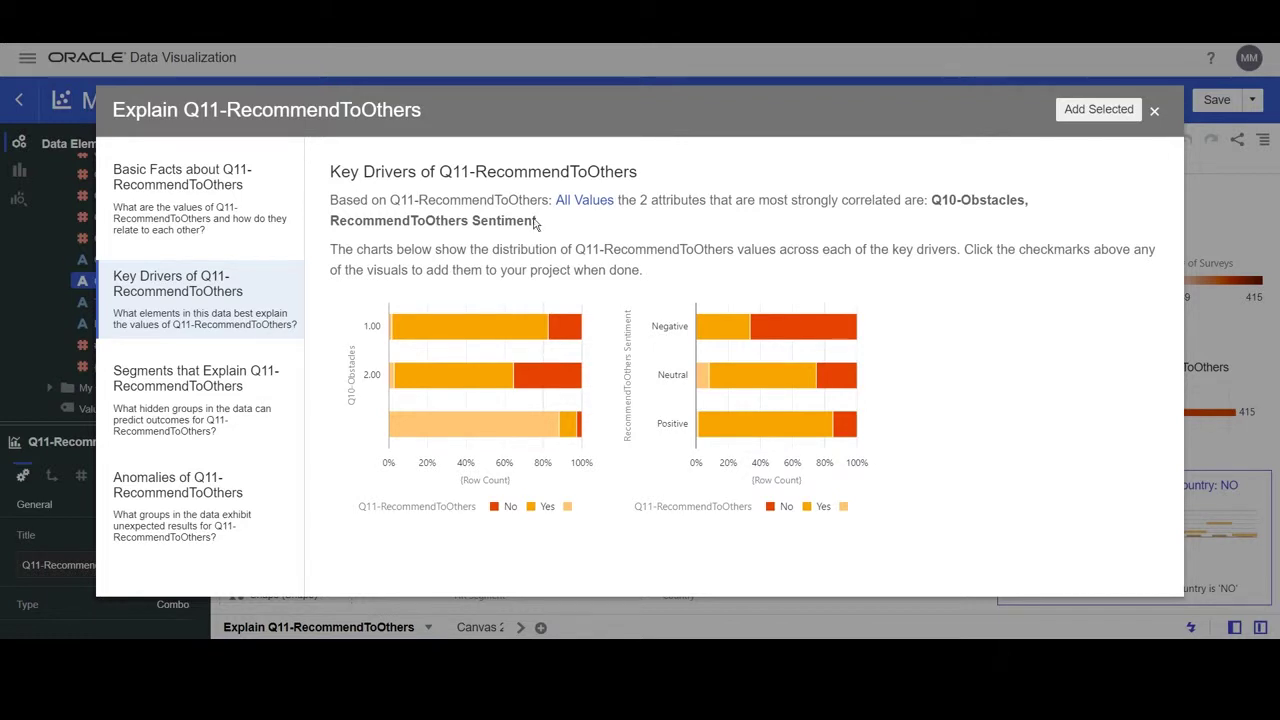
{"action": "mouse_move", "coordinate": [640, 384]}
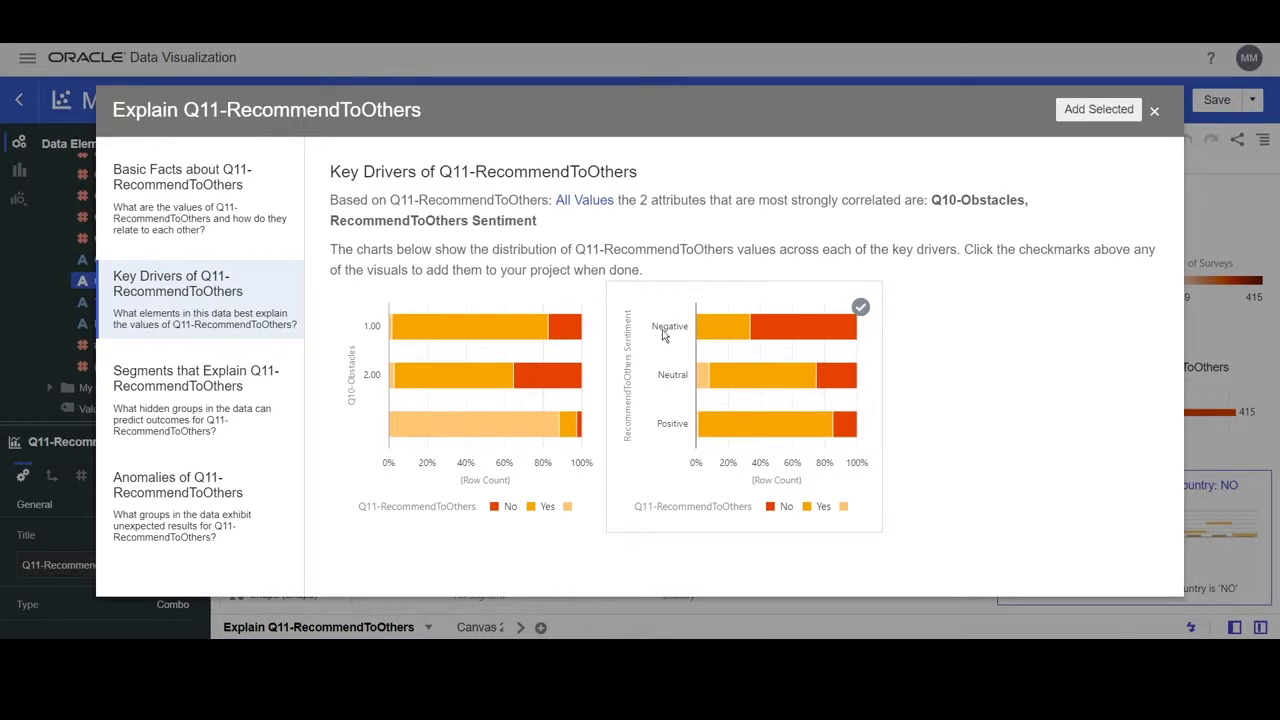
{"action": "left_click", "coordinate": [585, 201]}
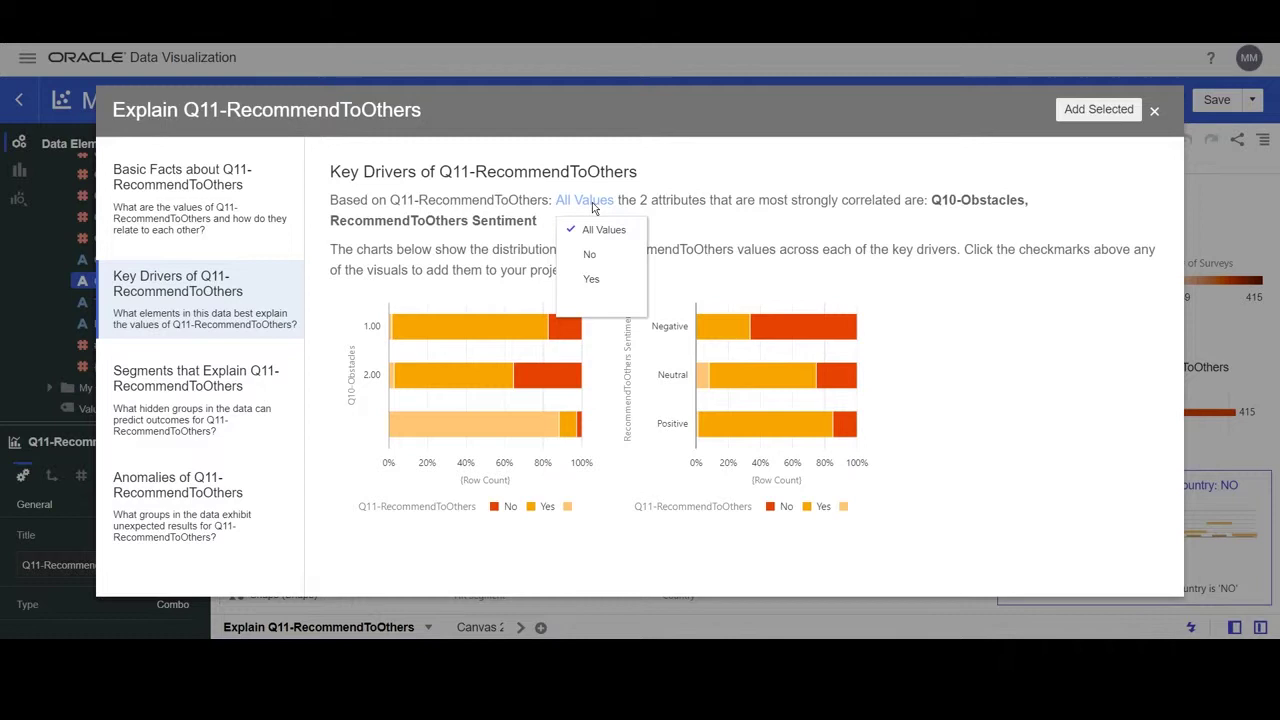
{"action": "left_click", "coordinate": [589, 253]}
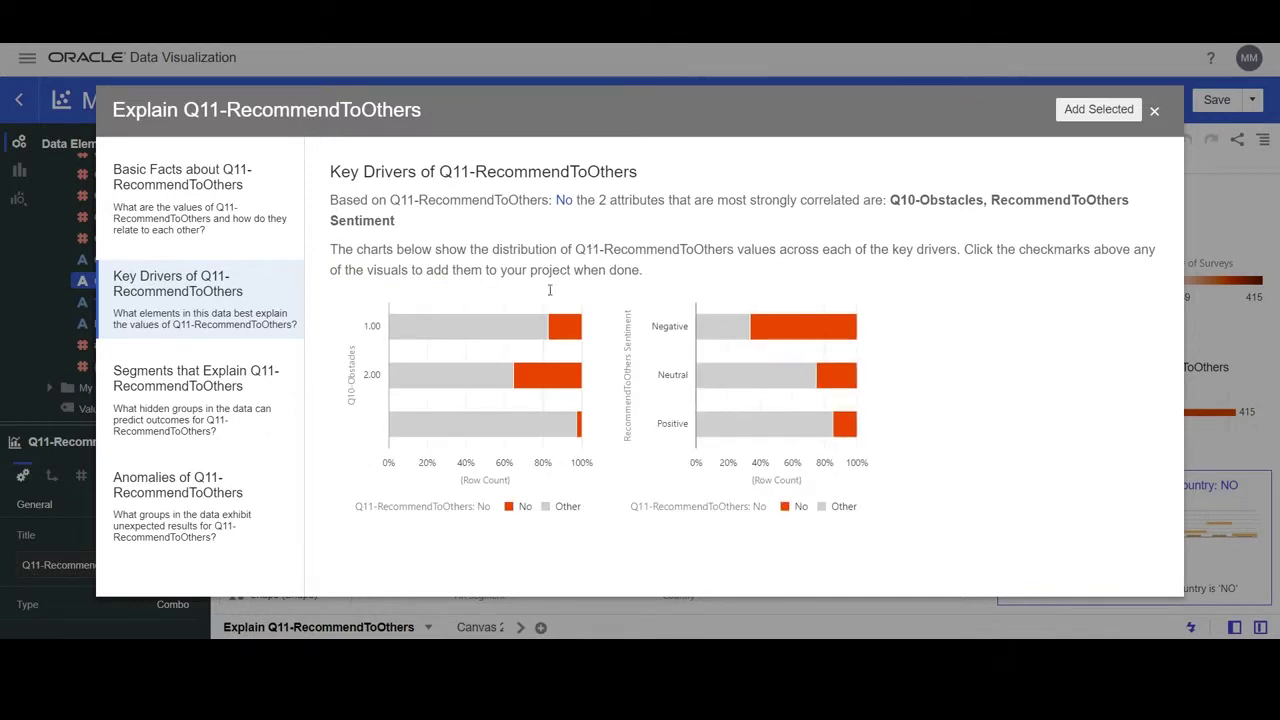
{"action": "mouse_move", "coordinate": [562, 387]}
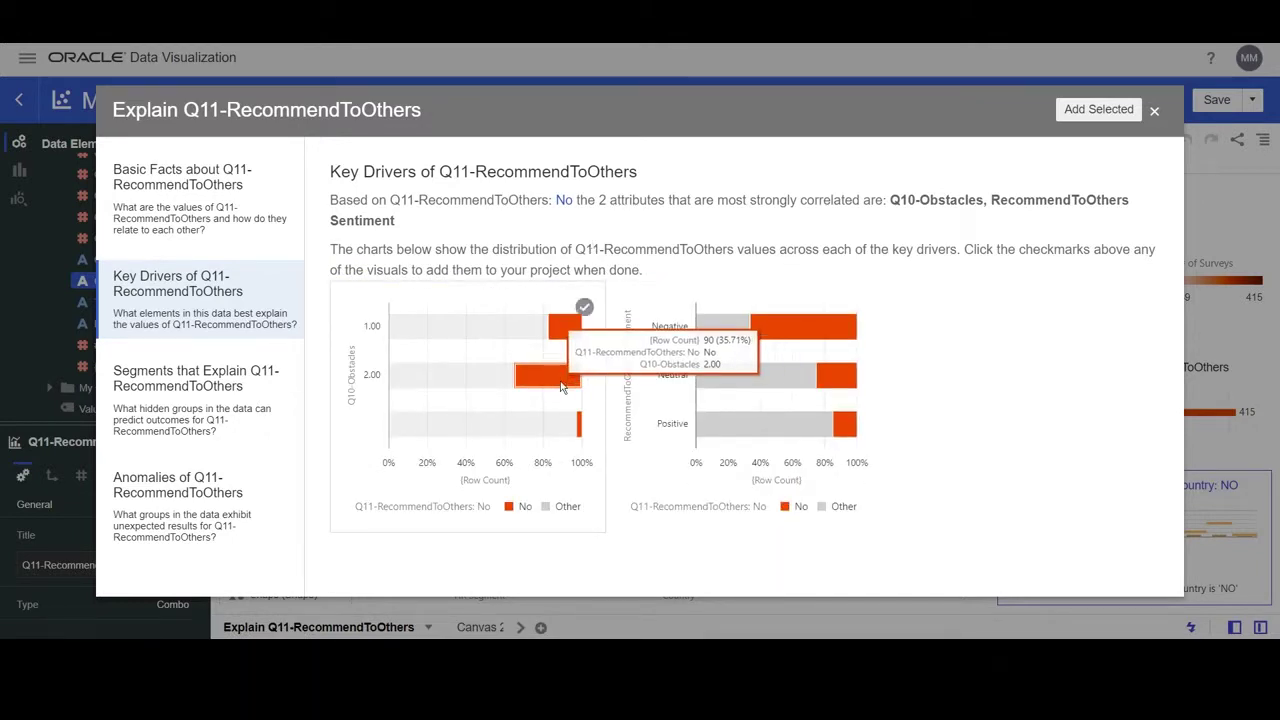
Review the segments that explain Q11-RecommendToOthers, including their conditions and confidence levels
{"action": "left_click", "coordinate": [207, 380]}
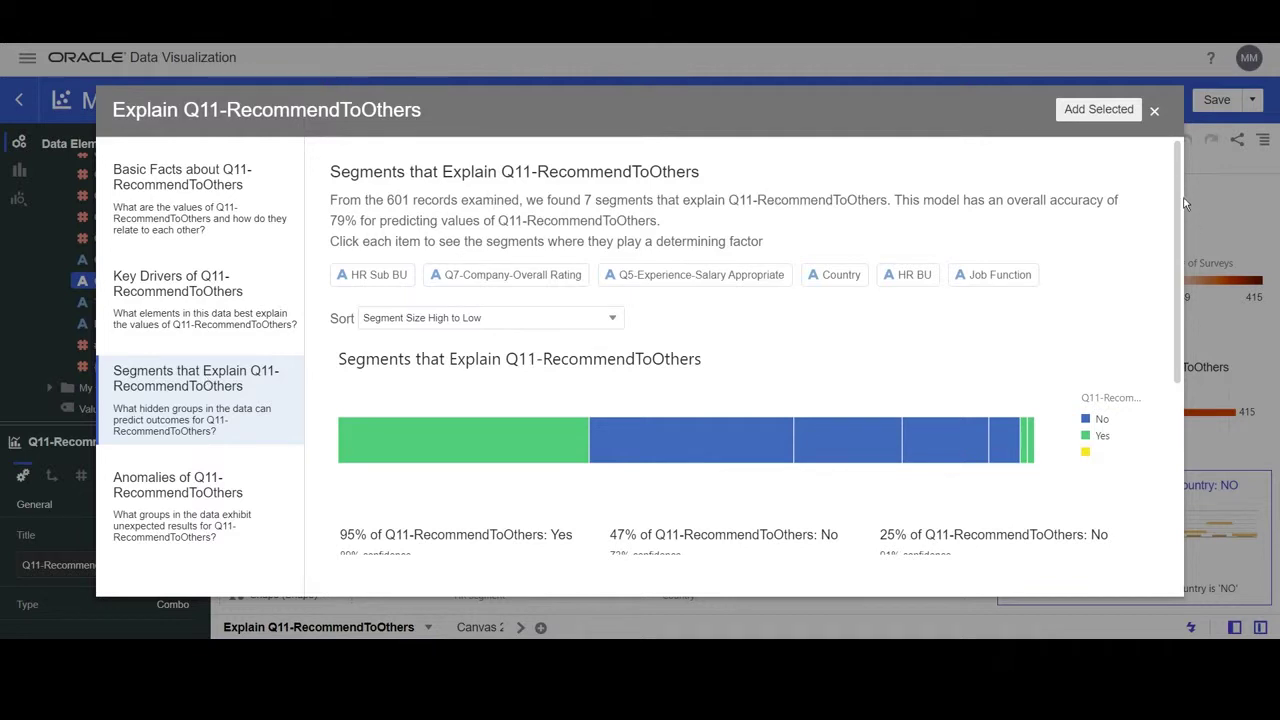
{"action": "left_click_drag", "start_coordinate": [1178, 193], "coordinate": [1175, 332]}
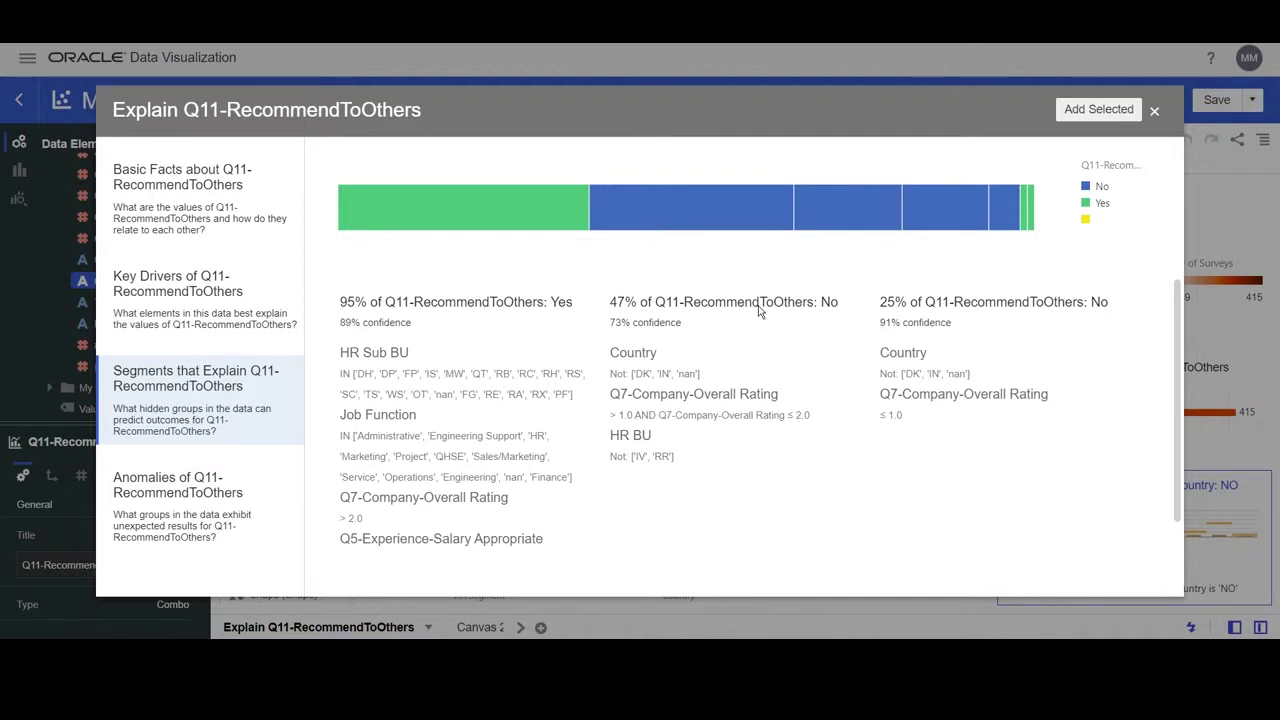
Refresh the anomalies of Q11-RecommendToOthers and inspect the HR Segment outlier chart for Country NO
{"action": "left_click", "coordinate": [212, 484]}
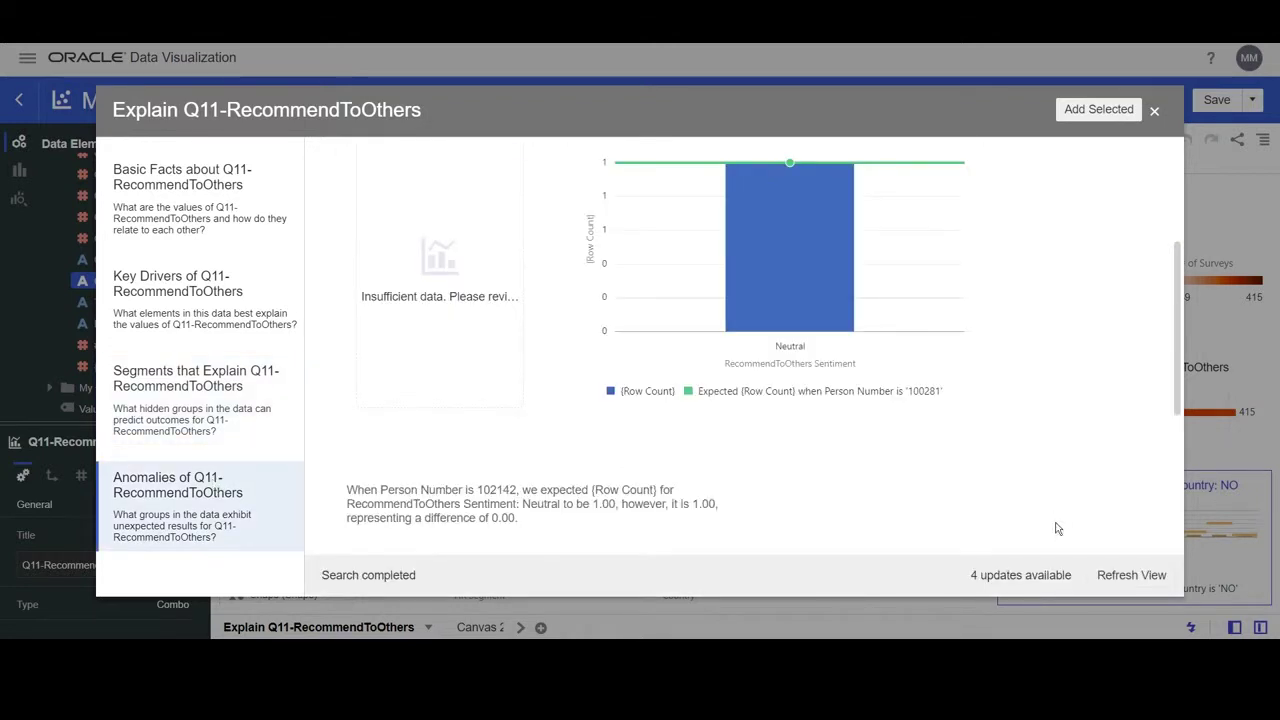
{"action": "left_click", "coordinate": [1133, 576]}
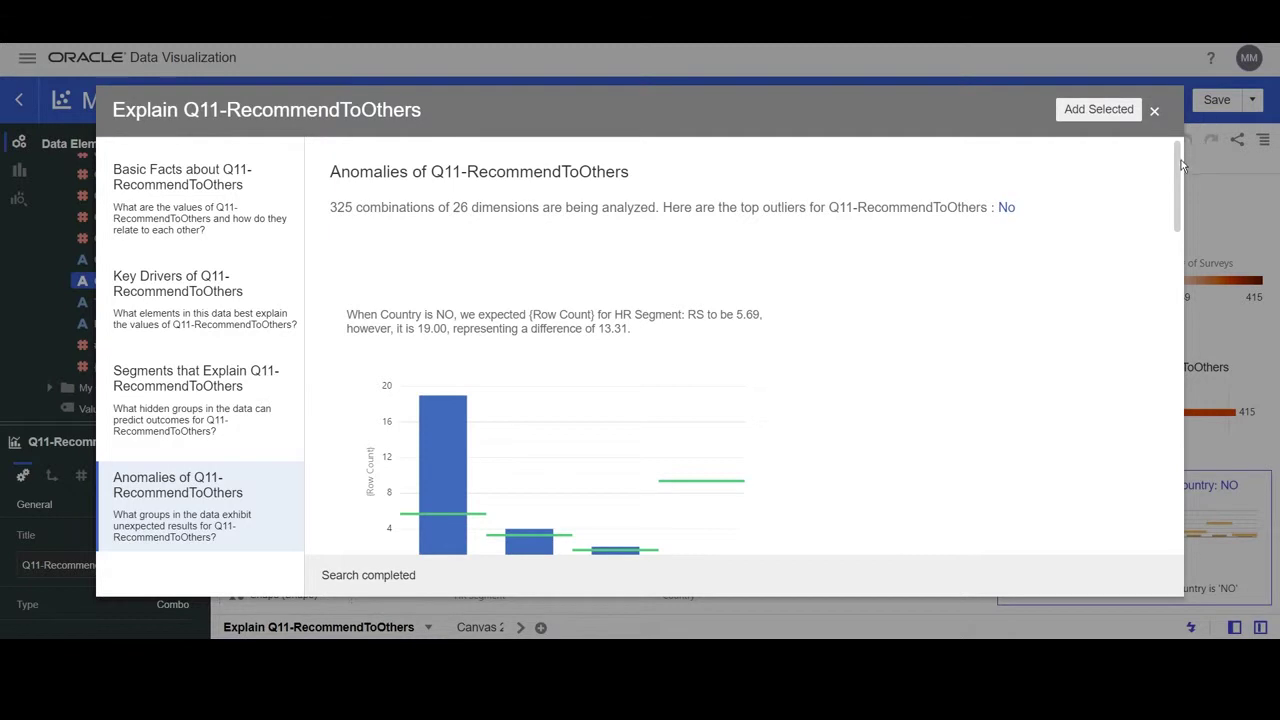
{"action": "mouse_move", "coordinate": [1178, 162]}
{"action": "left_mouse_down"}
{"action": "mouse_move", "coordinate": [1178, 181]}
{"action": "mouse_move", "coordinate": [1180, 156]}
{"action": "left_mouse_up"}
{"action": "left_click_drag", "start_coordinate": [1178, 173], "coordinate": [1178, 192]}
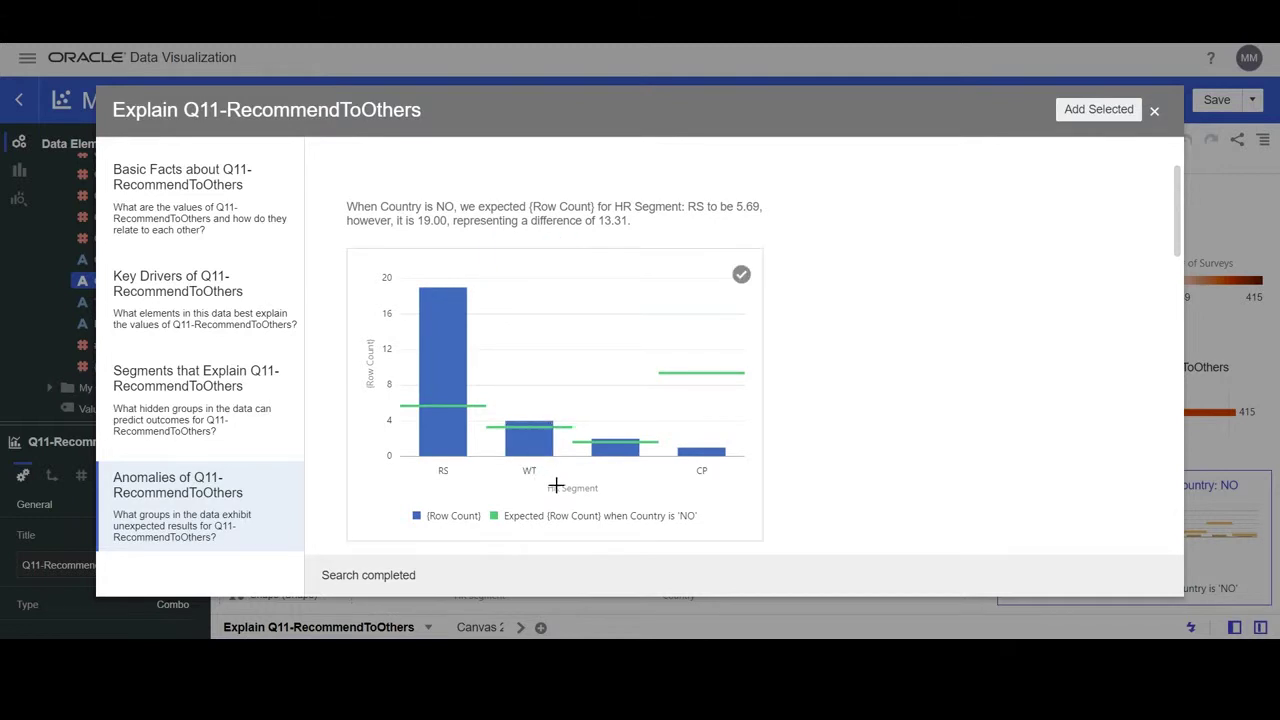
{"action": "mouse_move", "coordinate": [443, 440]}
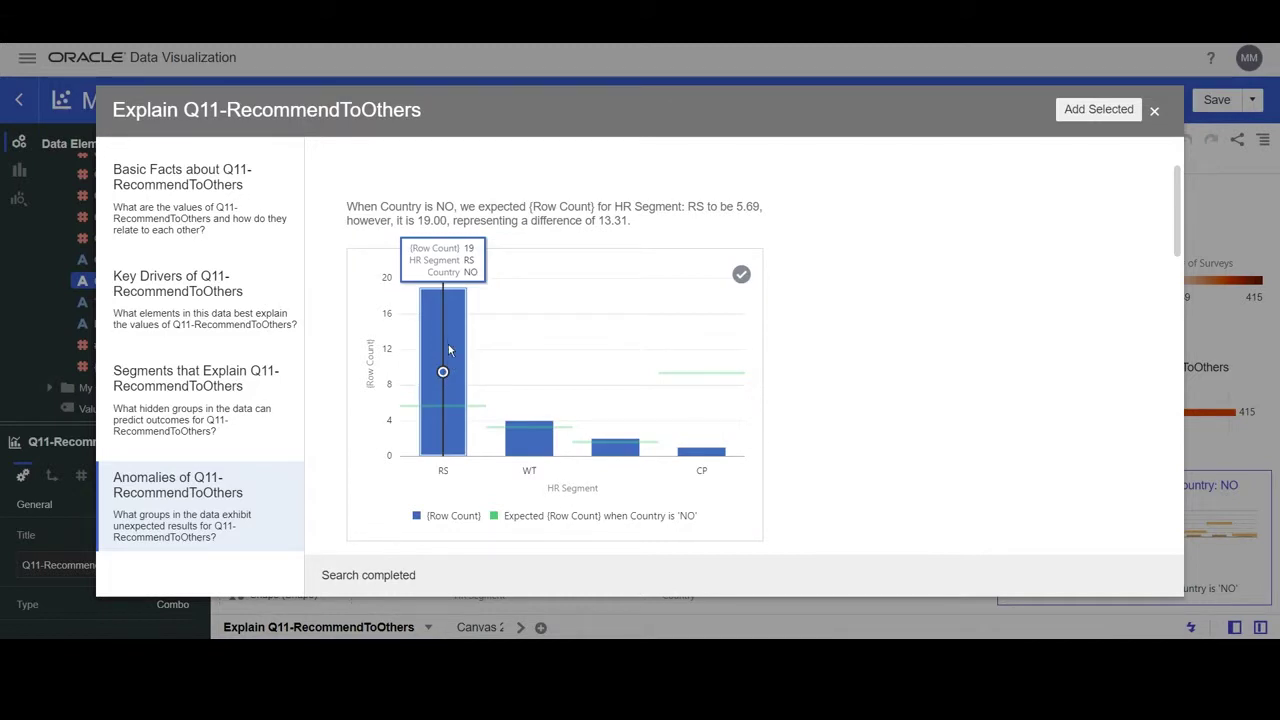
Compare the actual and expected RS row counts for Country NO and select that HR Segment anomaly chart
{"action": "mouse_move", "coordinate": [443, 408]}
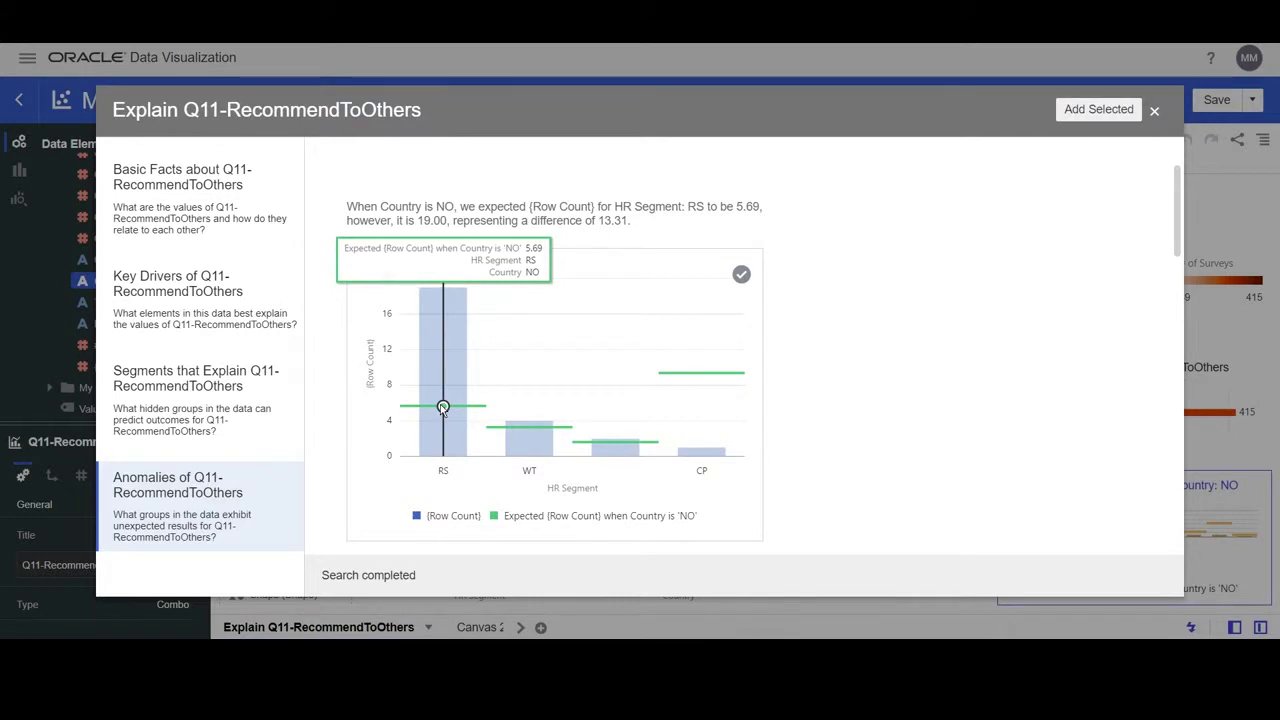
{"action": "mouse_move", "coordinate": [450, 353]}
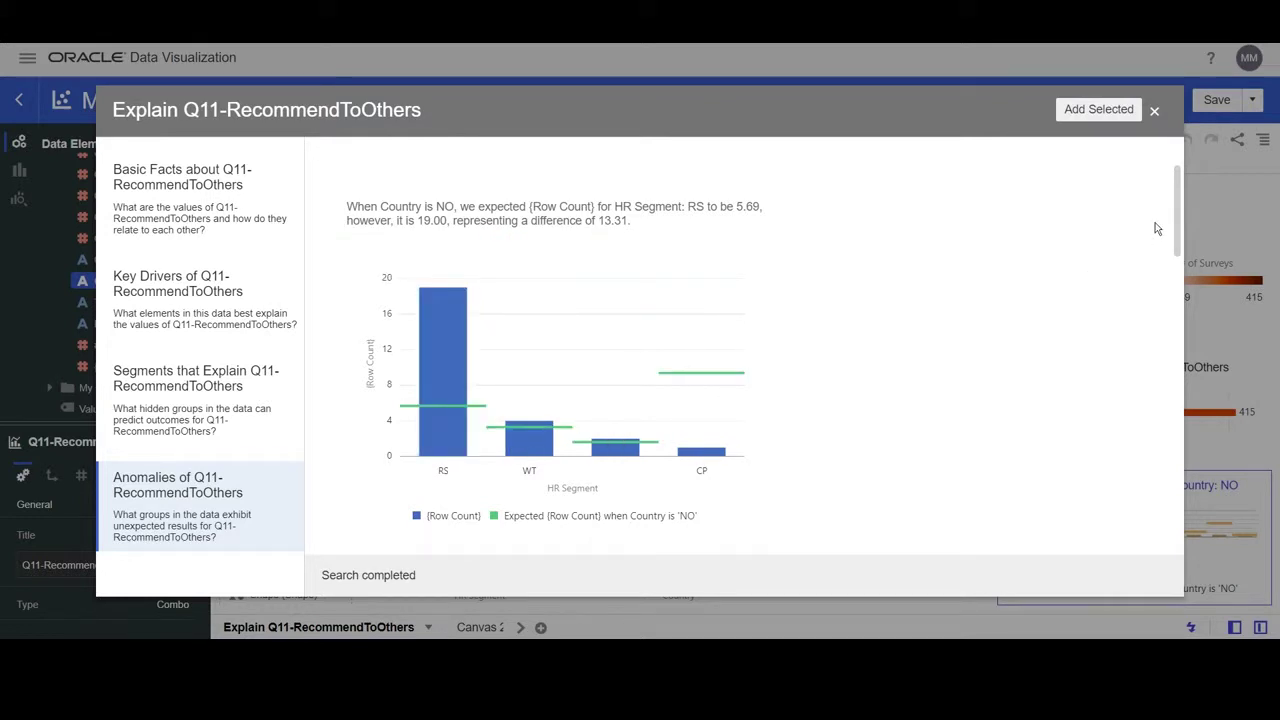
{"action": "mouse_move", "coordinate": [1176, 203]}
{"action": "left_mouse_down"}
{"action": "mouse_move", "coordinate": [1178, 270]}
{"action": "mouse_move", "coordinate": [1178, 197]}
{"action": "left_mouse_up"}
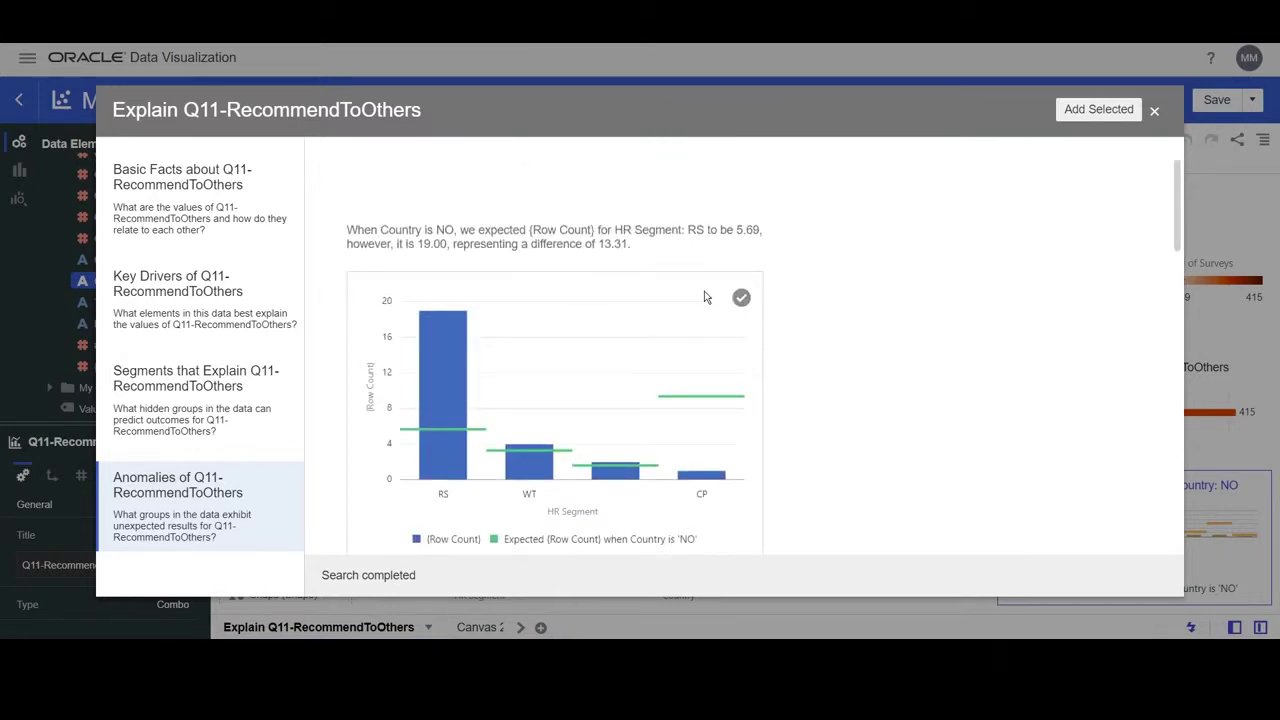
{"action": "left_click", "coordinate": [741, 297]}
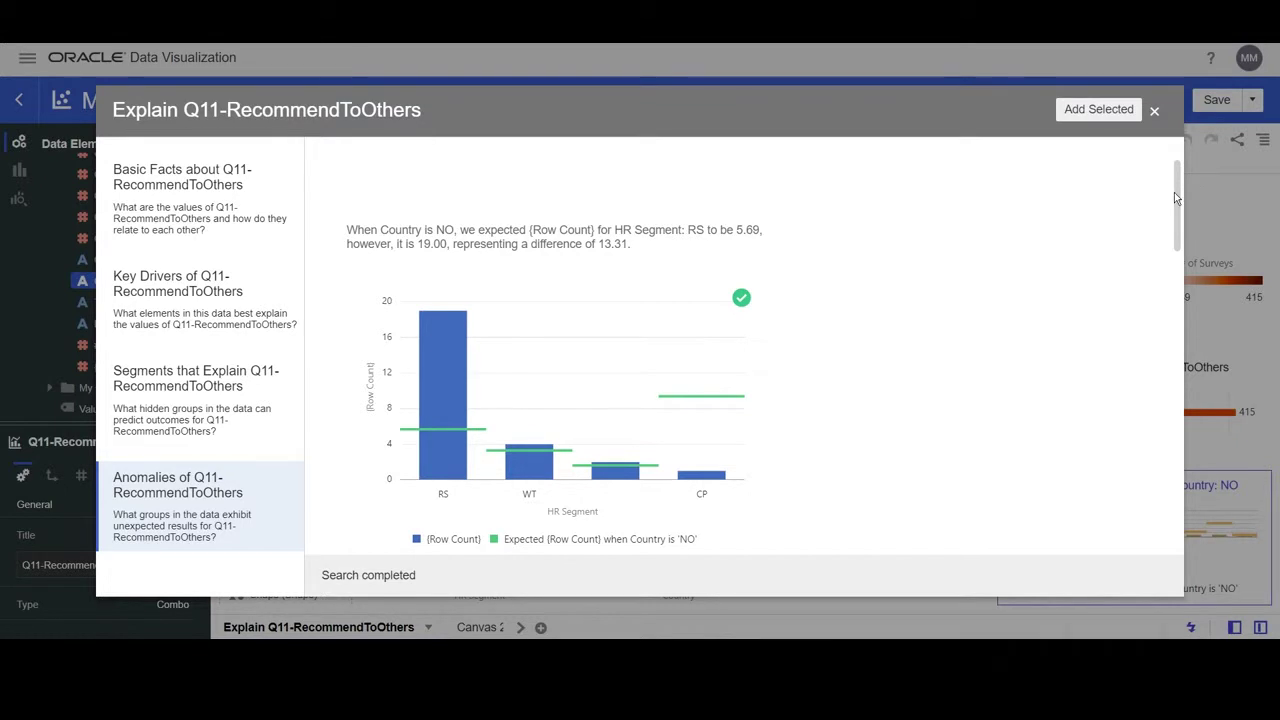
Inspect the Country anomaly chart for HR Segment RS and select it for the canvas
{"action": "left_click_drag", "start_coordinate": [1174, 192], "coordinate": [1181, 311]}
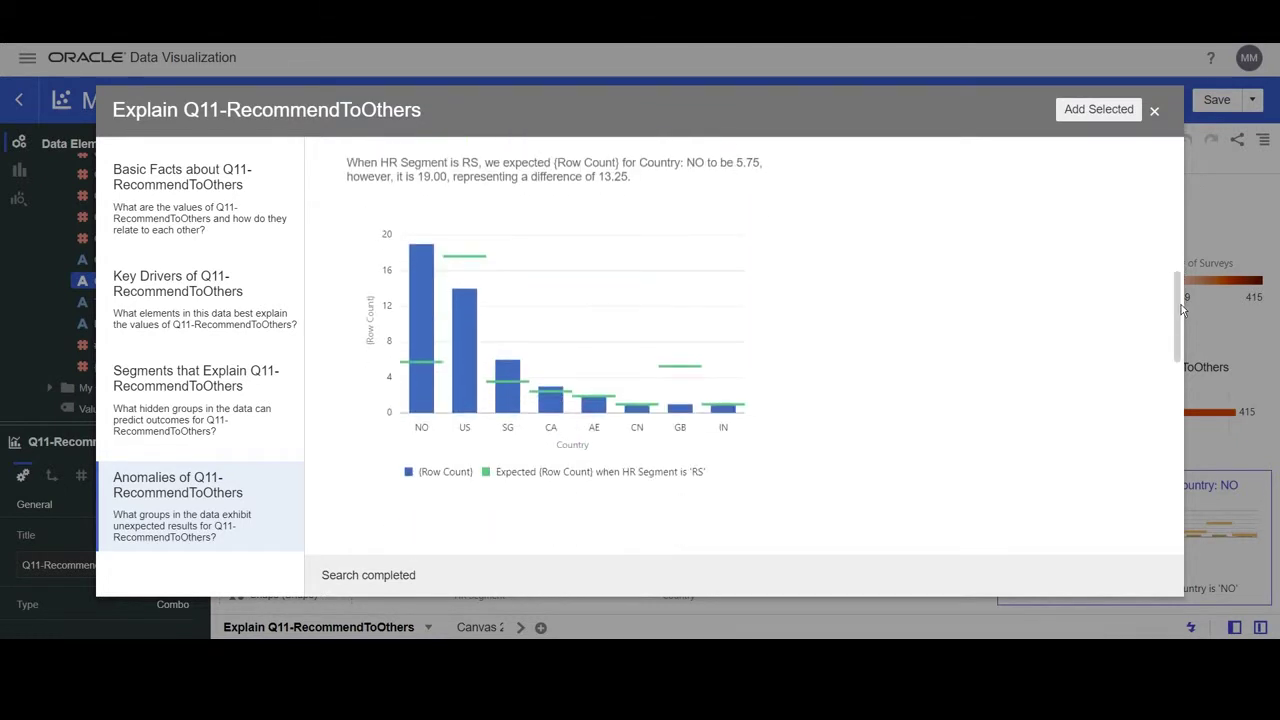
{"action": "mouse_move", "coordinate": [599, 297]}
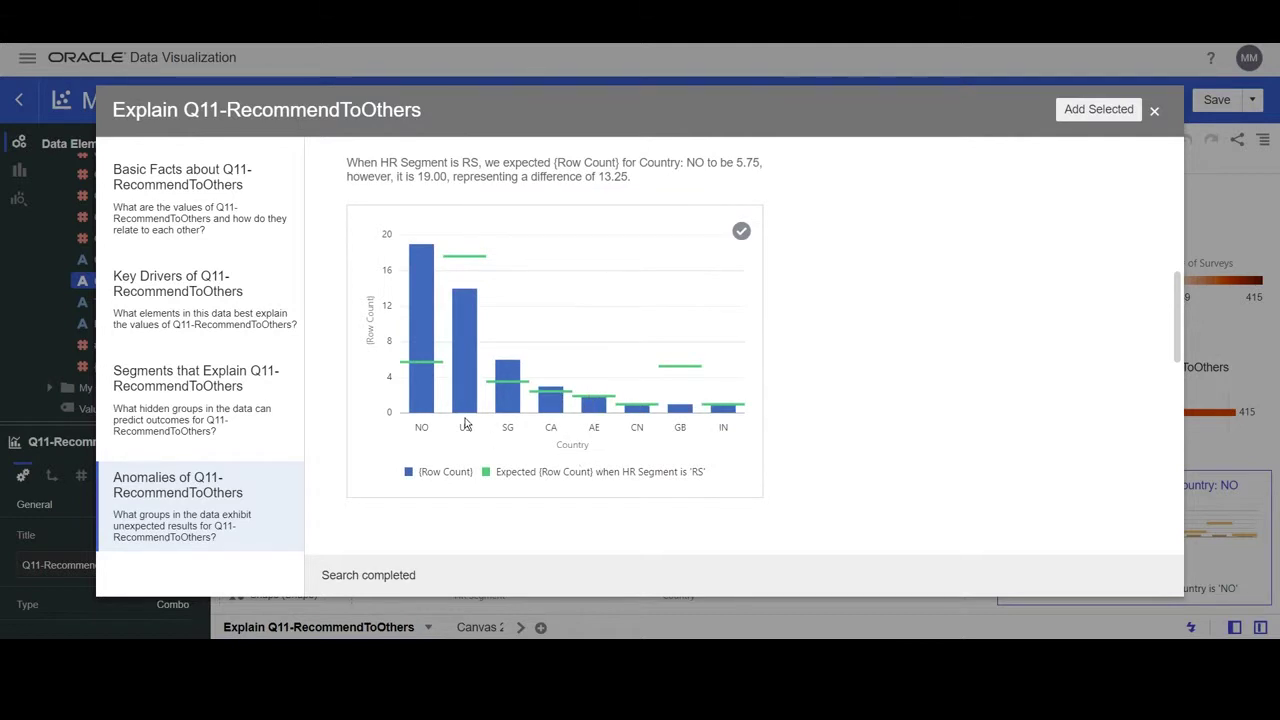
{"action": "mouse_move", "coordinate": [422, 395]}
{"action": "mouse_move", "coordinate": [421, 315]}
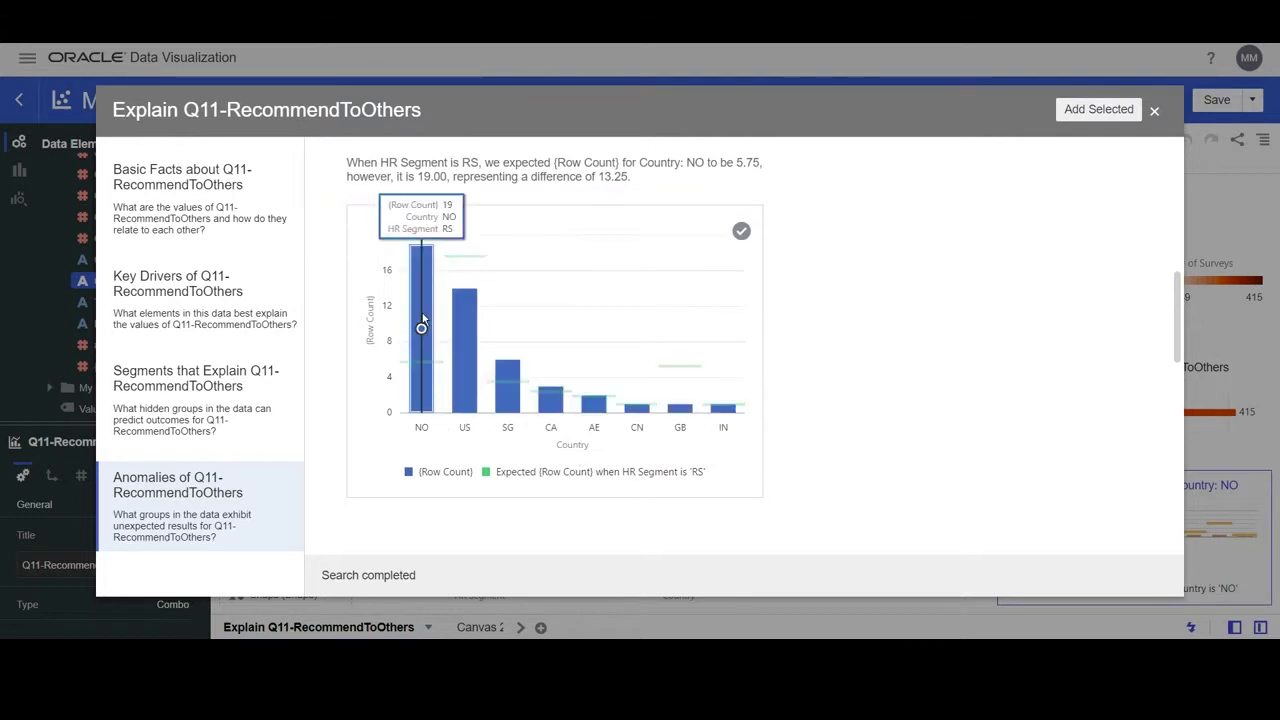
{"action": "mouse_move", "coordinate": [420, 366]}
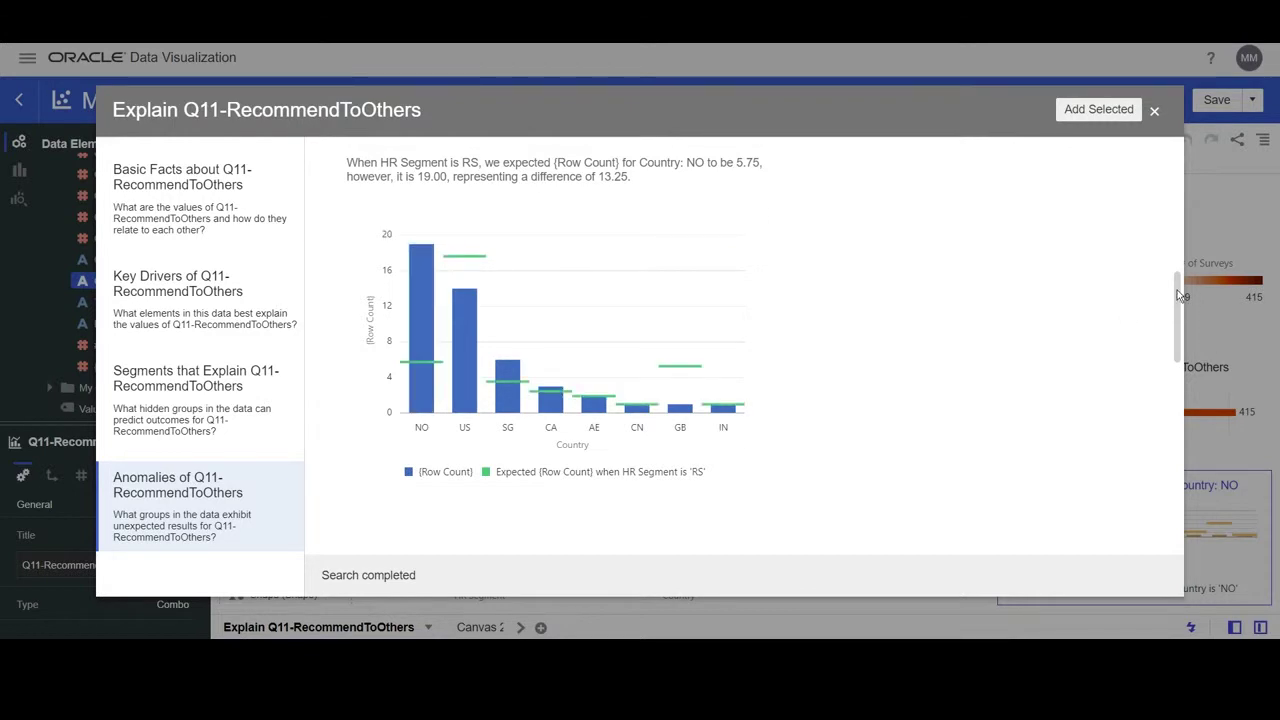
{"action": "scroll", "coordinate": [1177, 333], "scroll_direction": "down", "scroll_amount": 1}
{"action": "scroll", "coordinate": [1176, 333], "scroll_direction": "down", "scroll_amount": 3}
{"action": "left_click_drag", "start_coordinate": [1173, 385], "coordinate": [1163, 280]}
{"action": "left_click", "coordinate": [740, 294]}
Select the Job Function anomaly chart for Country NO and add all selected Explain charts to the project
{"action": "left_click_drag", "start_coordinate": [1175, 281], "coordinate": [1178, 391]}
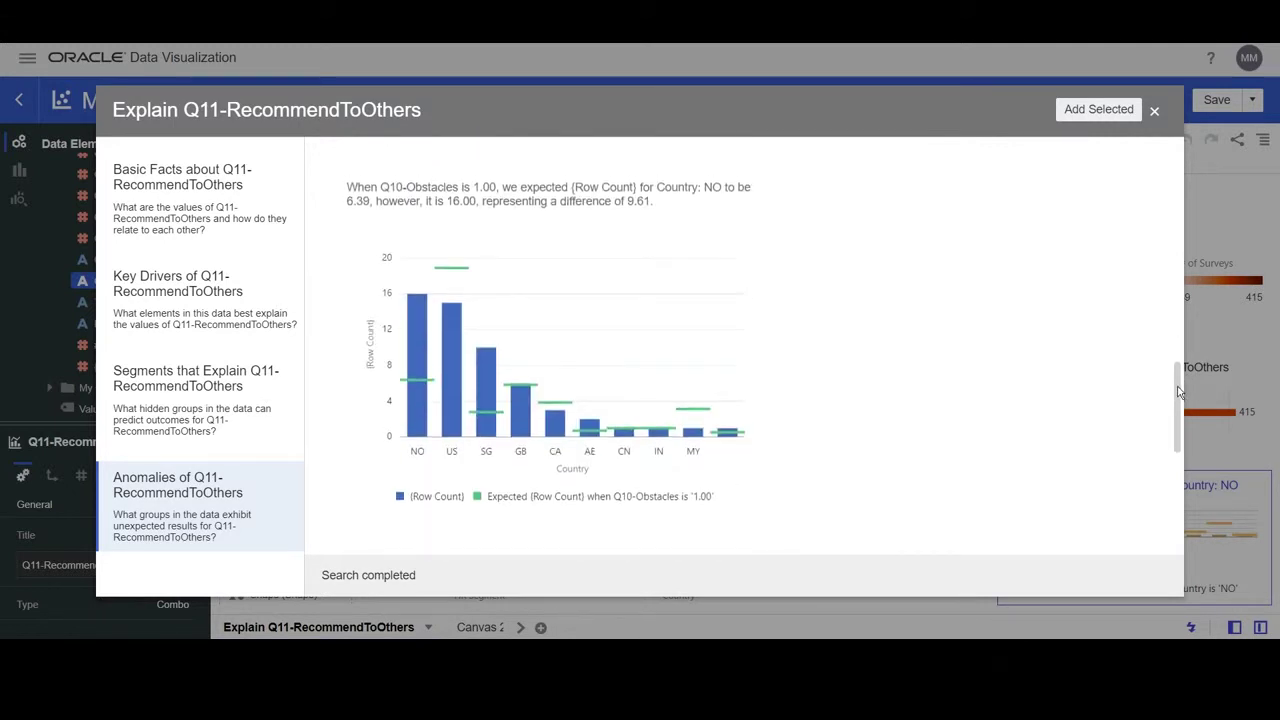
{"action": "left_click_drag", "start_coordinate": [1174, 398], "coordinate": [1177, 485]}
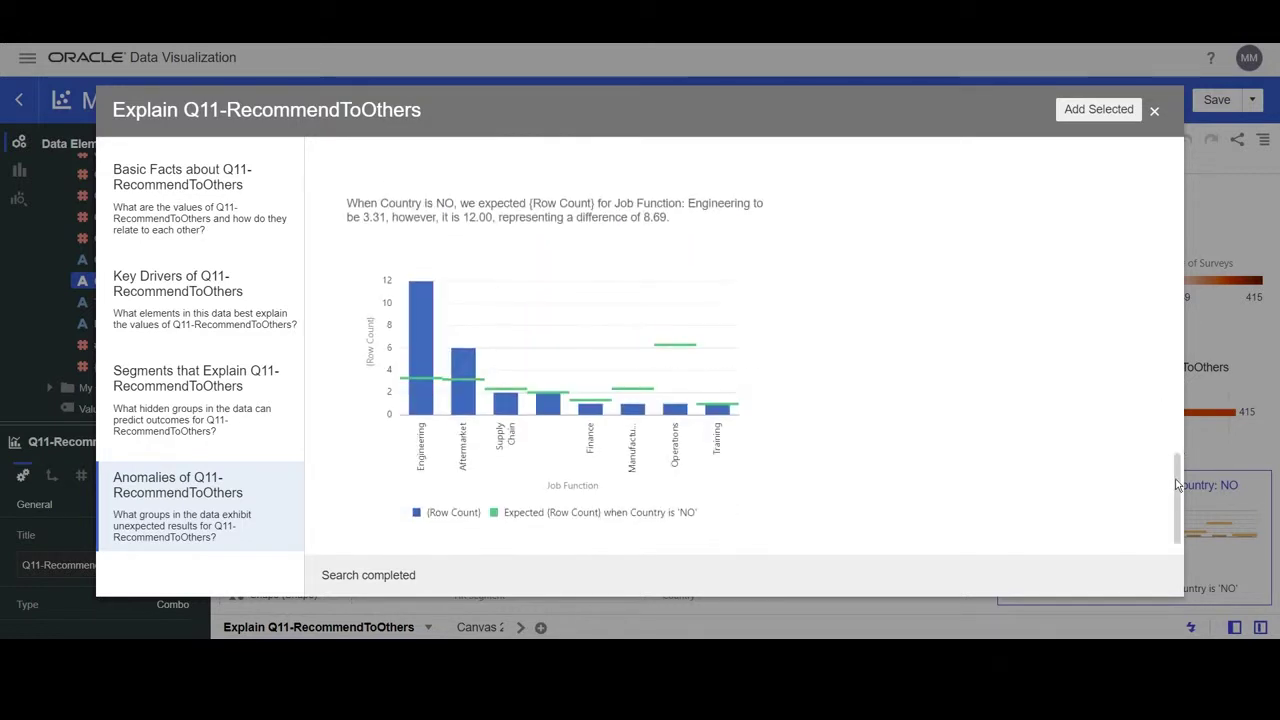
{"action": "mouse_move", "coordinate": [487, 394]}
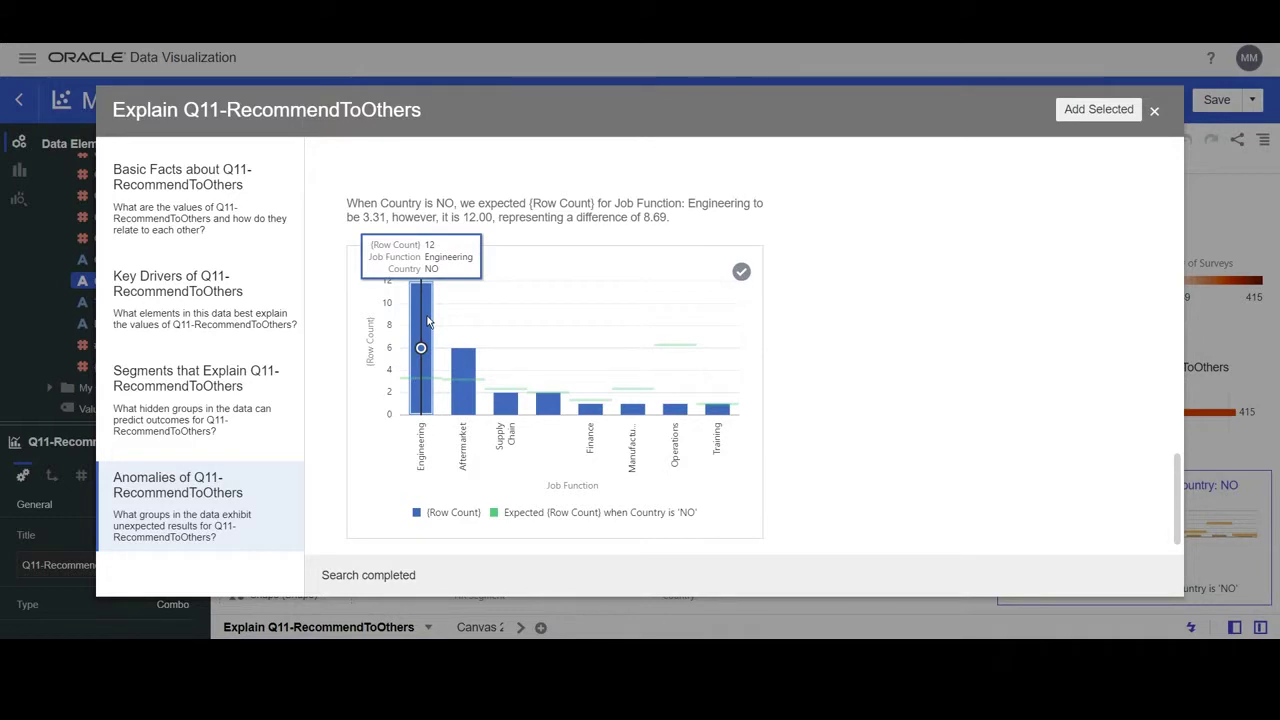
{"action": "left_click", "coordinate": [741, 272]}
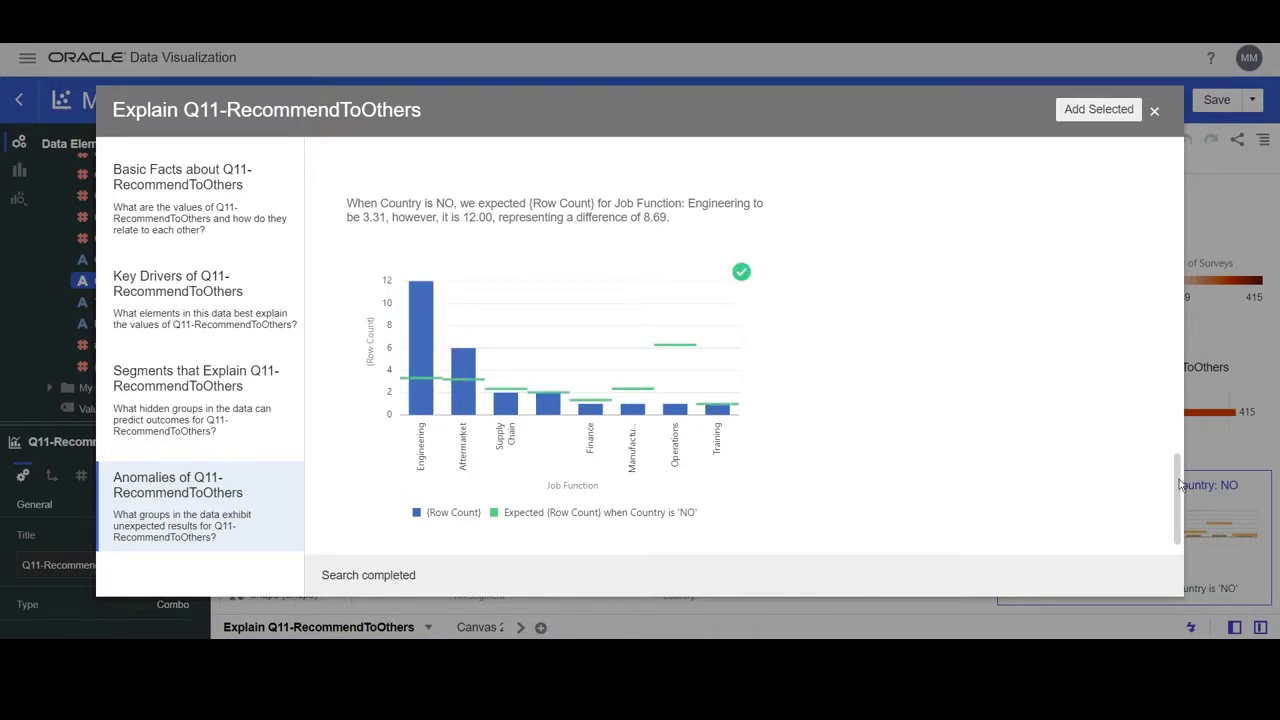
{"action": "left_click", "coordinate": [1099, 110]}
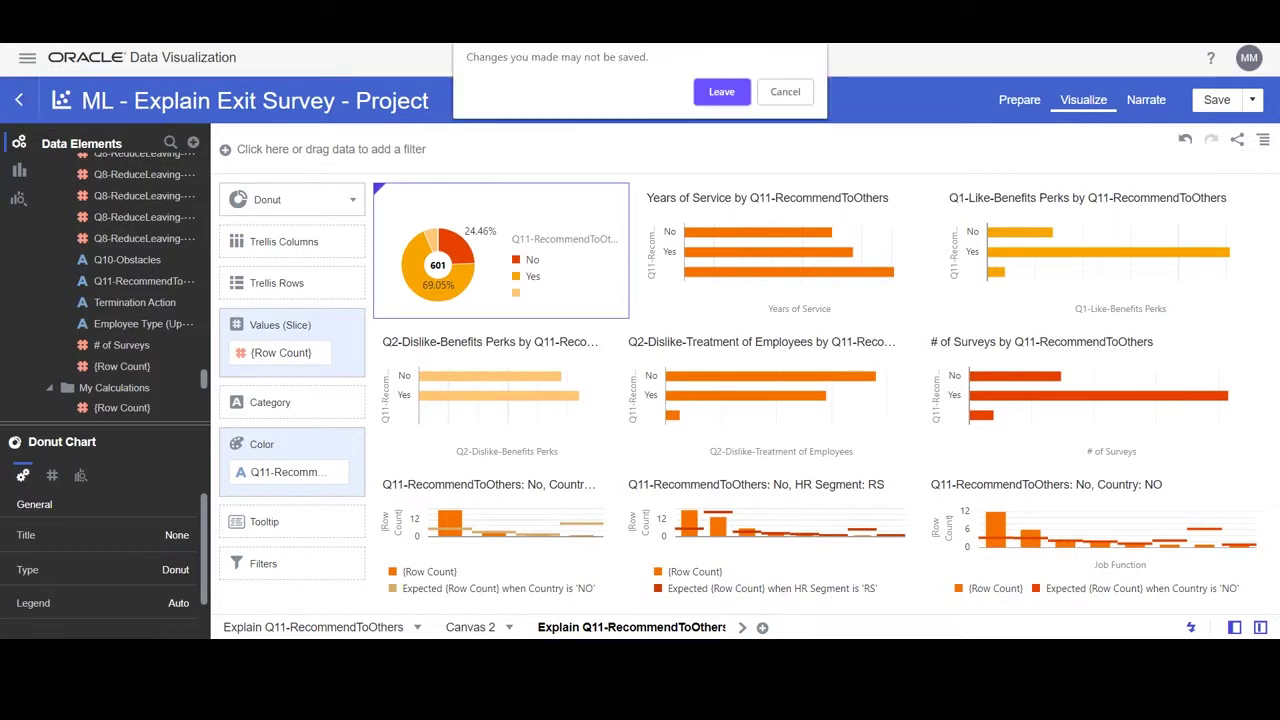
Leave the project without saving and create a data flow from the Consolidated Terminations data set
{"action": "left_click", "coordinate": [726, 97]}
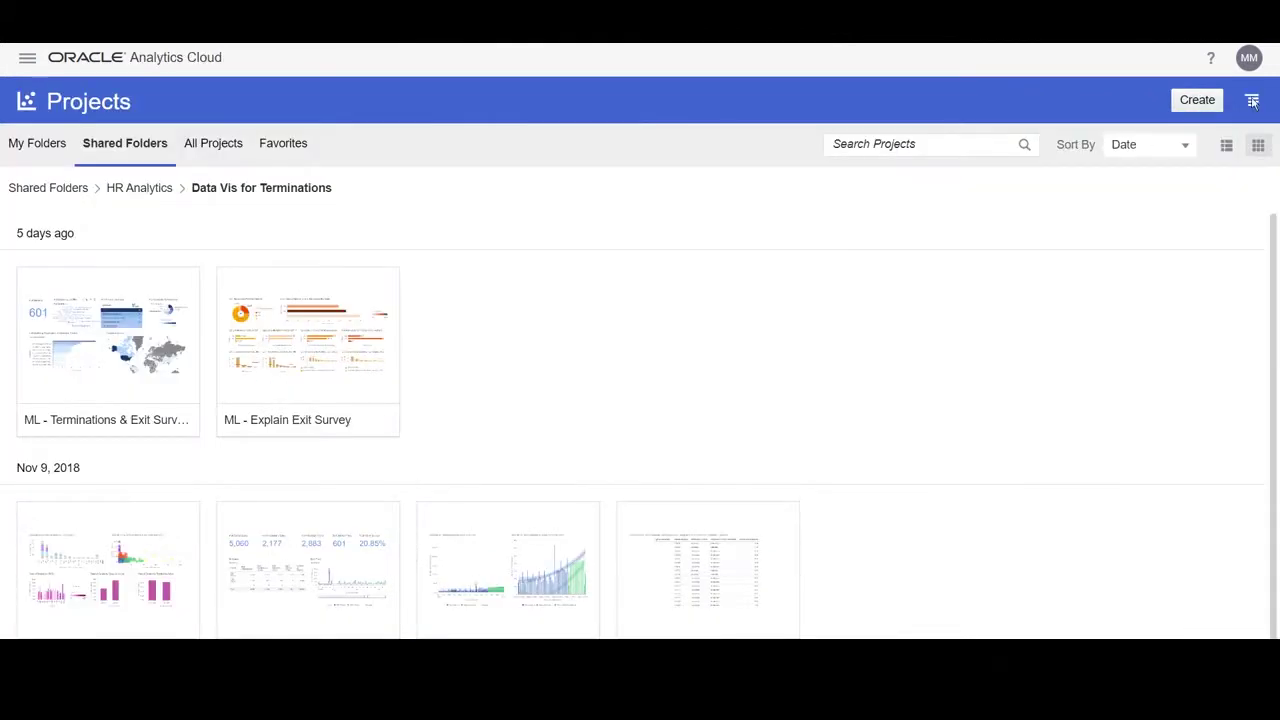
{"action": "left_click", "coordinate": [1193, 103]}
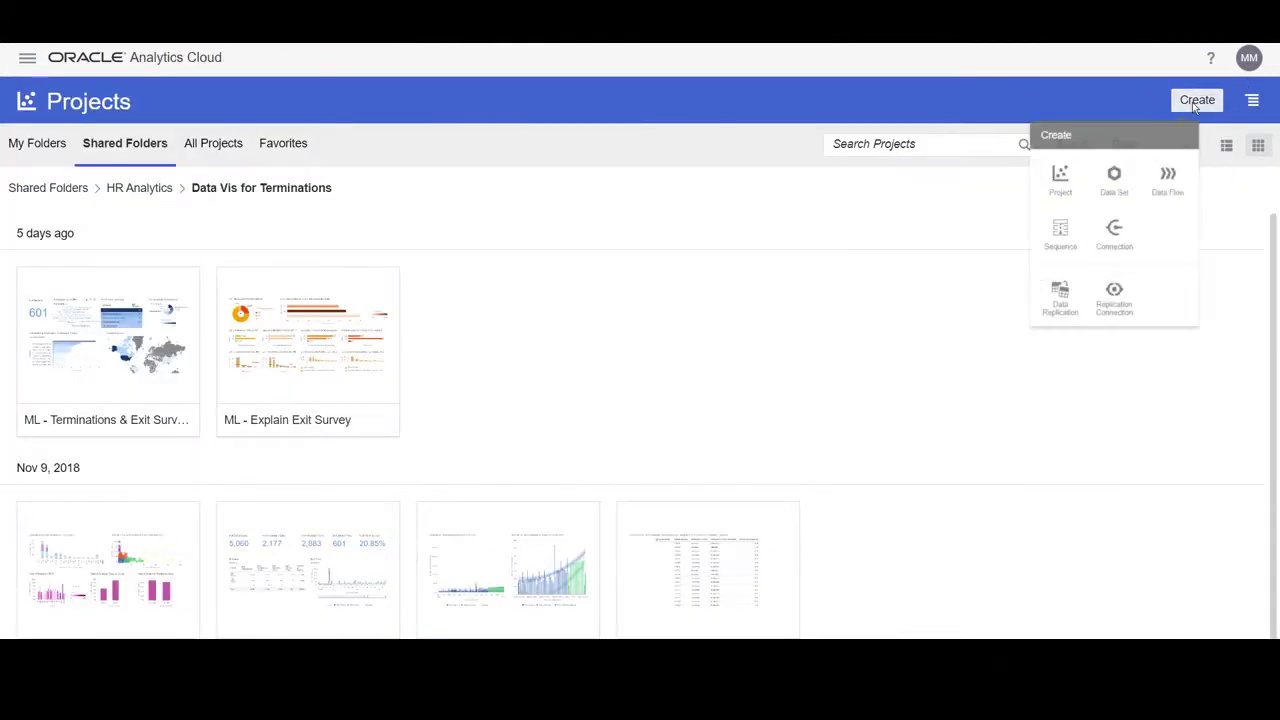
{"action": "left_click", "coordinate": [1189, 195]}
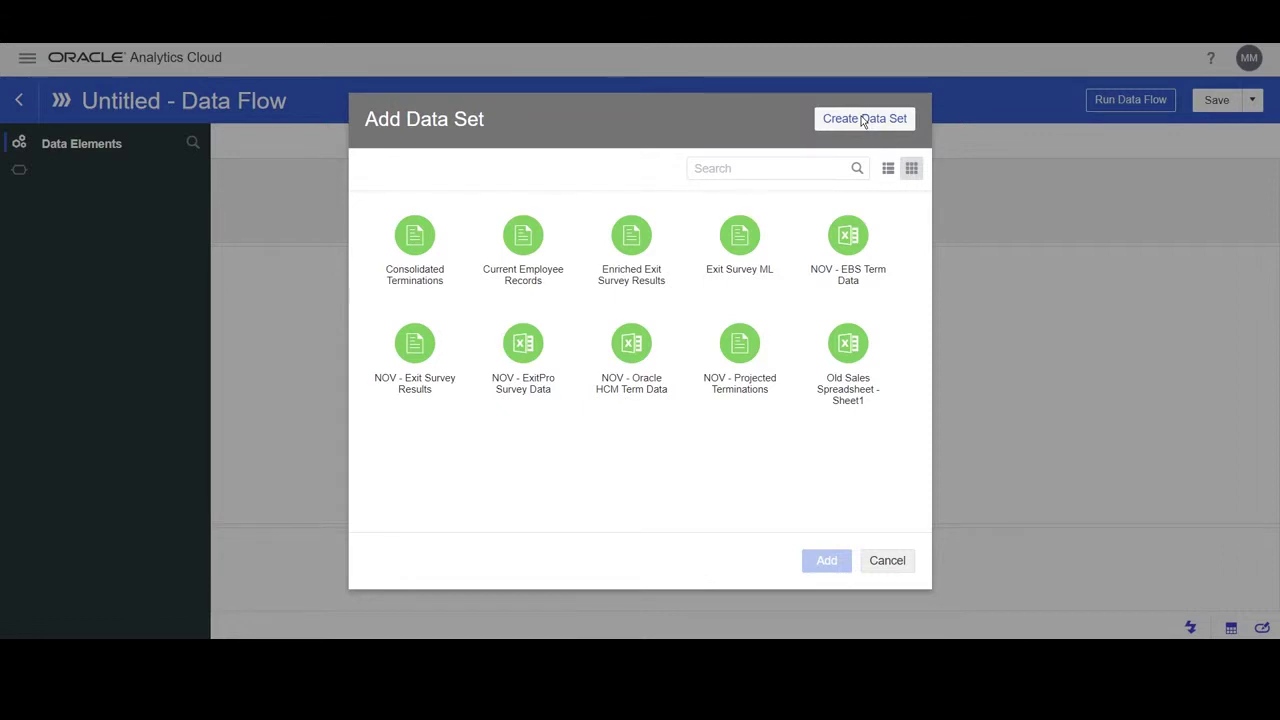
{"action": "left_click", "coordinate": [415, 262]}
{"action": "left_click", "coordinate": [827, 568]}
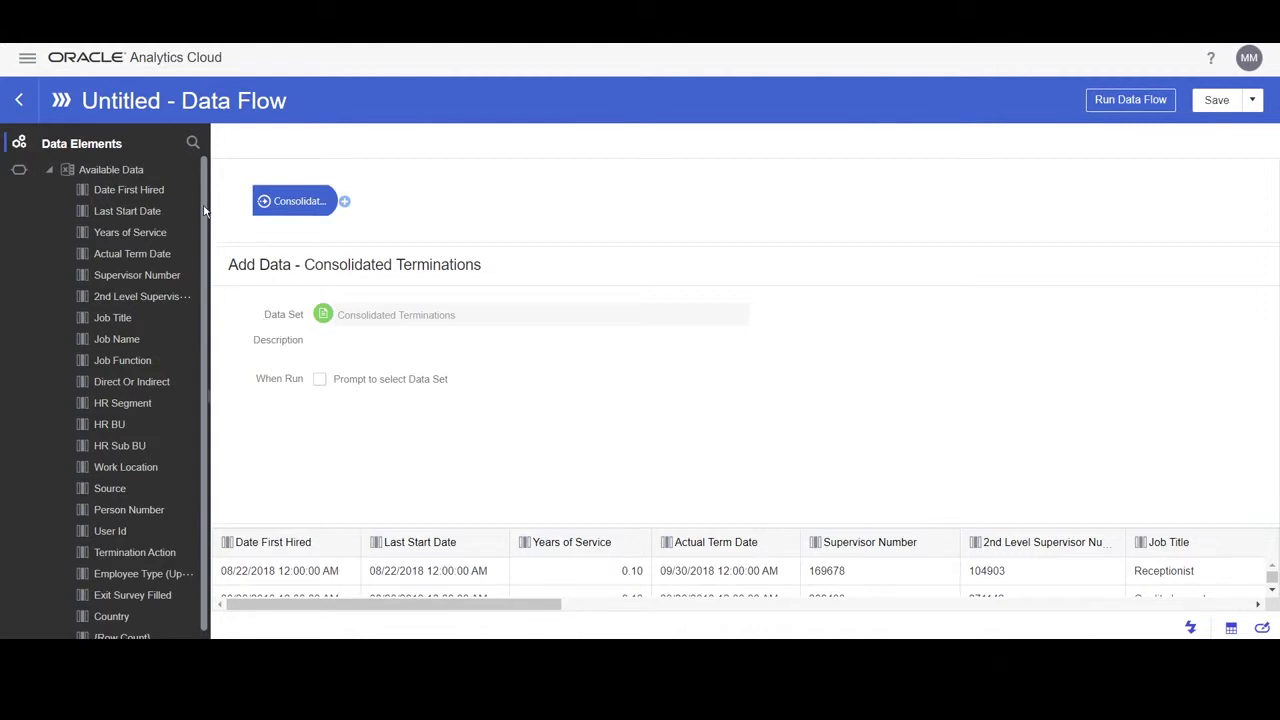
Add a Filter step after the Consolidated Terminations data that excludes NULL values of Source
{"action": "left_click_drag", "start_coordinate": [470, 606], "coordinate": [426, 630]}
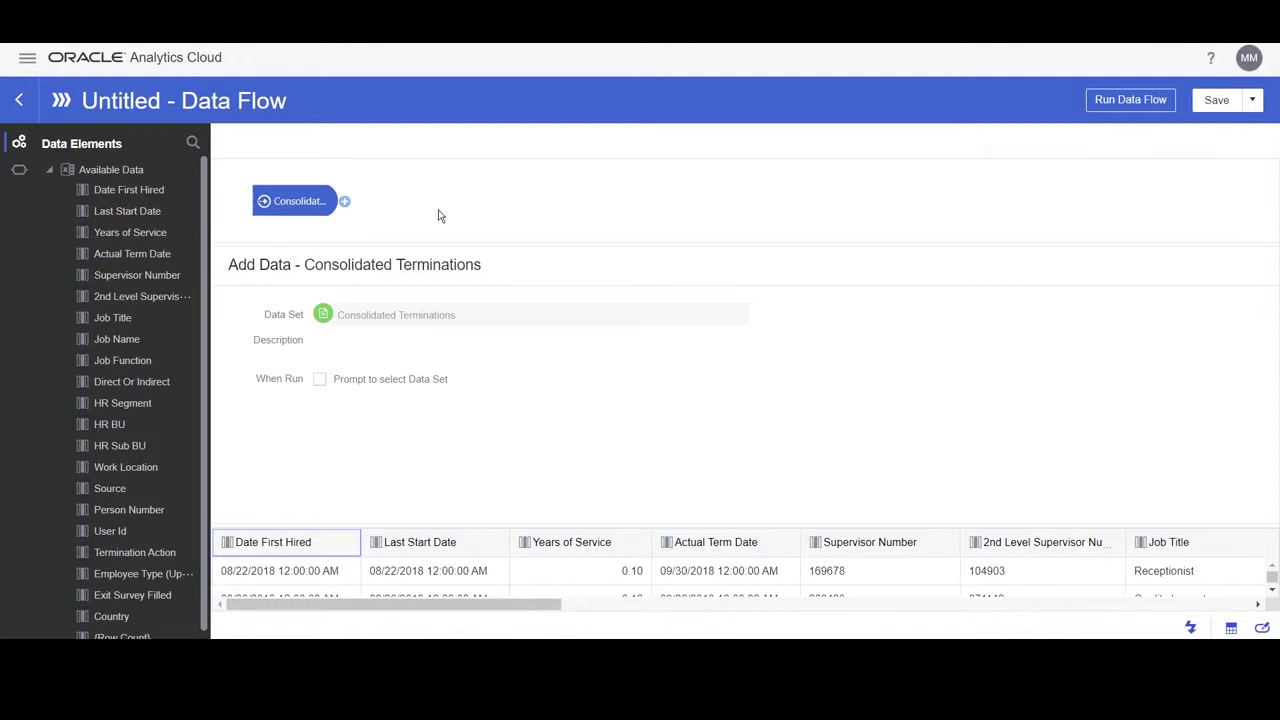
{"action": "left_click", "coordinate": [345, 202]}
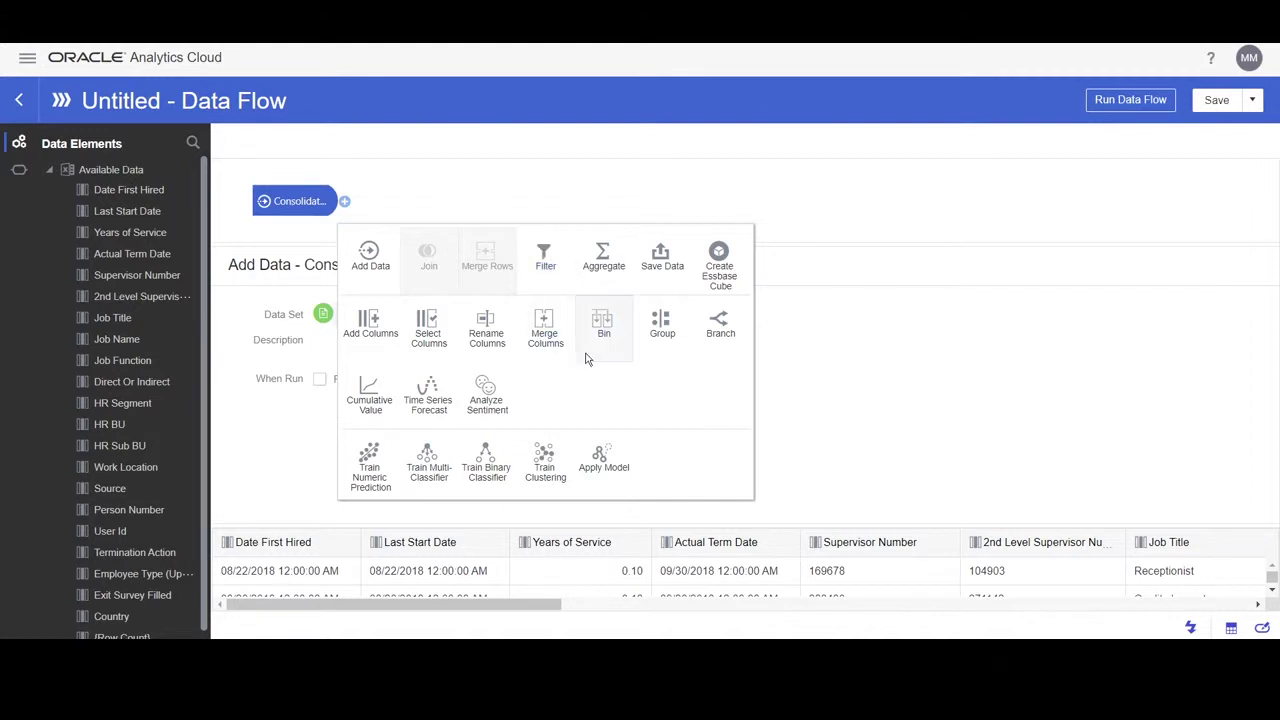
{"action": "left_click", "coordinate": [548, 257]}
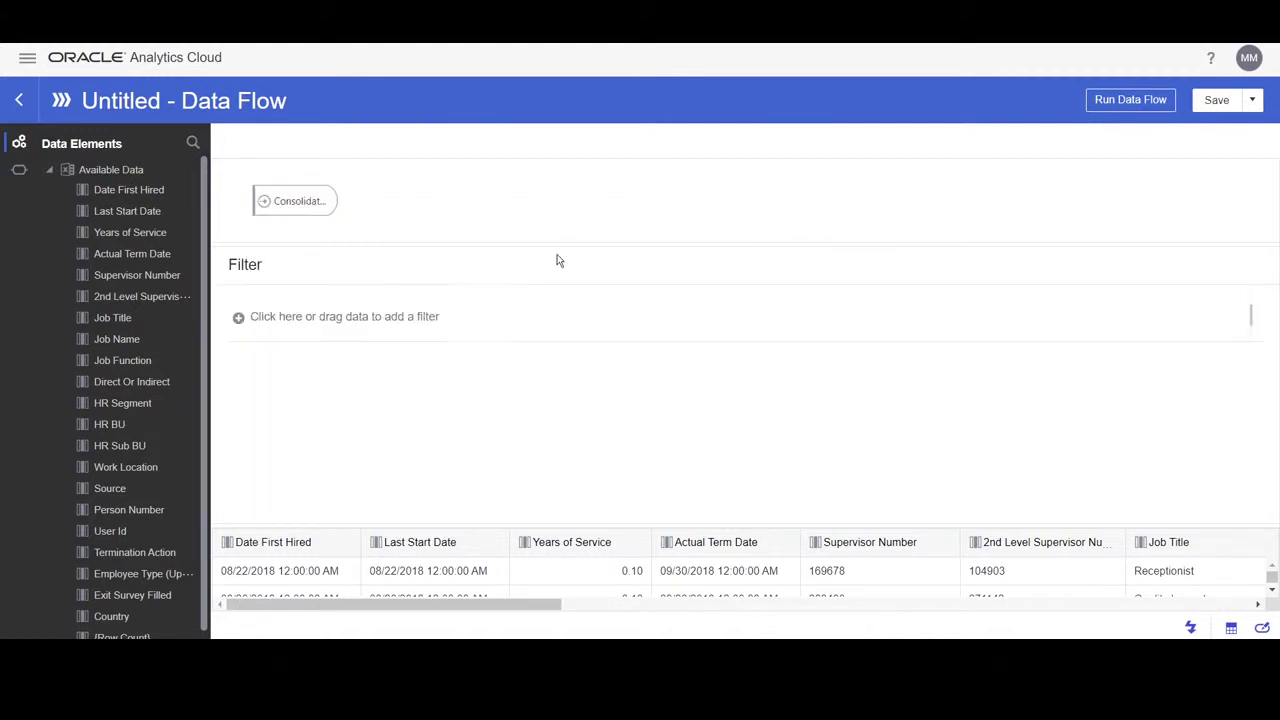
{"action": "left_click", "coordinate": [307, 320]}
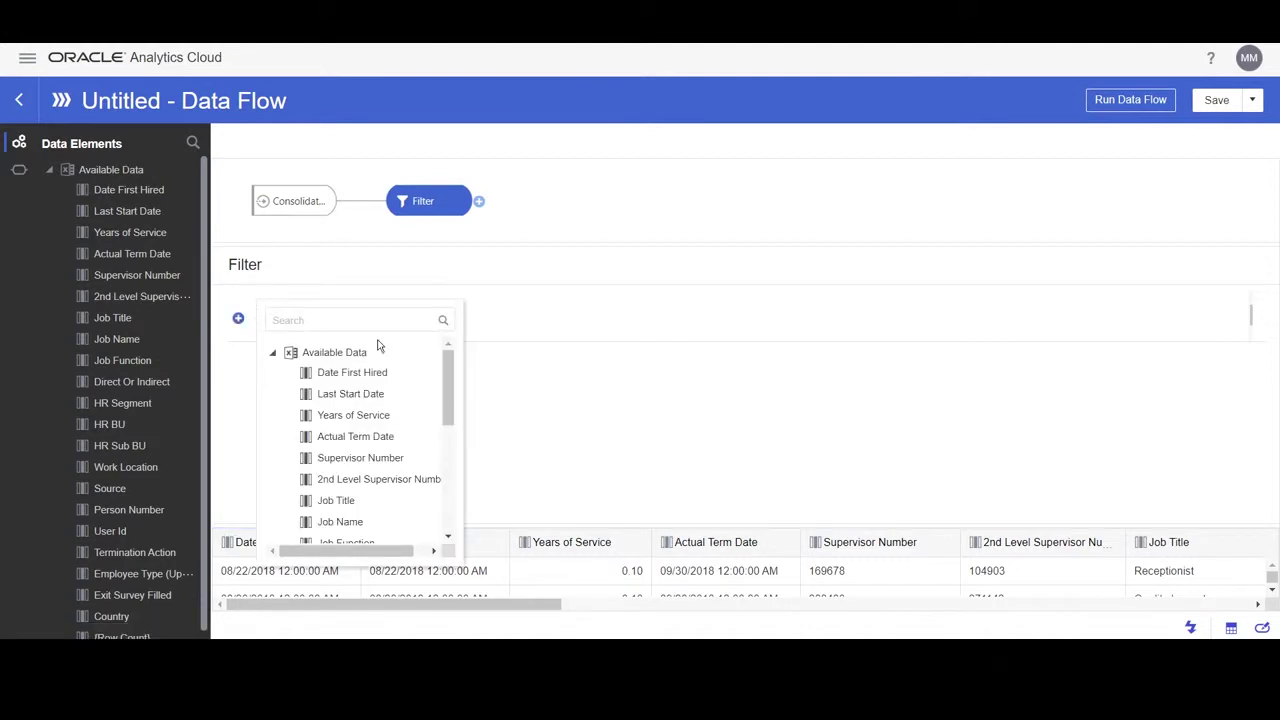
{"action": "left_click_drag", "start_coordinate": [448, 376], "coordinate": [450, 444]}
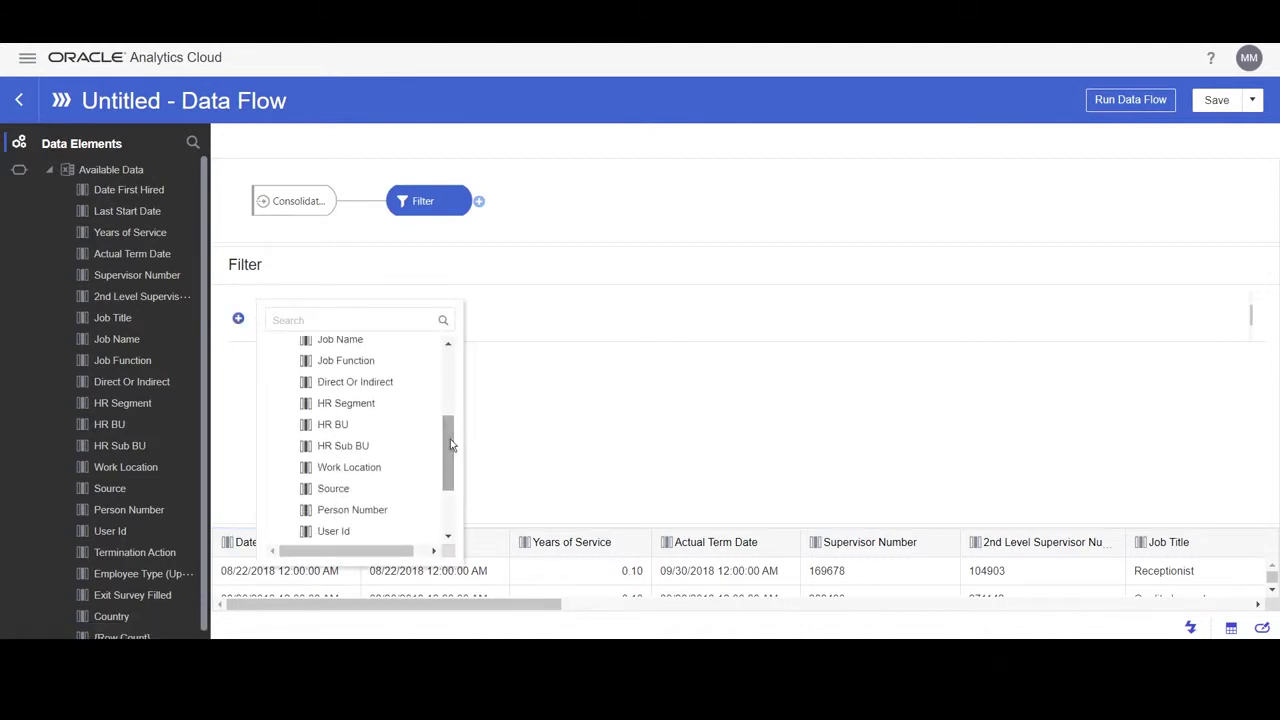
{"action": "left_click", "coordinate": [328, 488]}
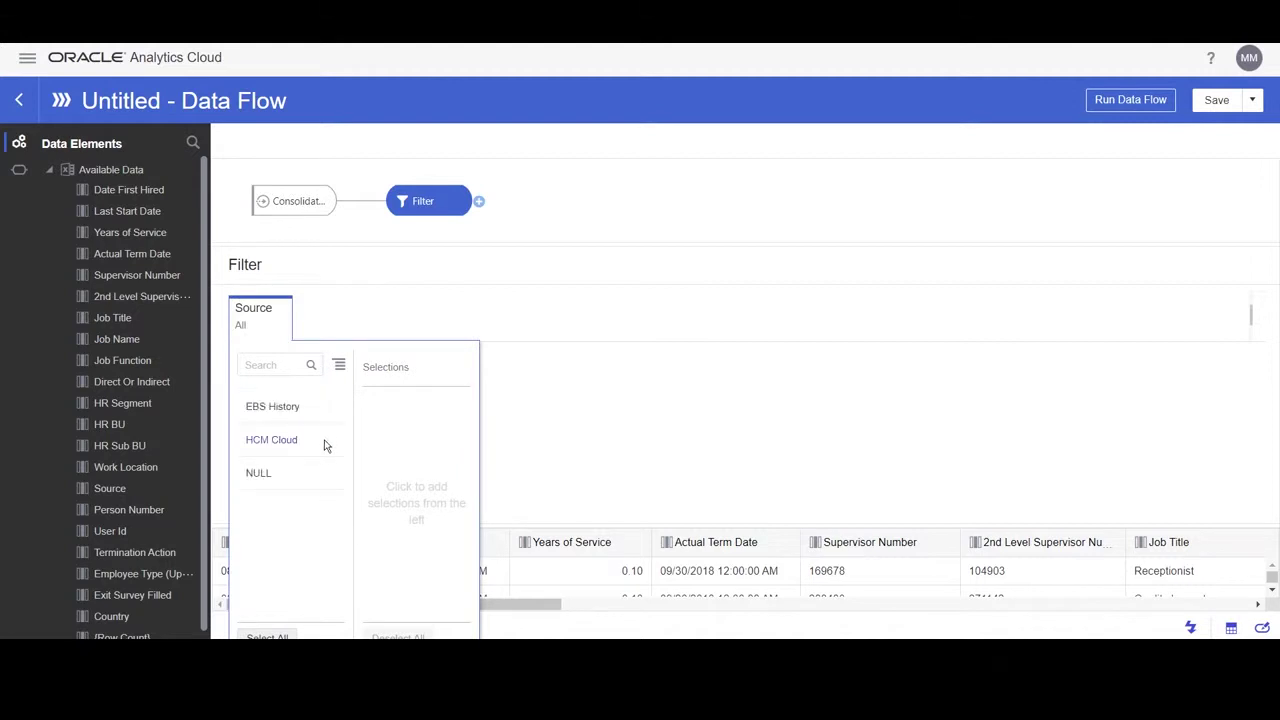
{"action": "left_click", "coordinate": [256, 476]}
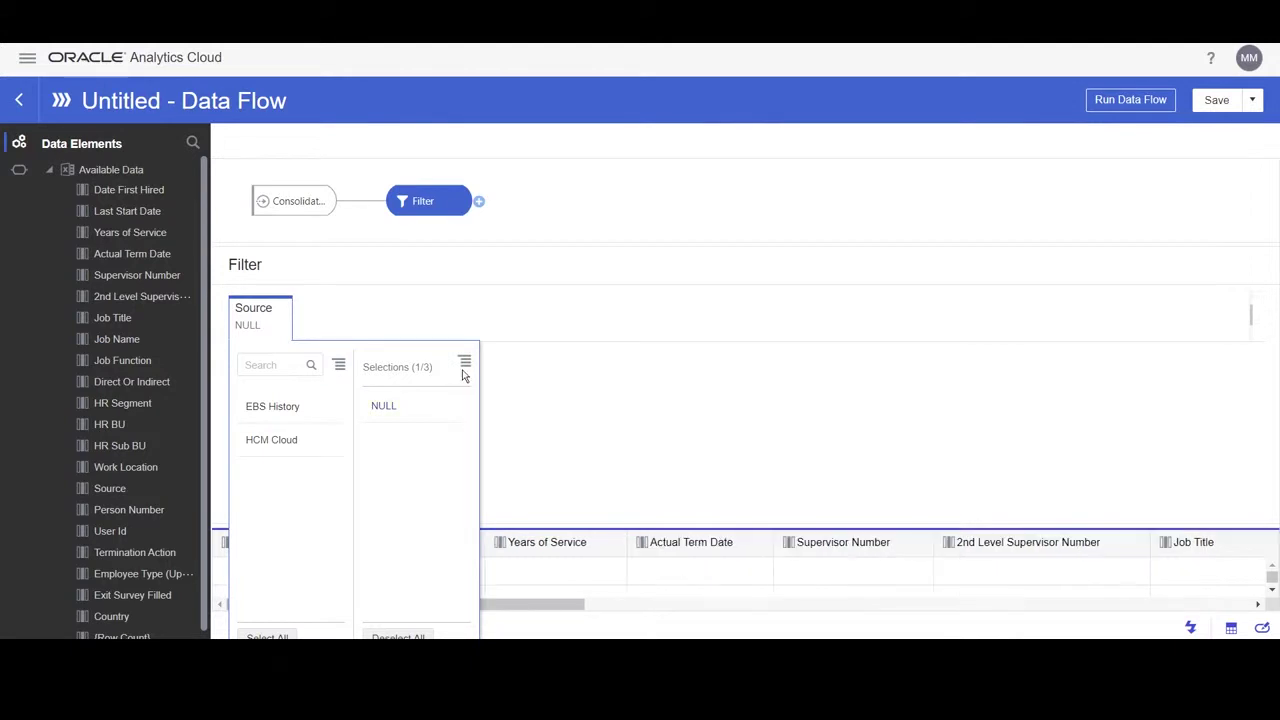
{"action": "left_click", "coordinate": [463, 370]}
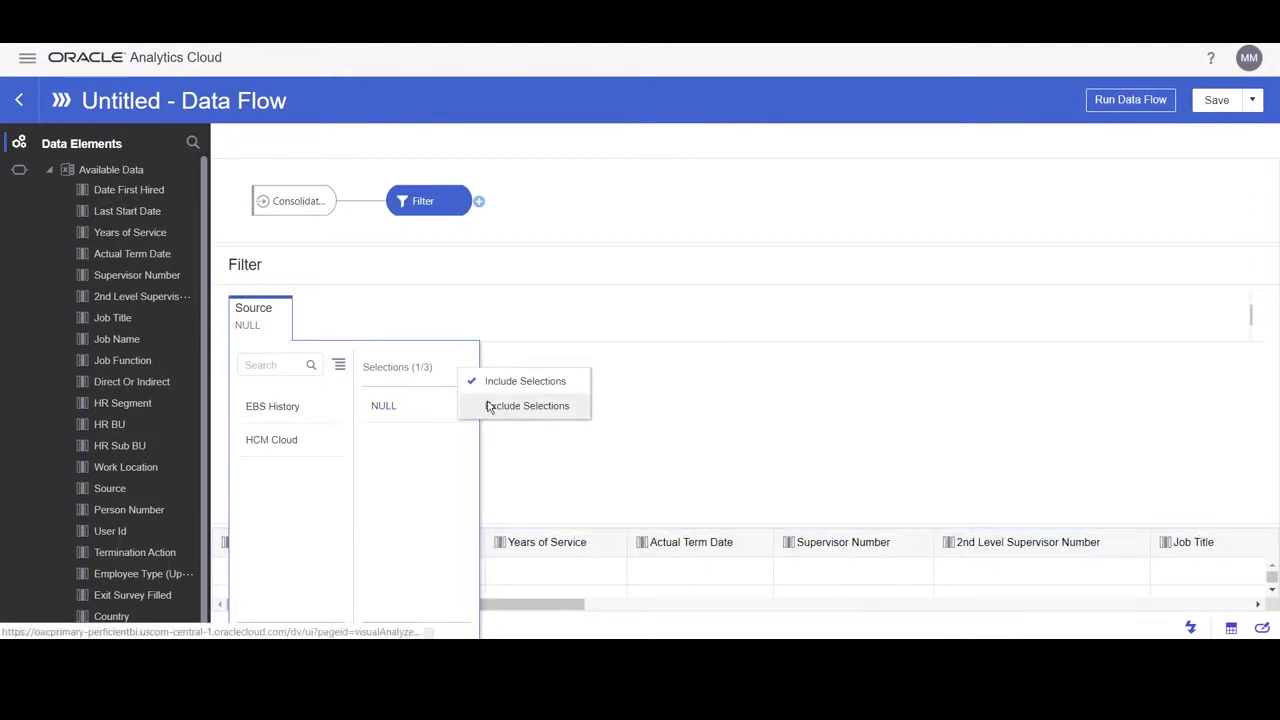
{"action": "left_click", "coordinate": [490, 407]}
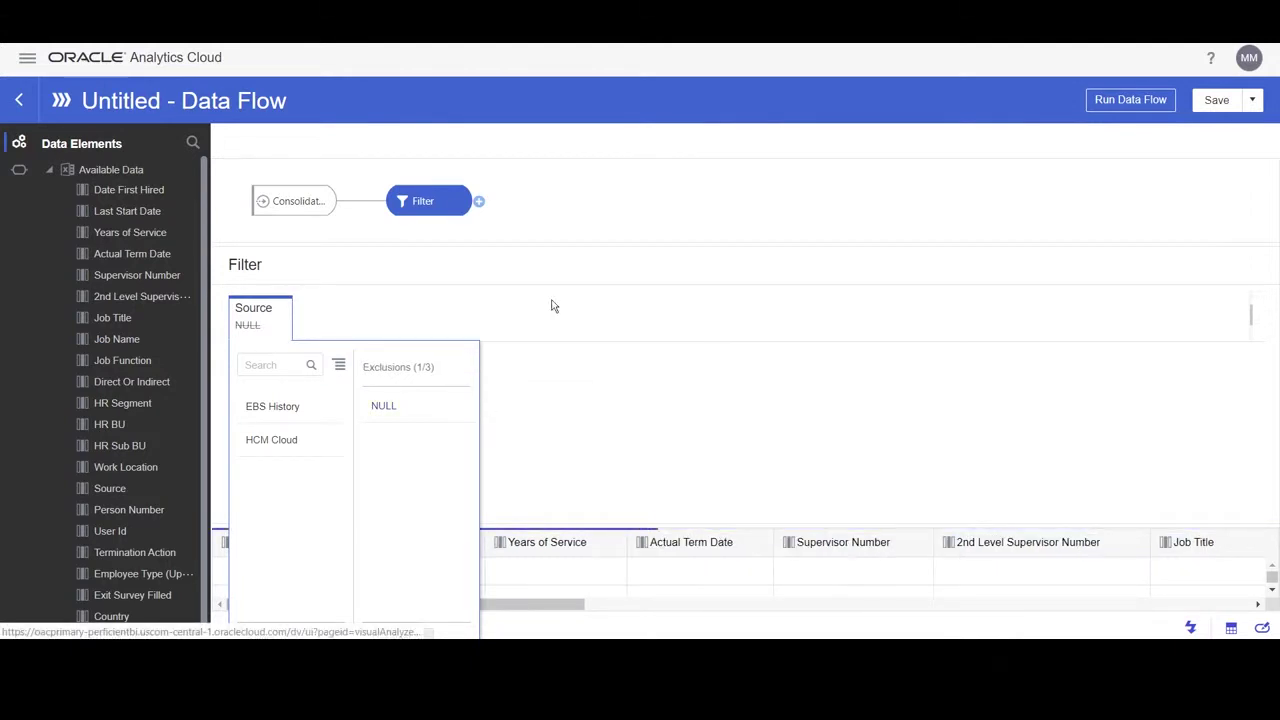
{"action": "left_click", "coordinate": [609, 196]}
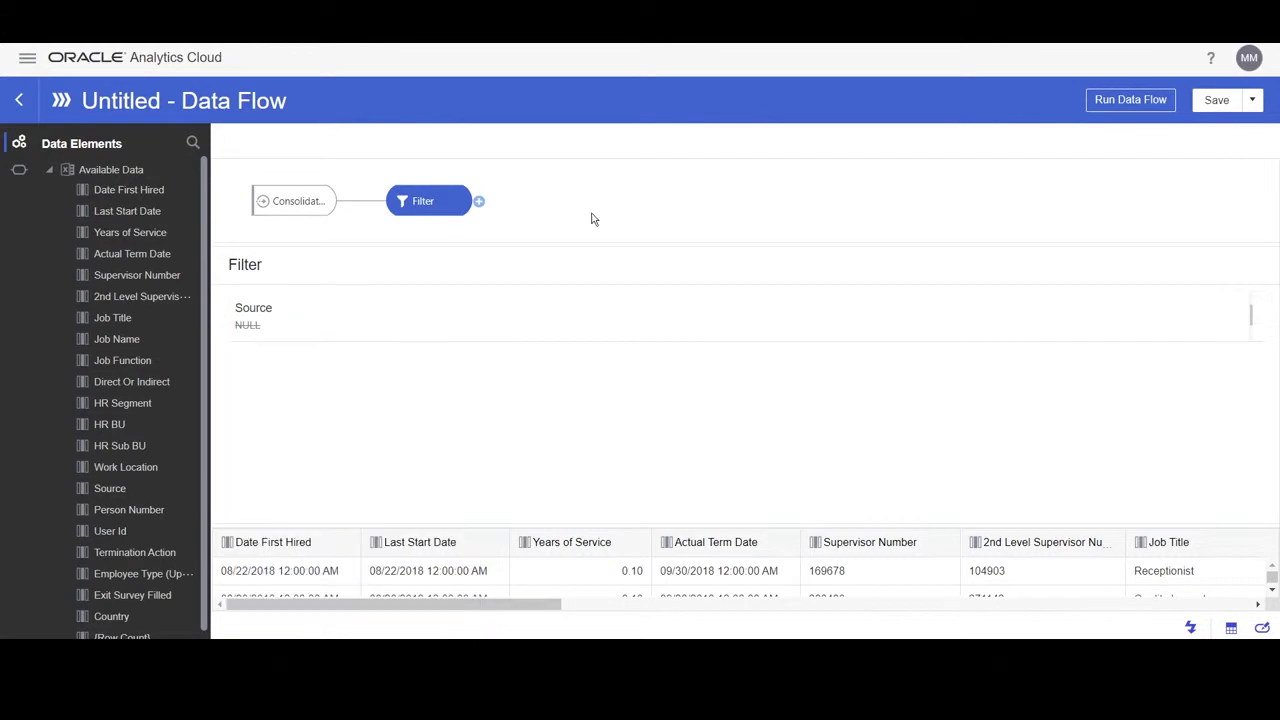
Add a Select Columns step after the filter and look over its column list
{"action": "left_click", "coordinate": [479, 203]}
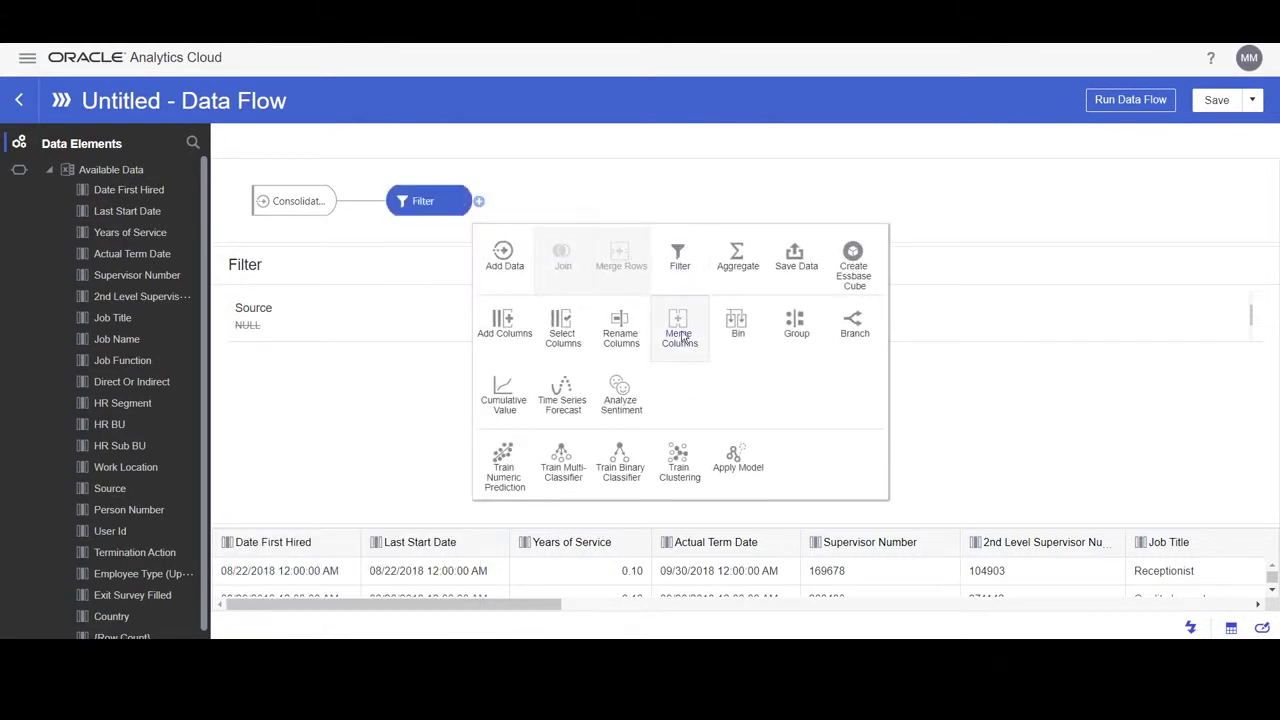
{"action": "left_click", "coordinate": [568, 342]}
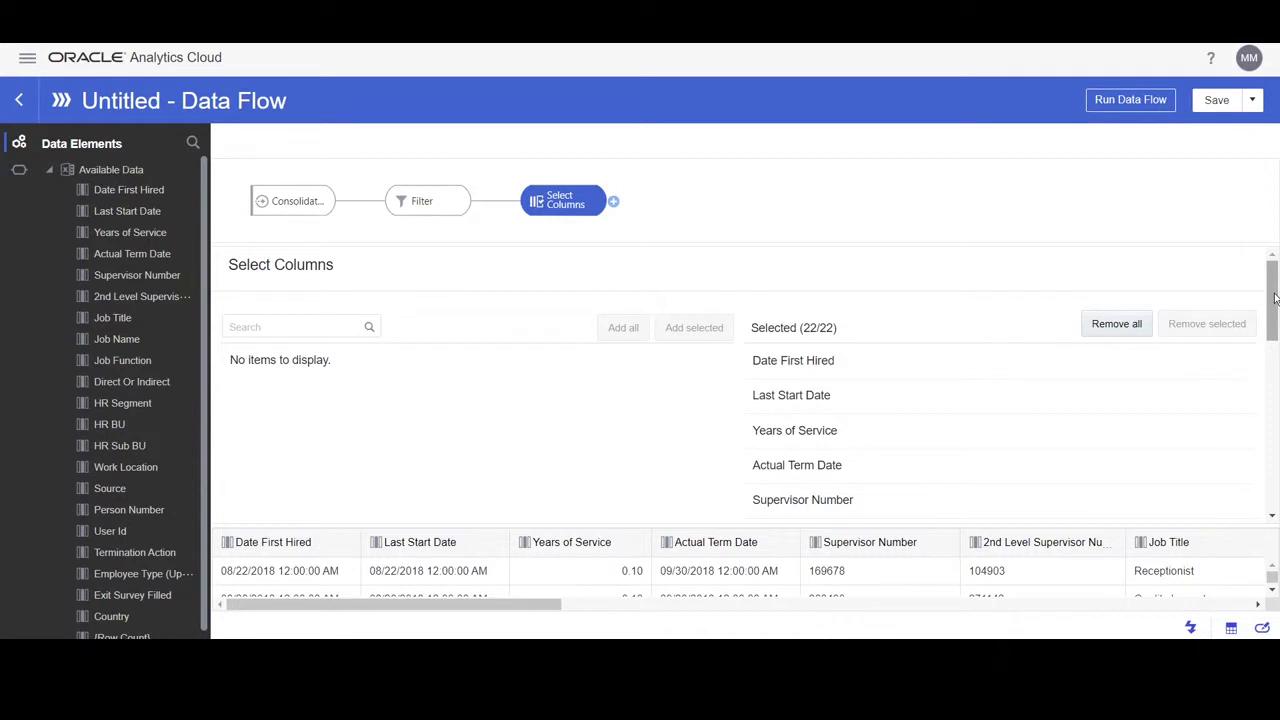
{"action": "left_click_drag", "start_coordinate": [1275, 297], "coordinate": [1275, 320]}
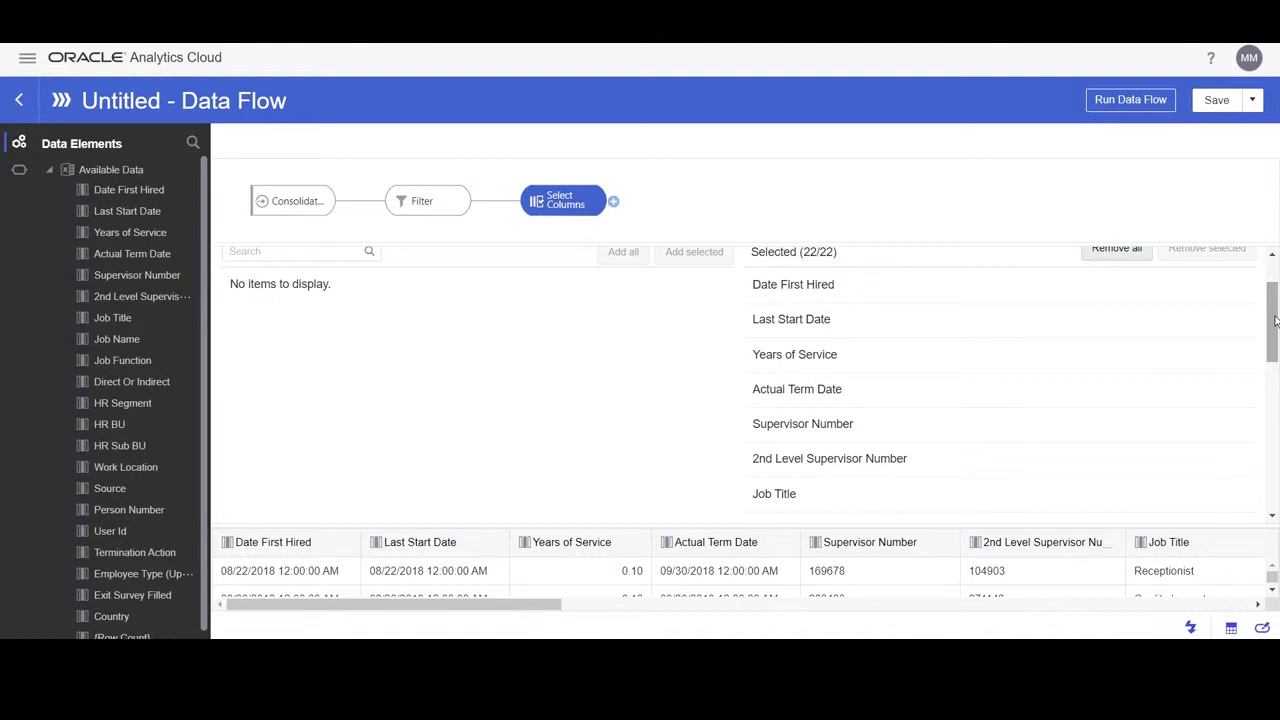
{"action": "scroll", "coordinate": [990, 357], "scroll_direction": "up", "scroll_amount": 1}
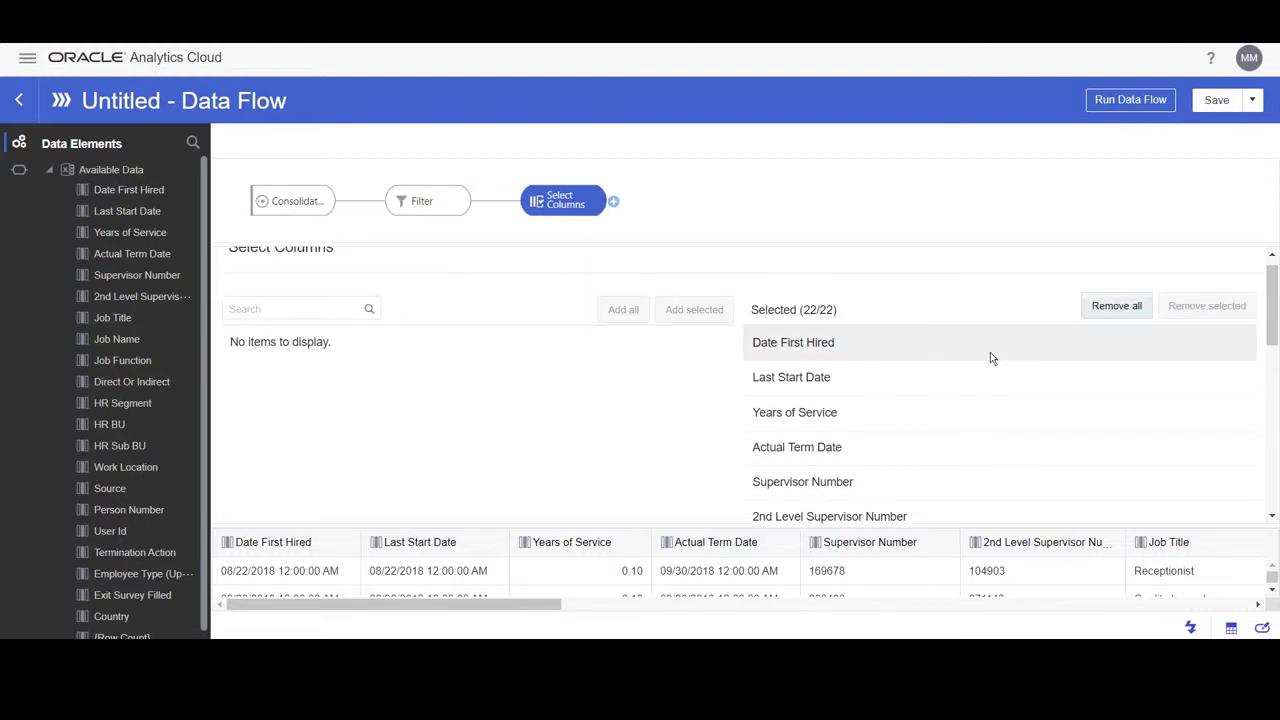
Remove Years of Service, Actual Term Date, Person Number, User Id, Exit Survey Filled and {Row Count} from the selected columns
{"action": "left_click", "coordinate": [905, 407]}
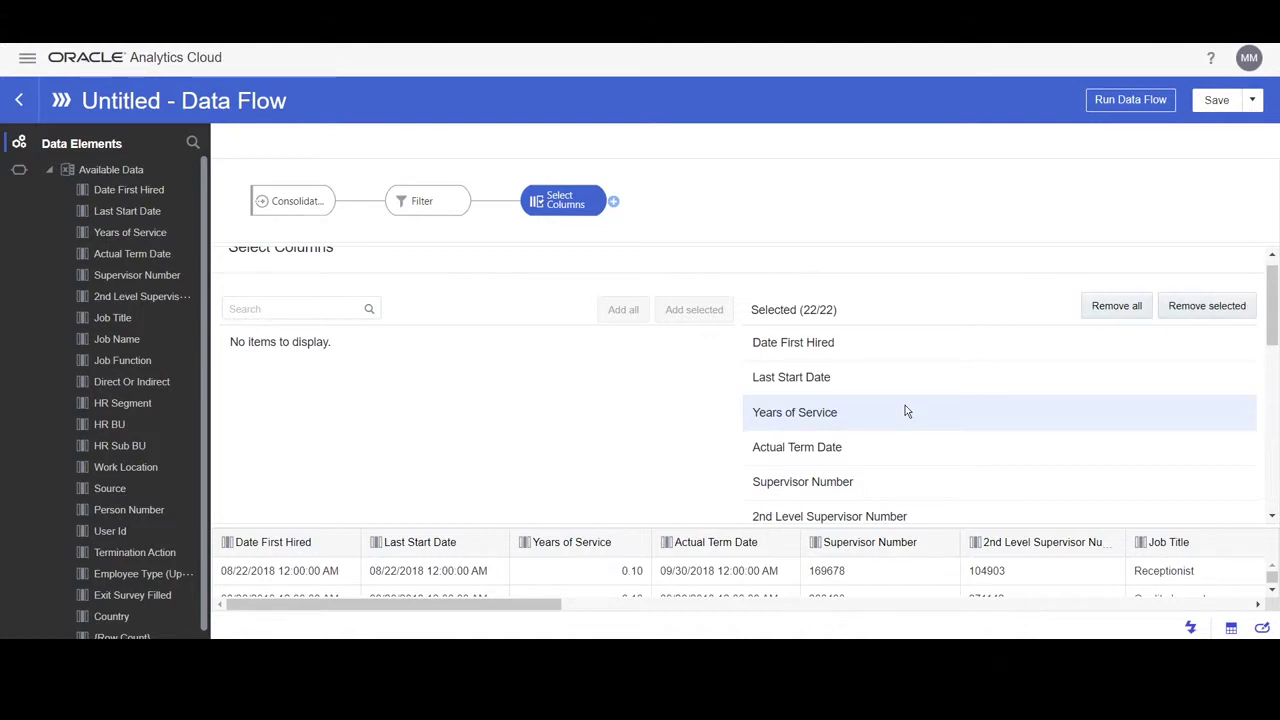
{"action": "left_click", "coordinate": [894, 446], "text": "ctrl"}
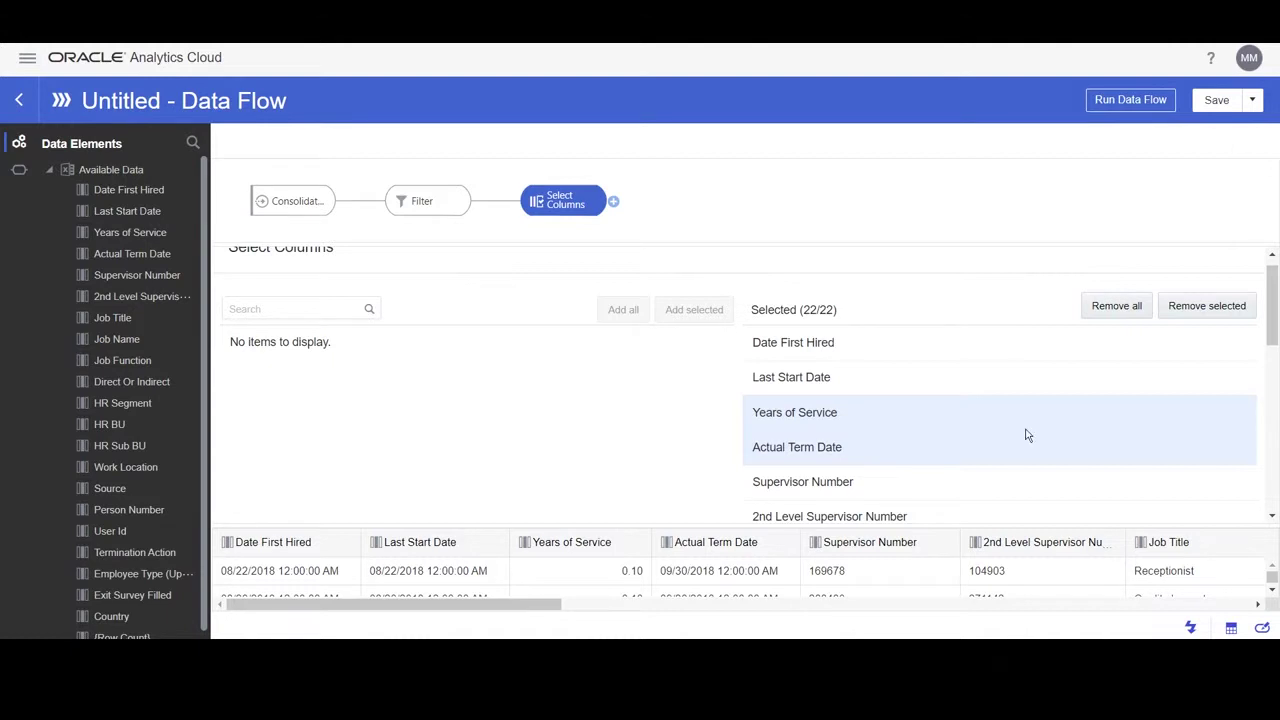
{"action": "left_click_drag", "start_coordinate": [1272, 308], "coordinate": [1273, 393]}
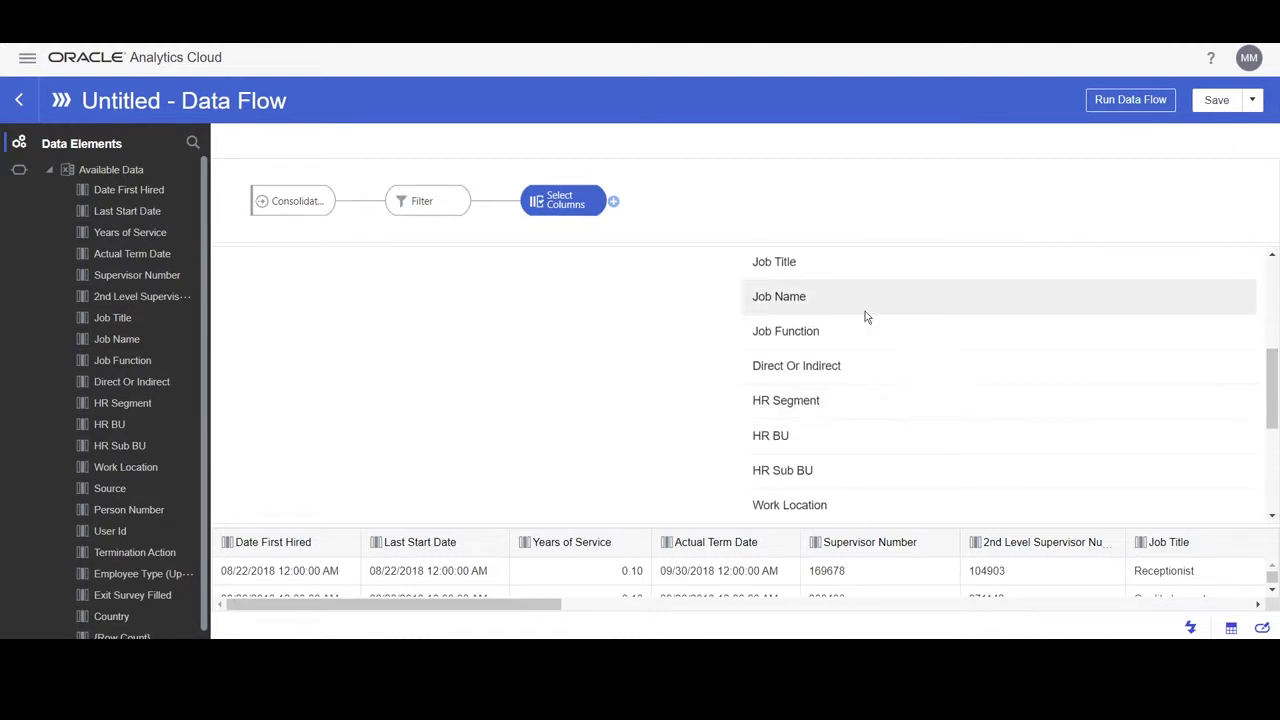
{"action": "left_click_drag", "start_coordinate": [1276, 368], "coordinate": [1276, 390]}
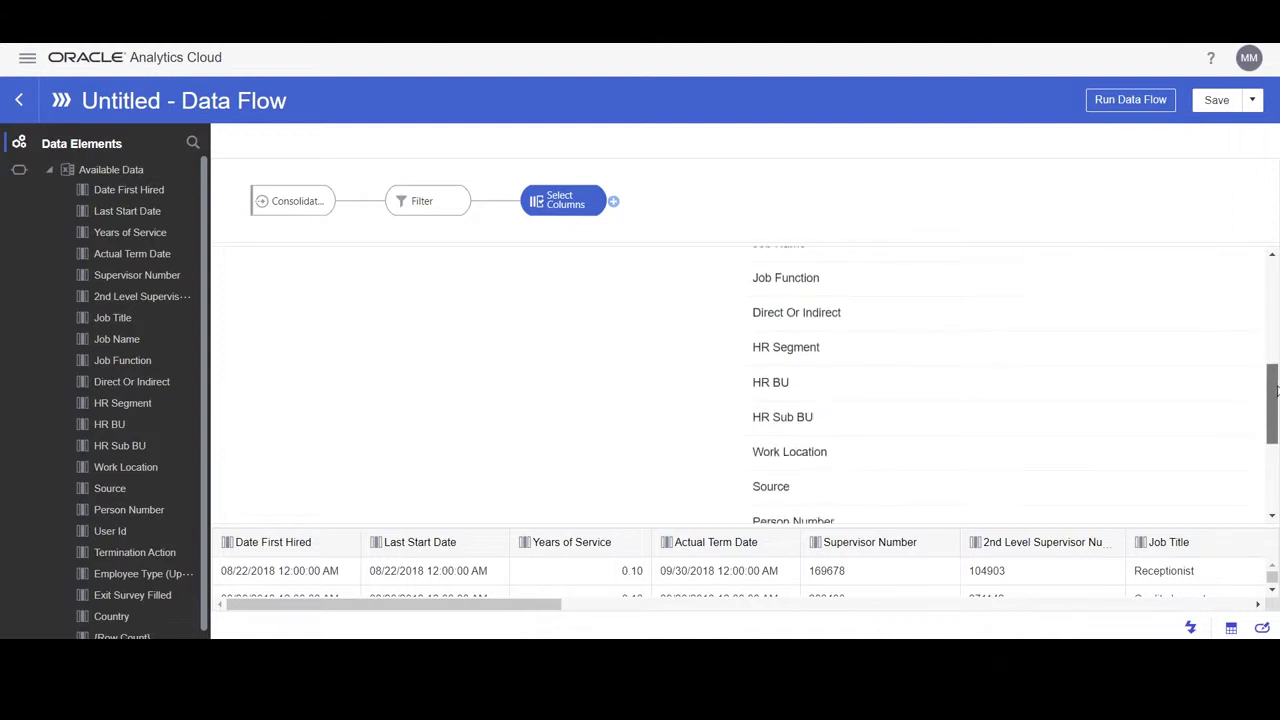
{"action": "scroll", "coordinate": [887, 390], "scroll_direction": "down", "scroll_amount": 2}
{"action": "left_click", "coordinate": [887, 390]}
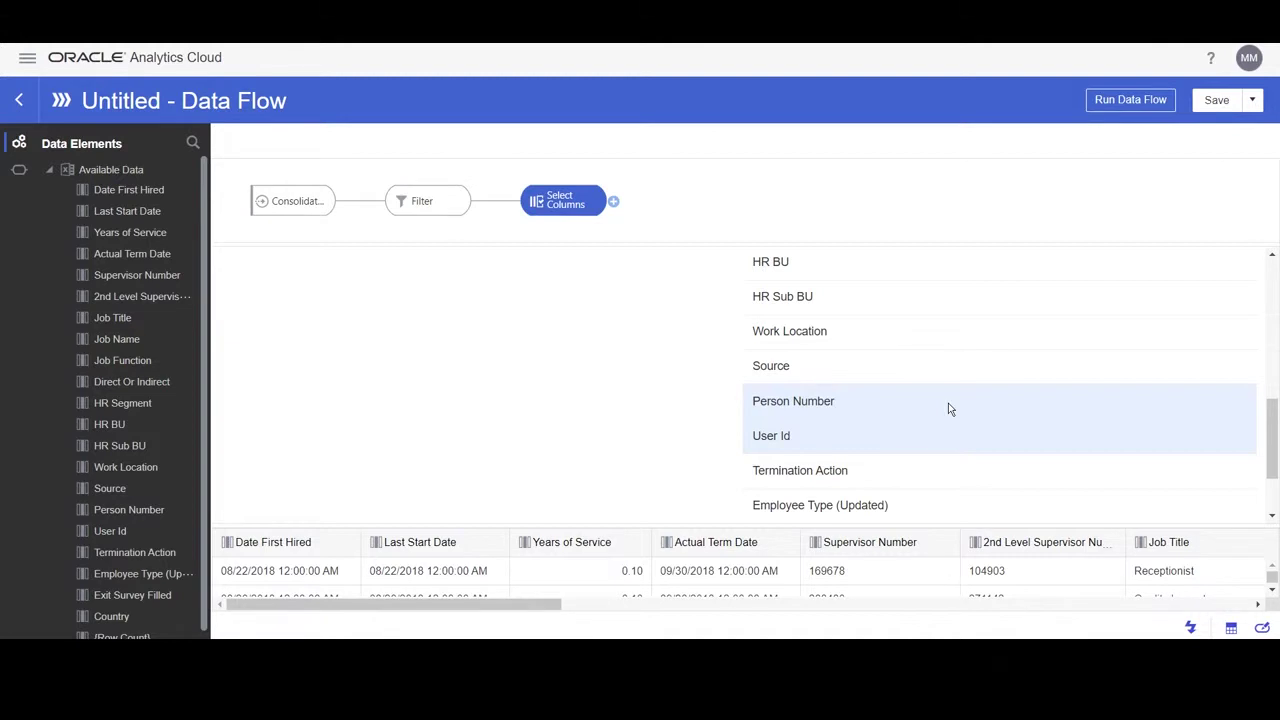
{"action": "left_click_drag", "start_coordinate": [1275, 438], "coordinate": [1275, 425]}
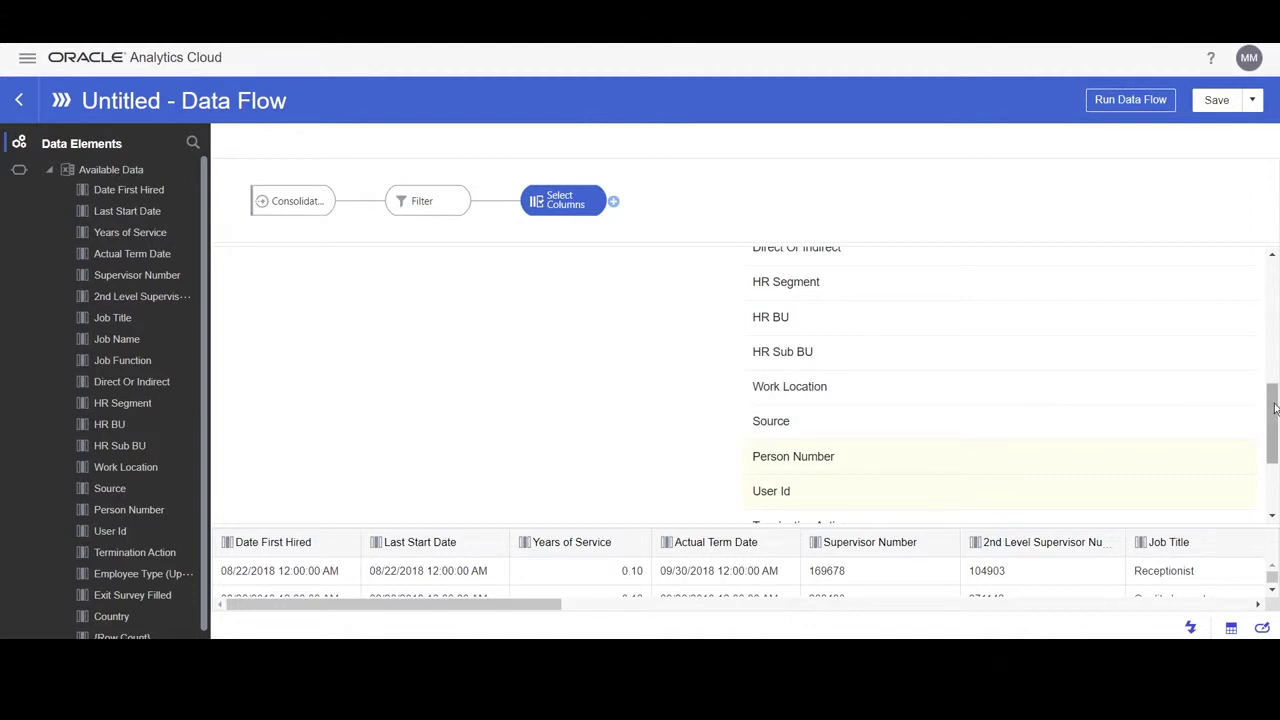
{"action": "left_click_drag", "start_coordinate": [1275, 408], "coordinate": [1275, 454]}
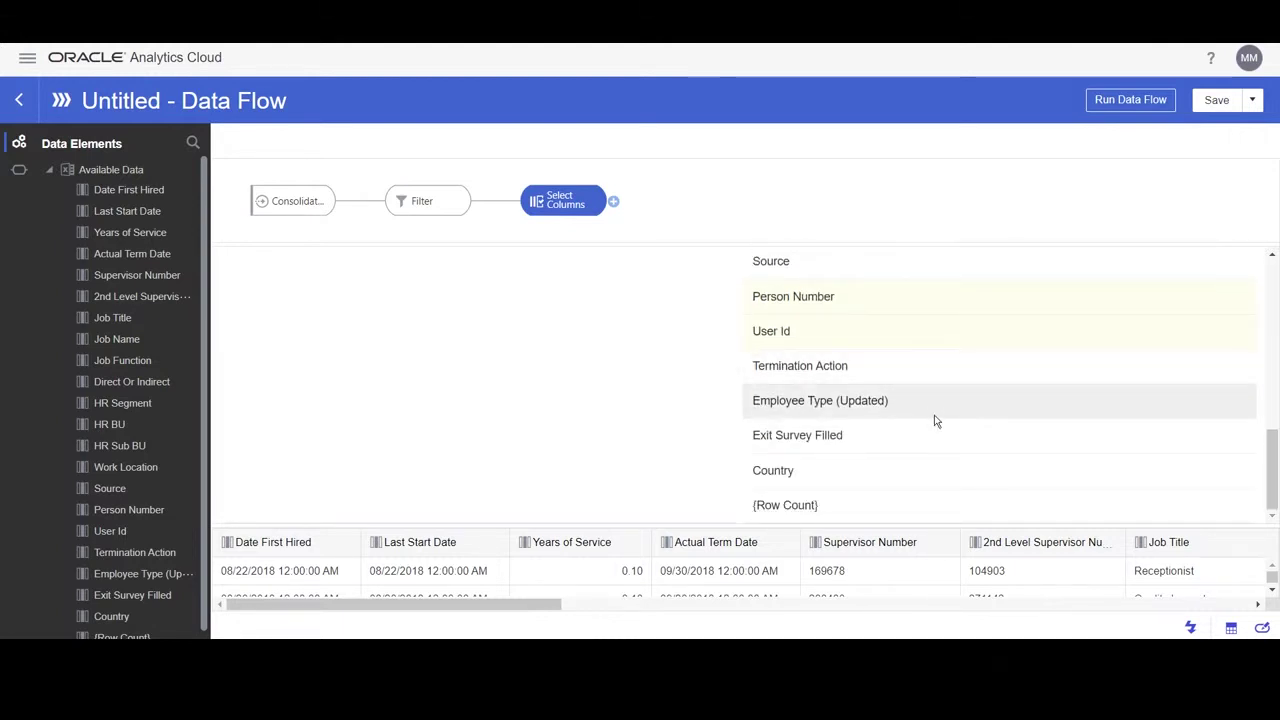
{"action": "left_click", "coordinate": [925, 496], "text": "ctrl"}
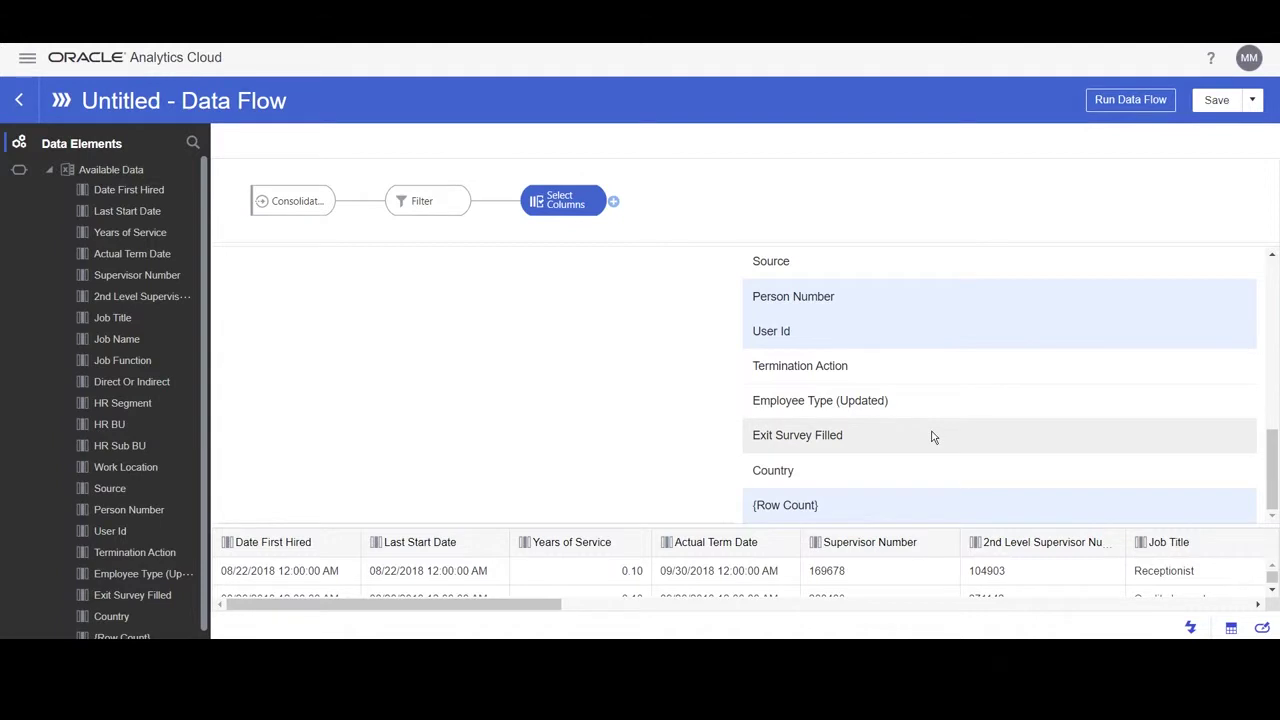
{"action": "left_click", "coordinate": [932, 437], "text": "ctrl"}
{"action": "mouse_move", "coordinate": [1275, 488]}
{"action": "left_mouse_down"}
{"action": "mouse_move", "coordinate": [1275, 465]}
{"action": "mouse_move", "coordinate": [1275, 482]}
{"action": "left_mouse_up"}
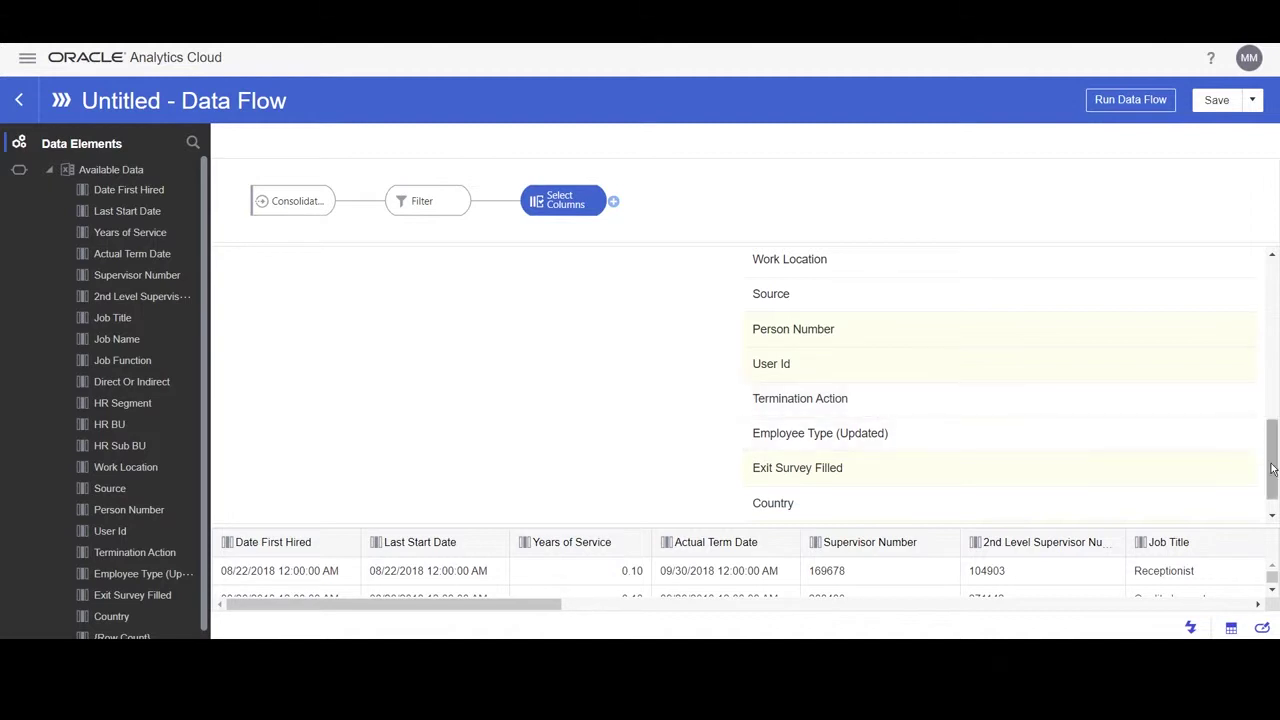
{"action": "left_click_drag", "start_coordinate": [1270, 435], "coordinate": [1273, 293]}
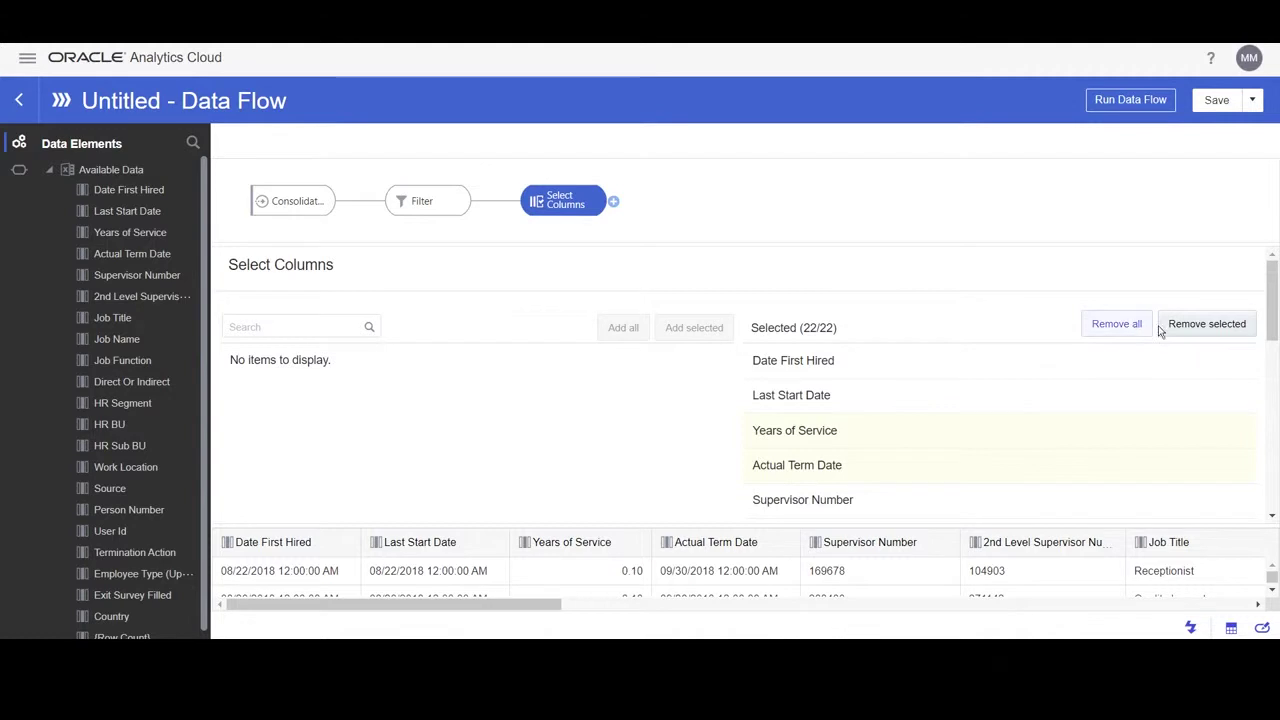
{"action": "left_click", "coordinate": [1190, 325]}
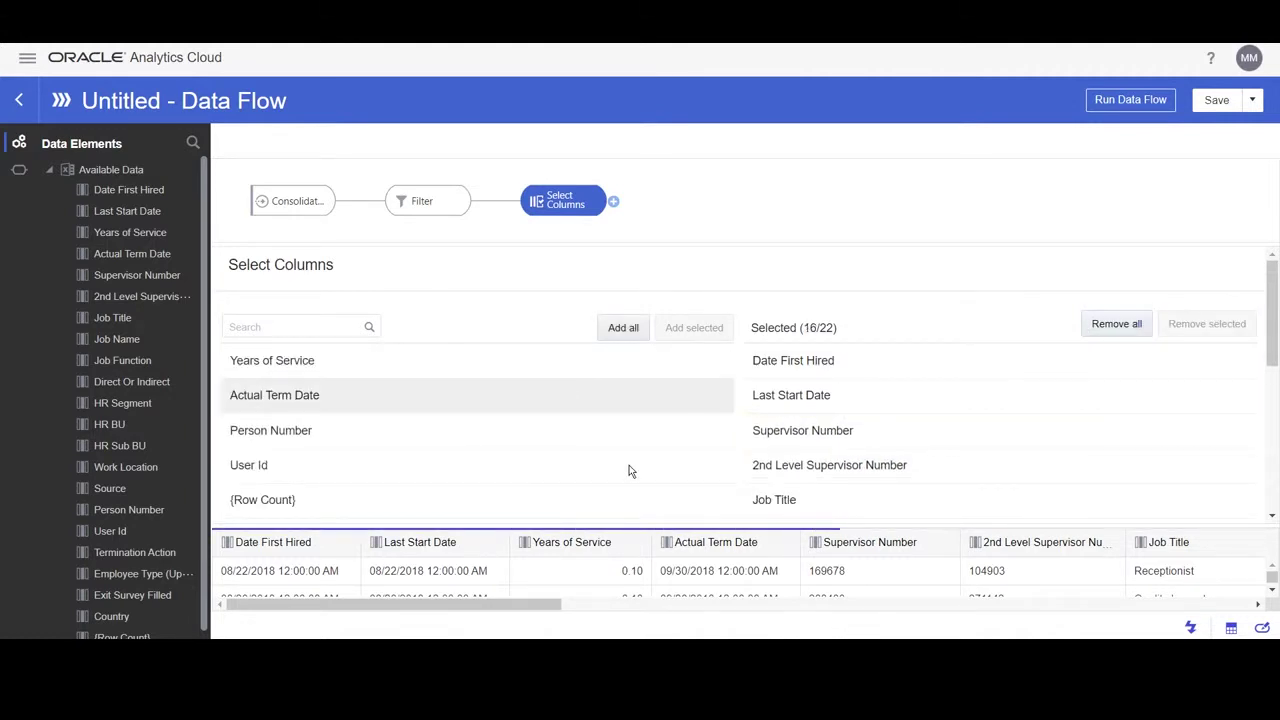
{"action": "scroll", "coordinate": [1275, 314], "scroll_direction": "down", "scroll_amount": 1}
{"action": "scroll", "coordinate": [1275, 314], "scroll_direction": "up", "scroll_amount": 1}
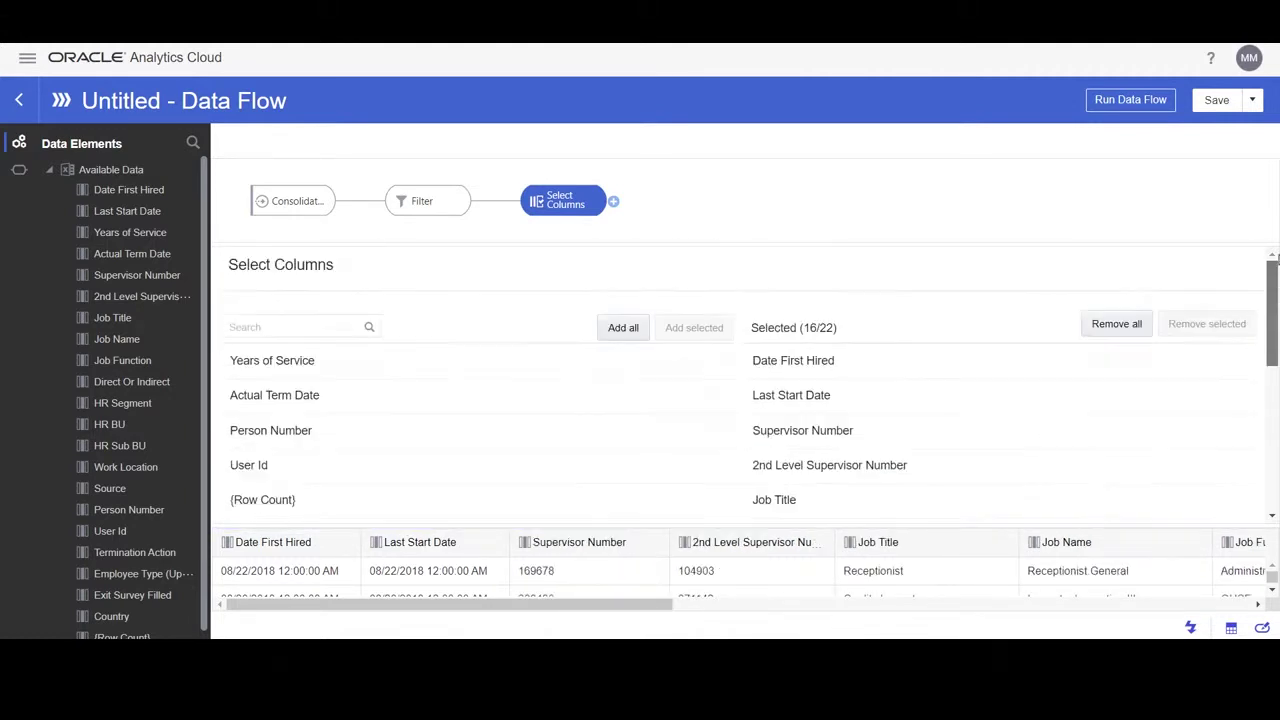
Add a Train Binary Classifier step after Select Columns, using the Naive Bayes for Classification script
{"action": "left_click", "coordinate": [614, 202]}
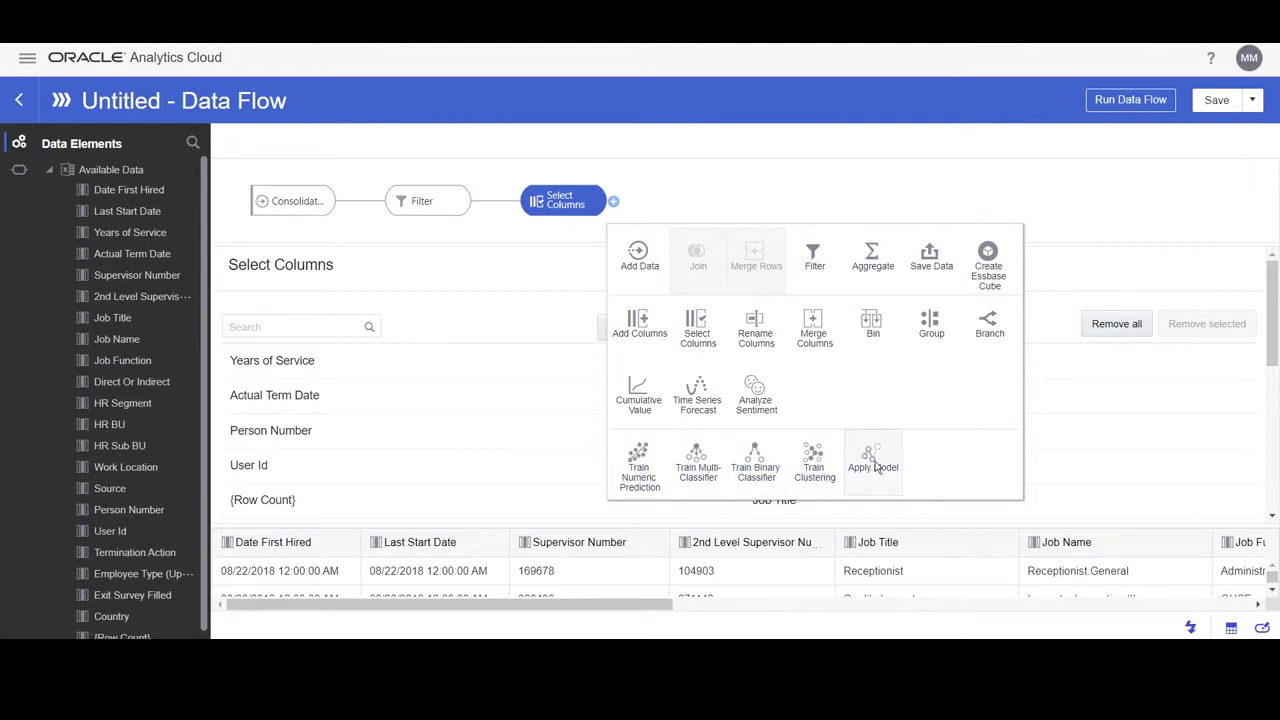
{"action": "left_click", "coordinate": [768, 470]}
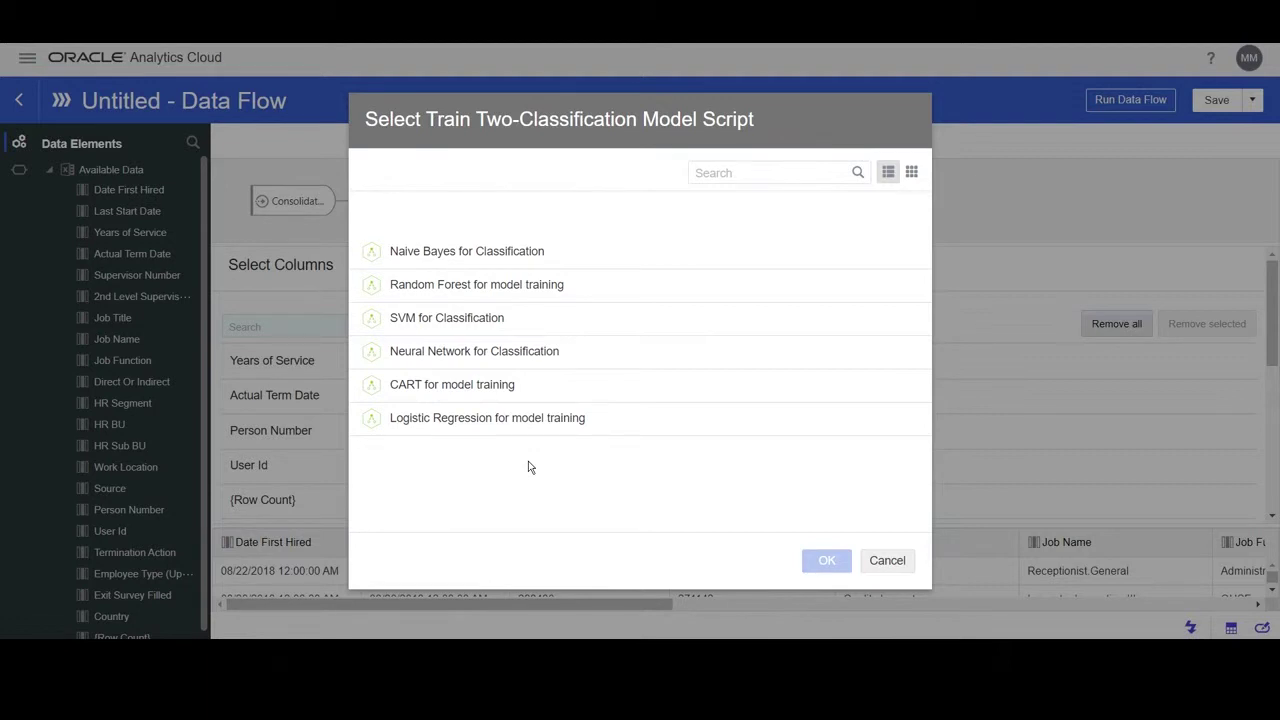
{"action": "left_click", "coordinate": [513, 252]}
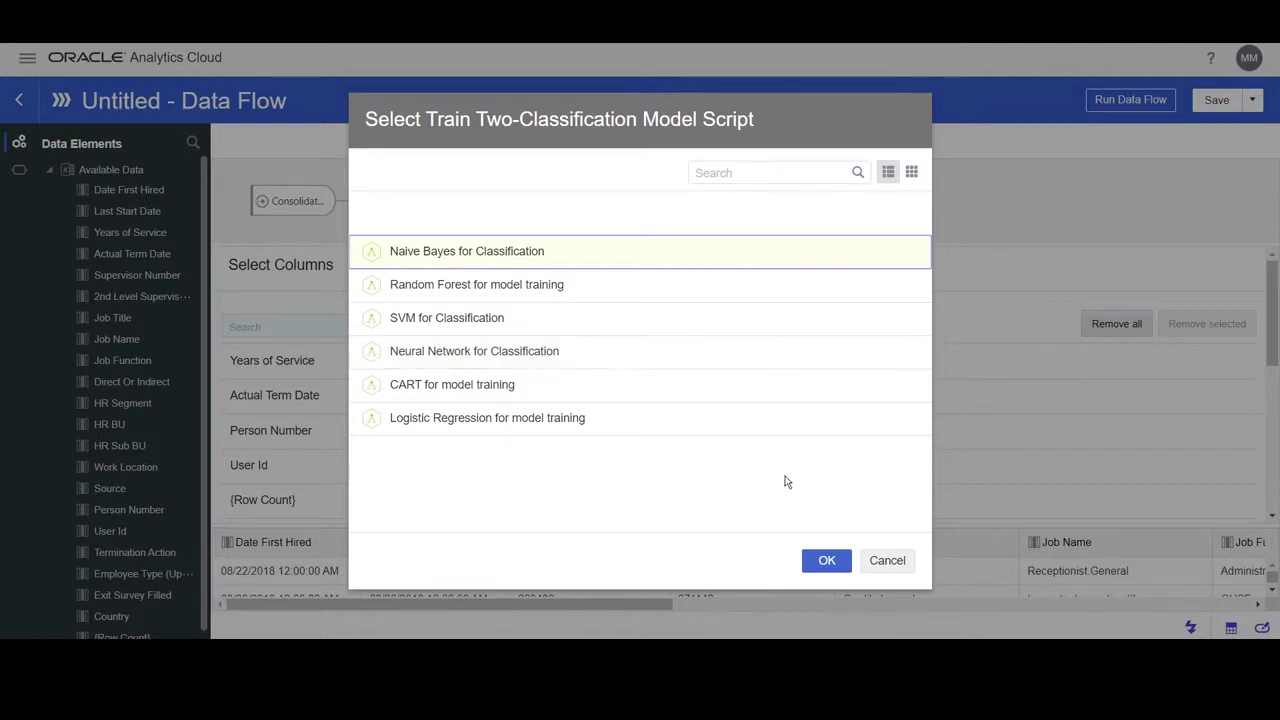
{"action": "left_click", "coordinate": [826, 562]}
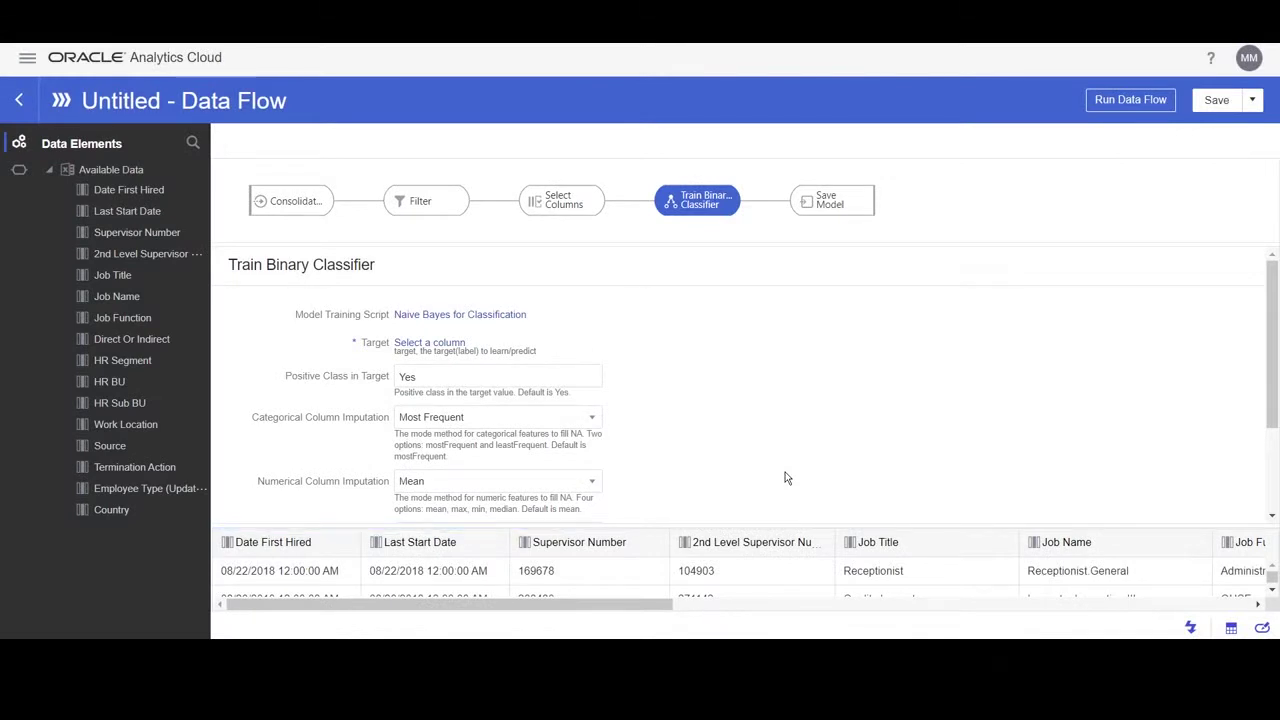
Set the binary classifier's target column to Termination Action
{"action": "left_click", "coordinate": [697, 210]}
{"action": "left_click", "coordinate": [433, 344]}
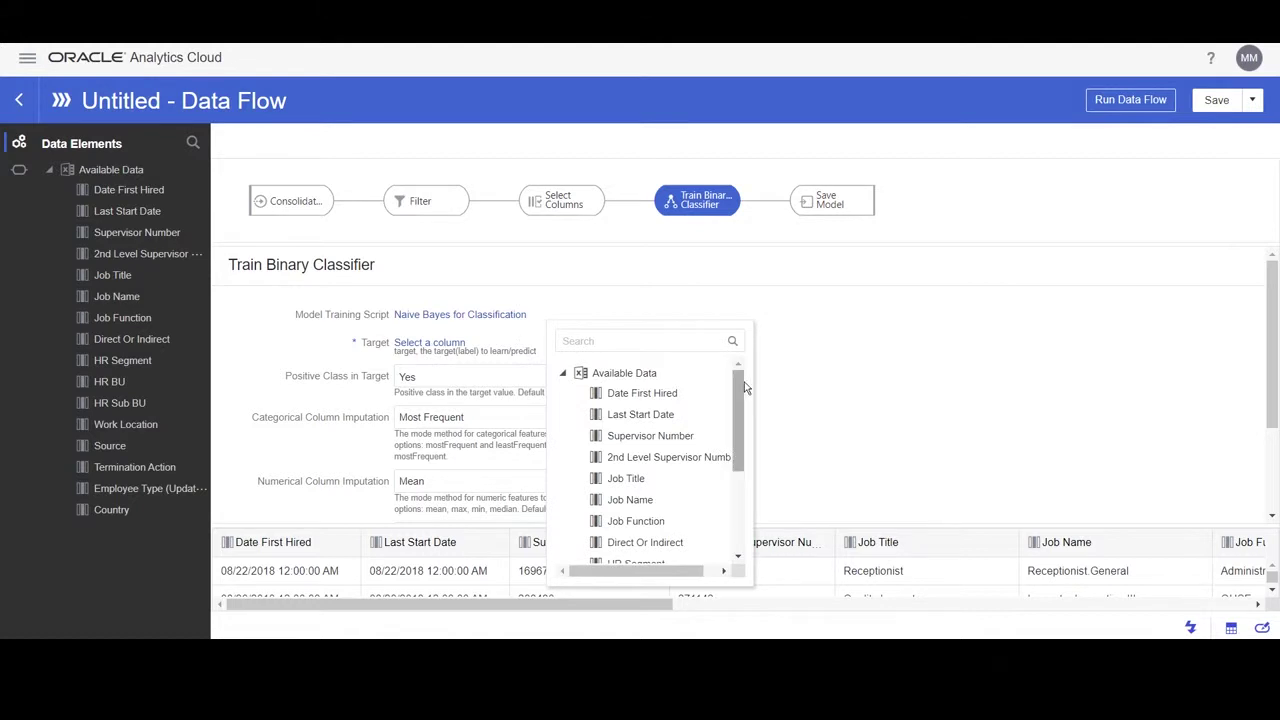
{"action": "left_click_drag", "start_coordinate": [743, 391], "coordinate": [740, 473]}
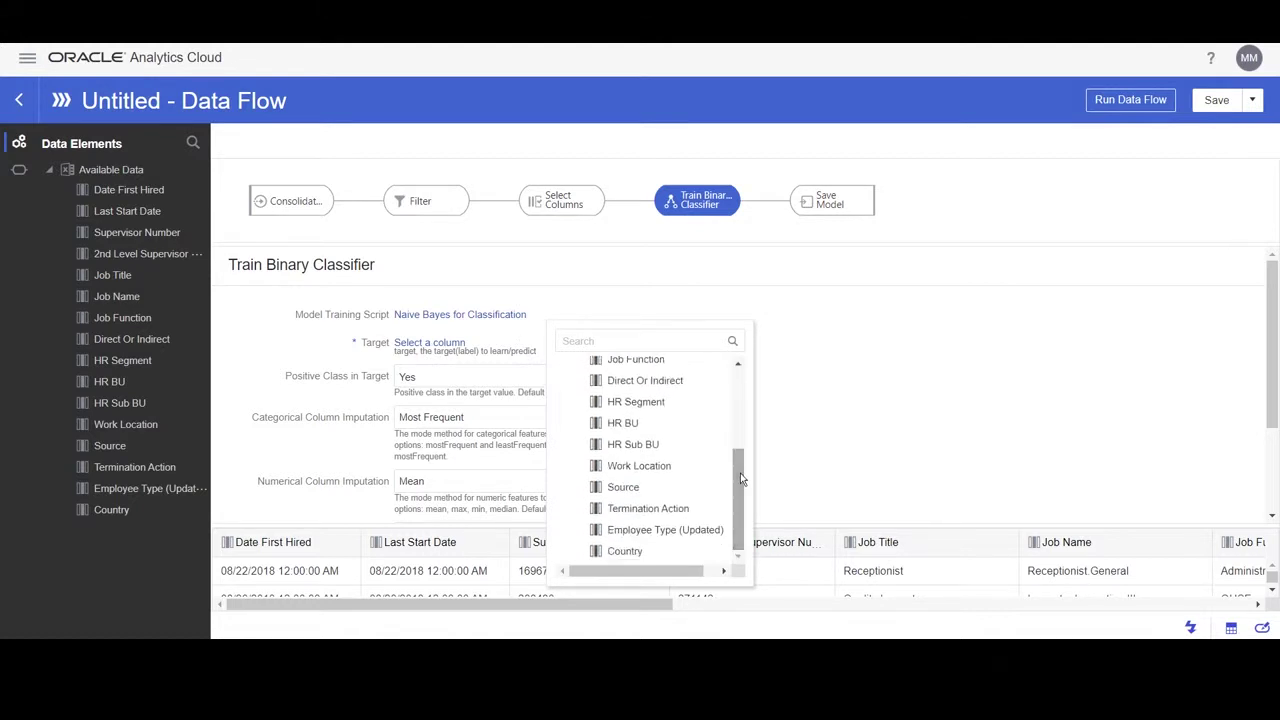
{"action": "left_click", "coordinate": [643, 518]}
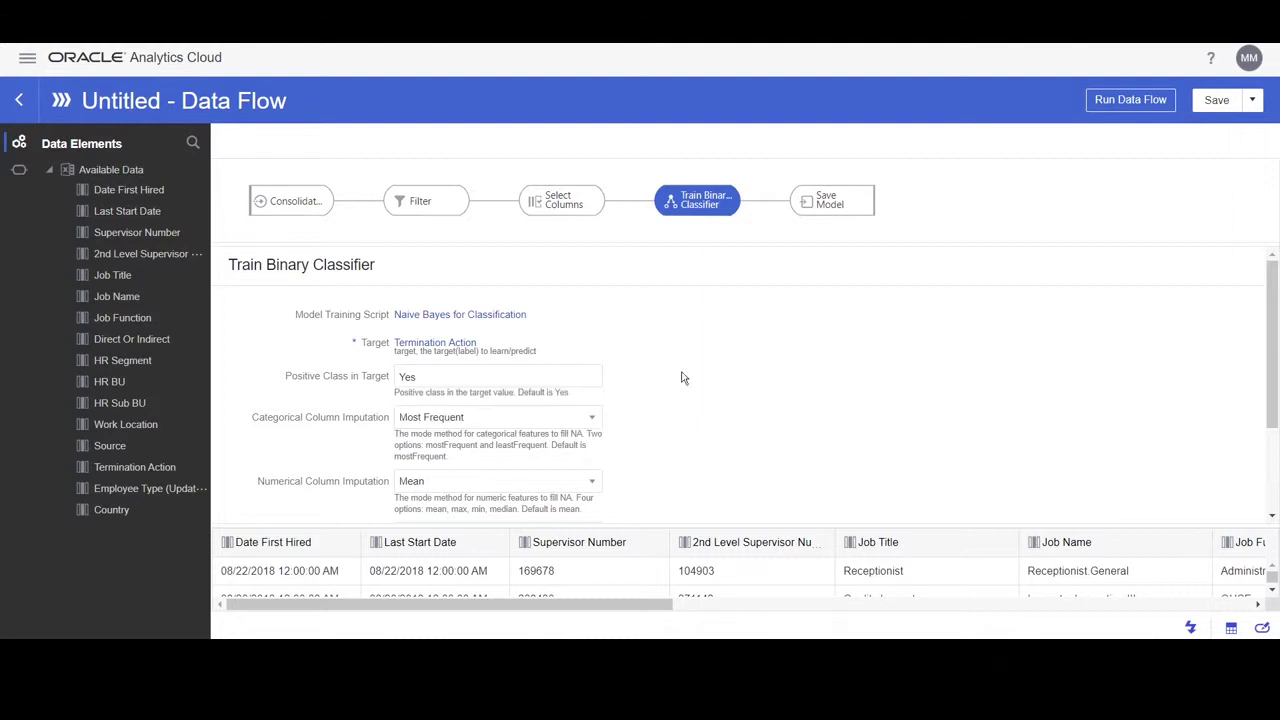
Check the Termination Action values in the data preview and set Positive Class in Target to Voluntary
{"action": "left_click_drag", "start_coordinate": [432, 383], "coordinate": [404, 378]}
{"action": "left_click", "coordinate": [449, 378]}
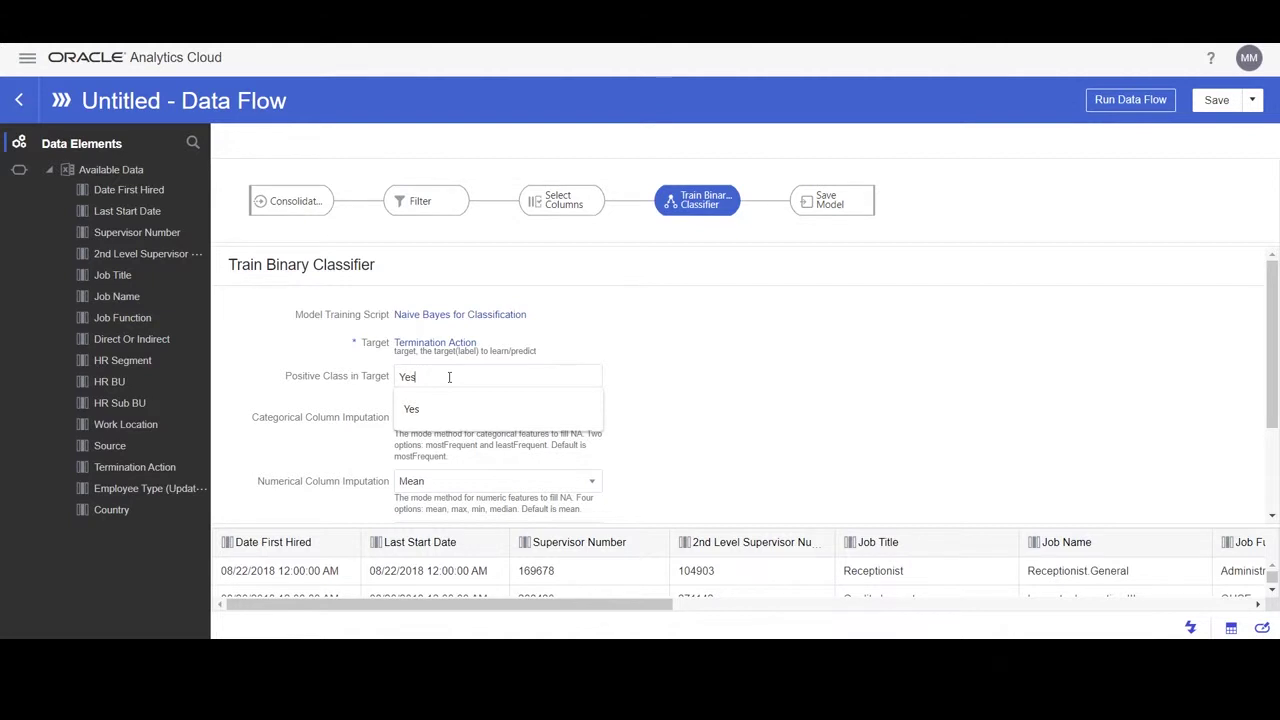
{"action": "left_click", "coordinate": [752, 407]}
{"action": "left_click_drag", "start_coordinate": [614, 606], "coordinate": [1196, 610]}
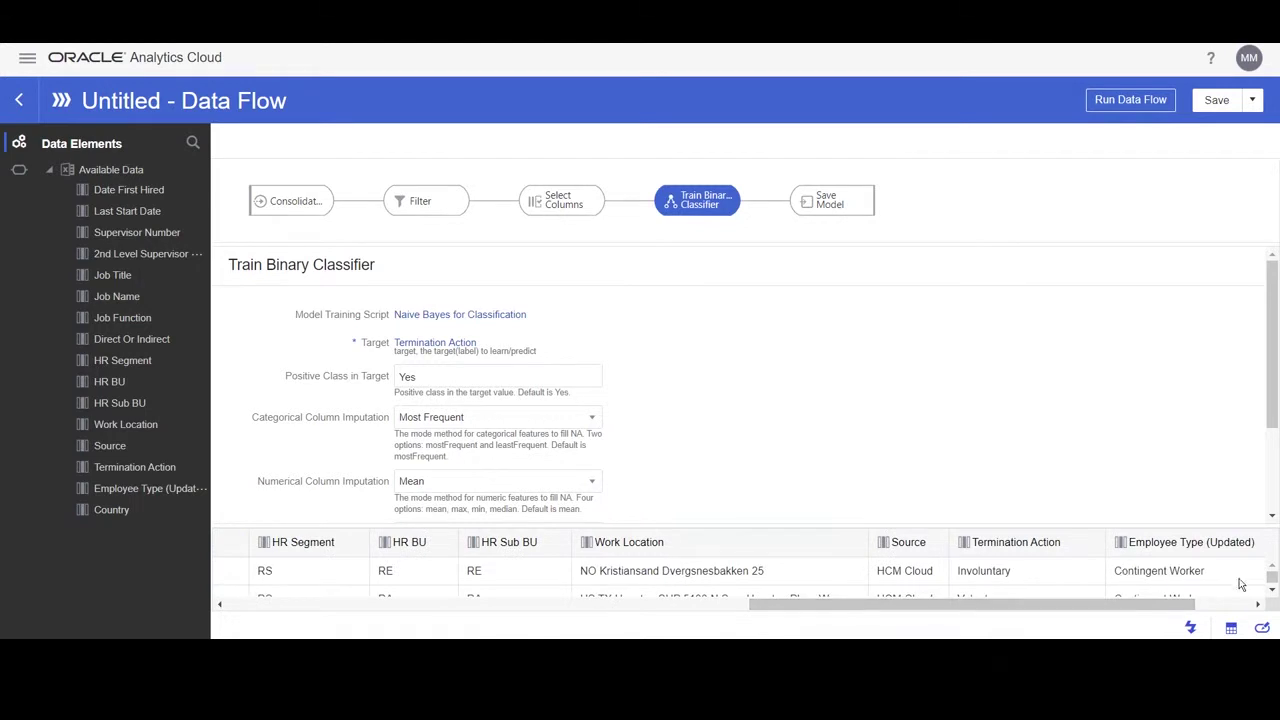
{"action": "left_click", "coordinate": [1271, 590]}
{"action": "scroll", "coordinate": [1271, 590], "scroll_direction": "down", "scroll_amount": 2}
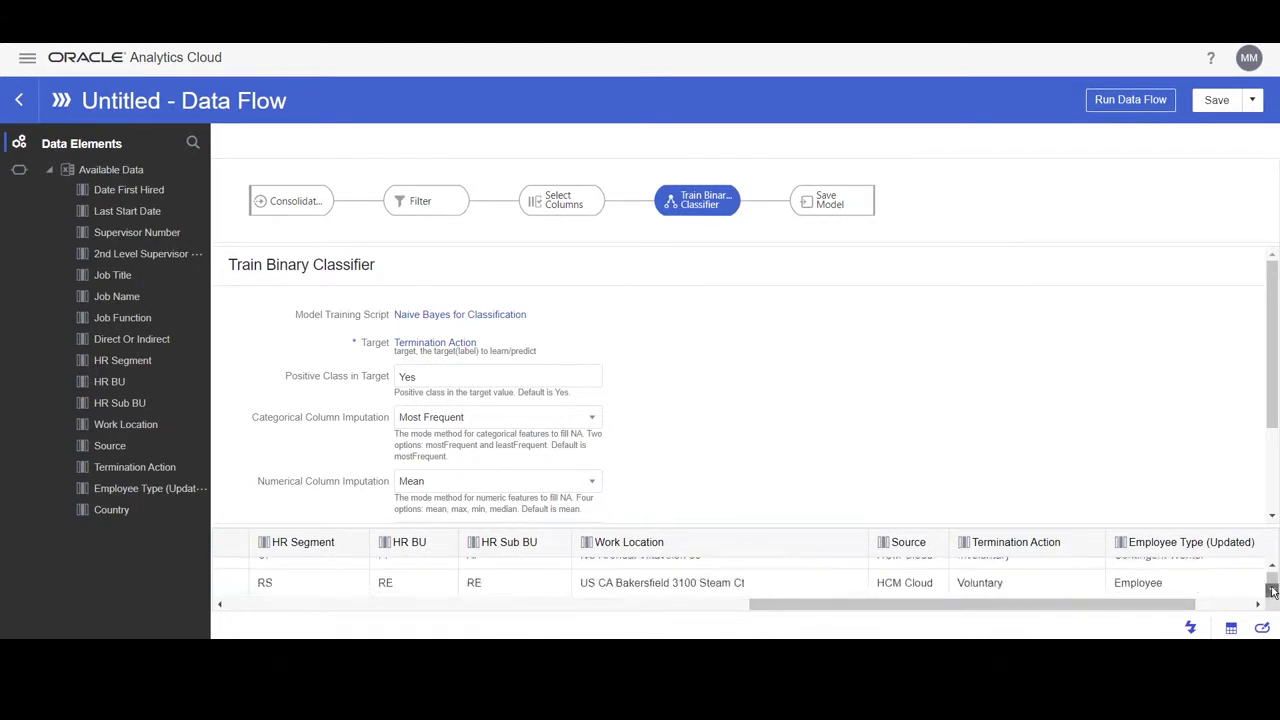
{"action": "scroll", "coordinate": [1274, 575], "scroll_direction": "down", "scroll_amount": 1}
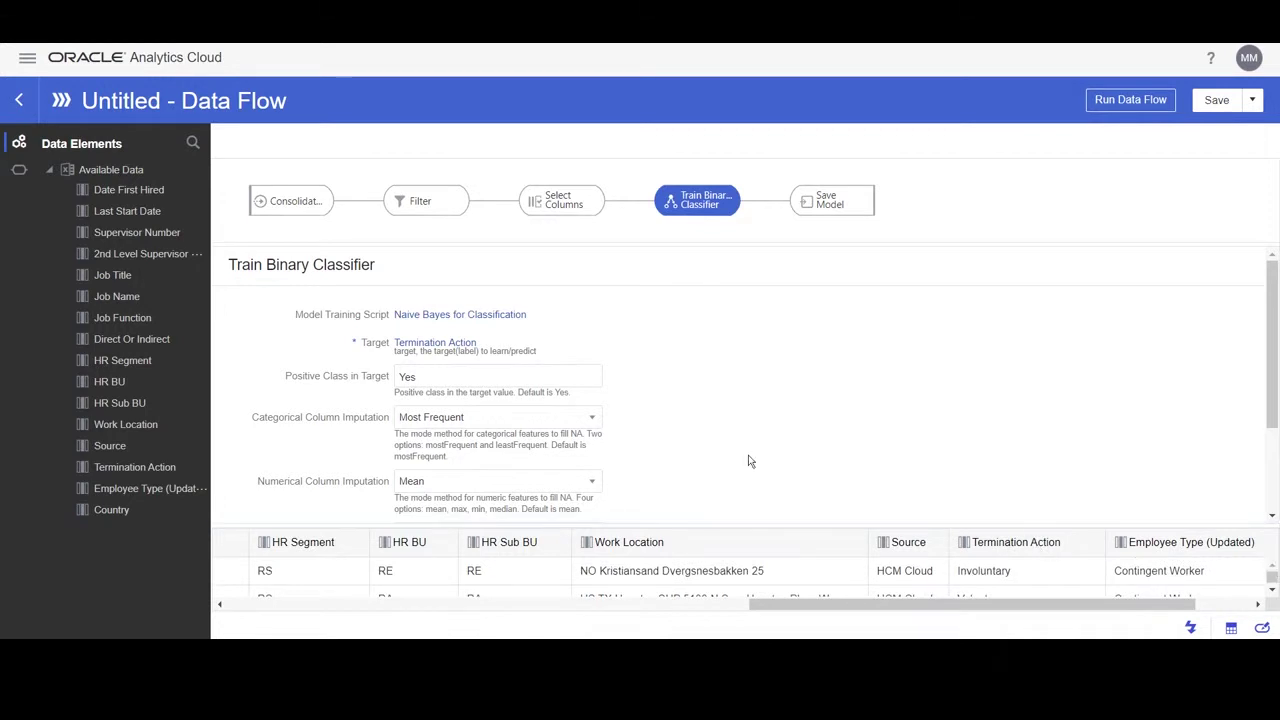
{"action": "left_click", "coordinate": [488, 372]}
{"action": "type", "text": "Voluntary"}
Review the classifier's imputation, encoding, Maximum Null Value Percent and Train Partition Percent settings
{"action": "left_click_drag", "start_coordinate": [1274, 321], "coordinate": [1277, 425]}
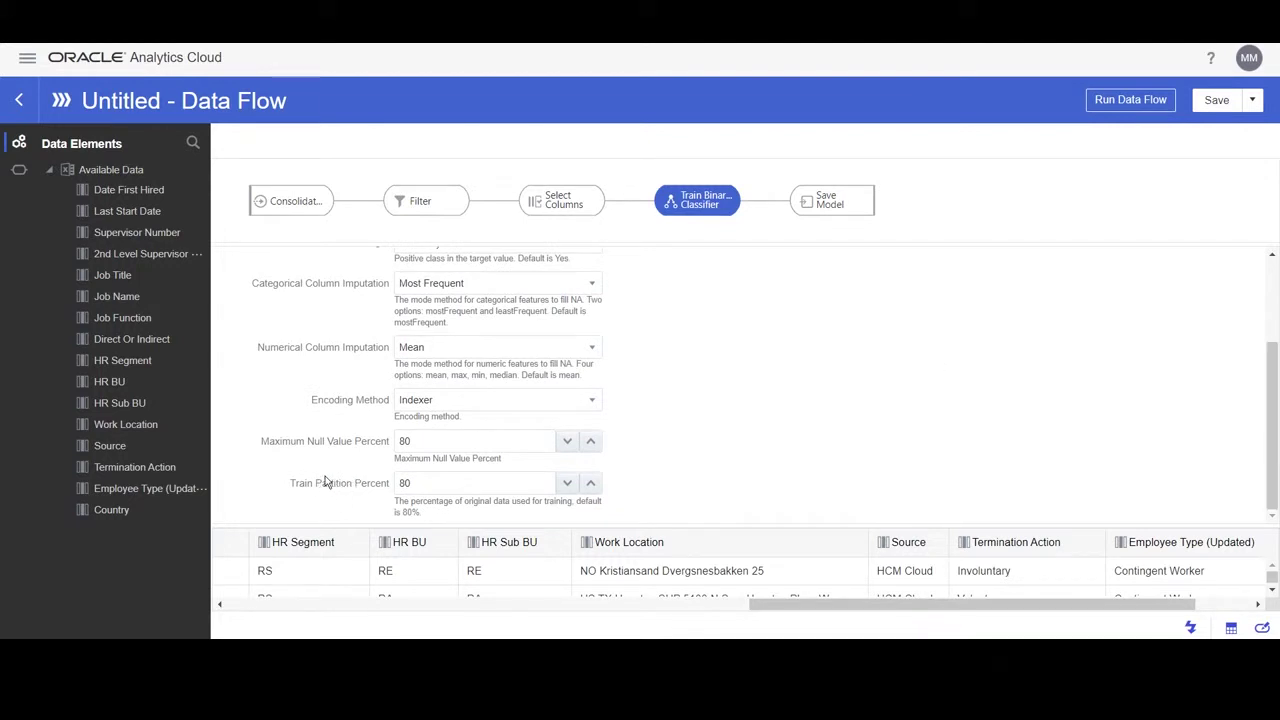
{"action": "left_click", "coordinate": [292, 606]}
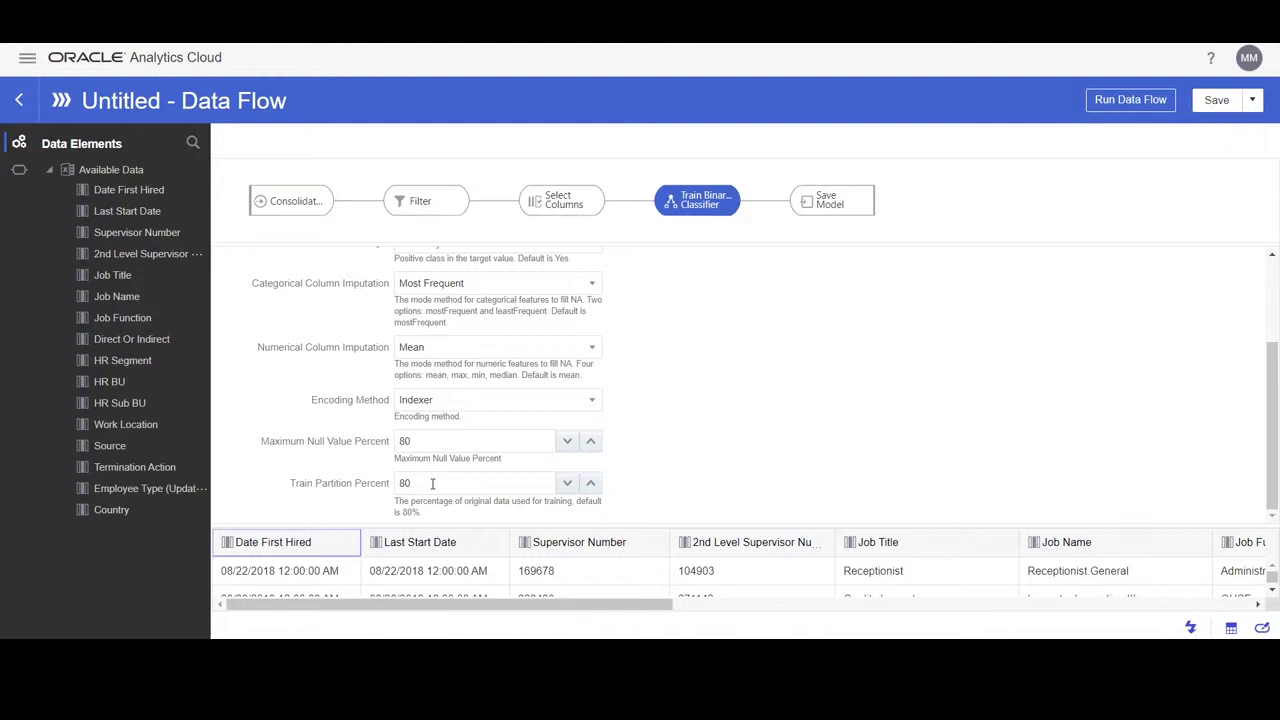
{"action": "left_click", "coordinate": [590, 486]}
{"action": "left_click", "coordinate": [571, 487]}
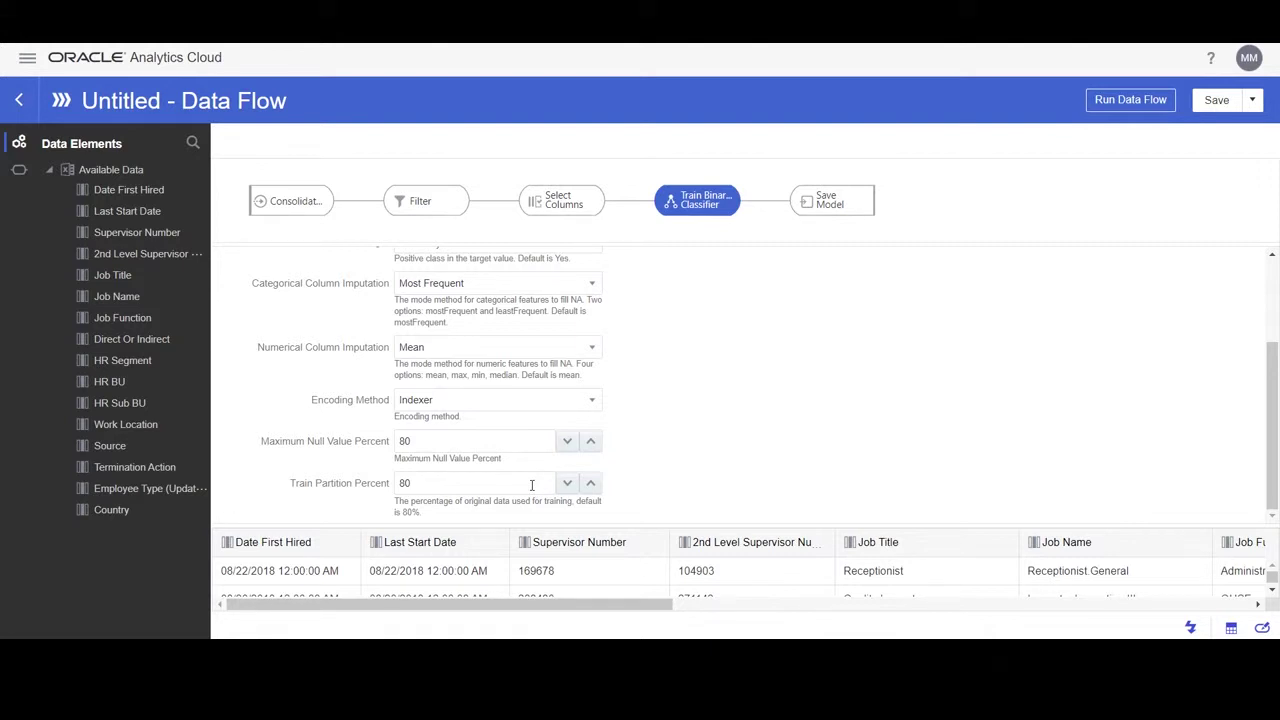
{"action": "left_click", "coordinate": [532, 485]}
{"action": "left_click", "coordinate": [621, 497]}
Name the model in the Save Model step "Predict Term Action 2-15"
{"action": "left_click", "coordinate": [818, 206]}
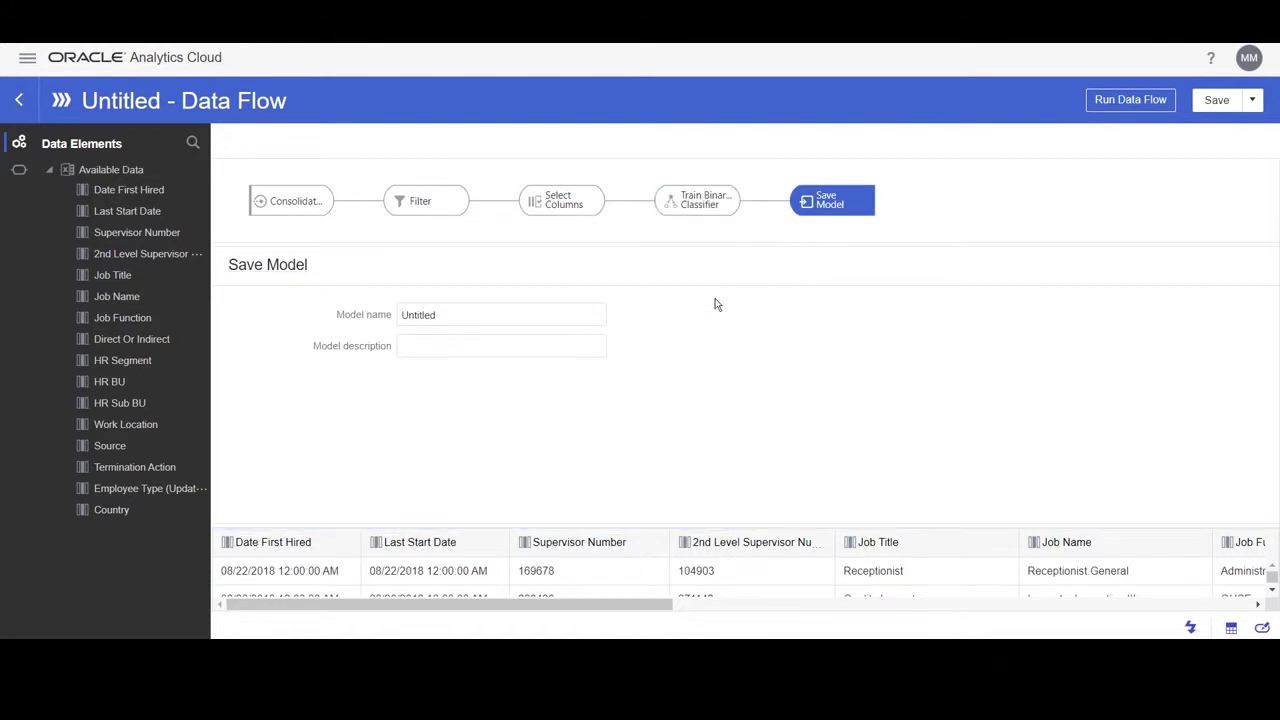
{"action": "left_click", "coordinate": [505, 315]}
{"action": "type", "text": "Predict Term Action 2-15"}
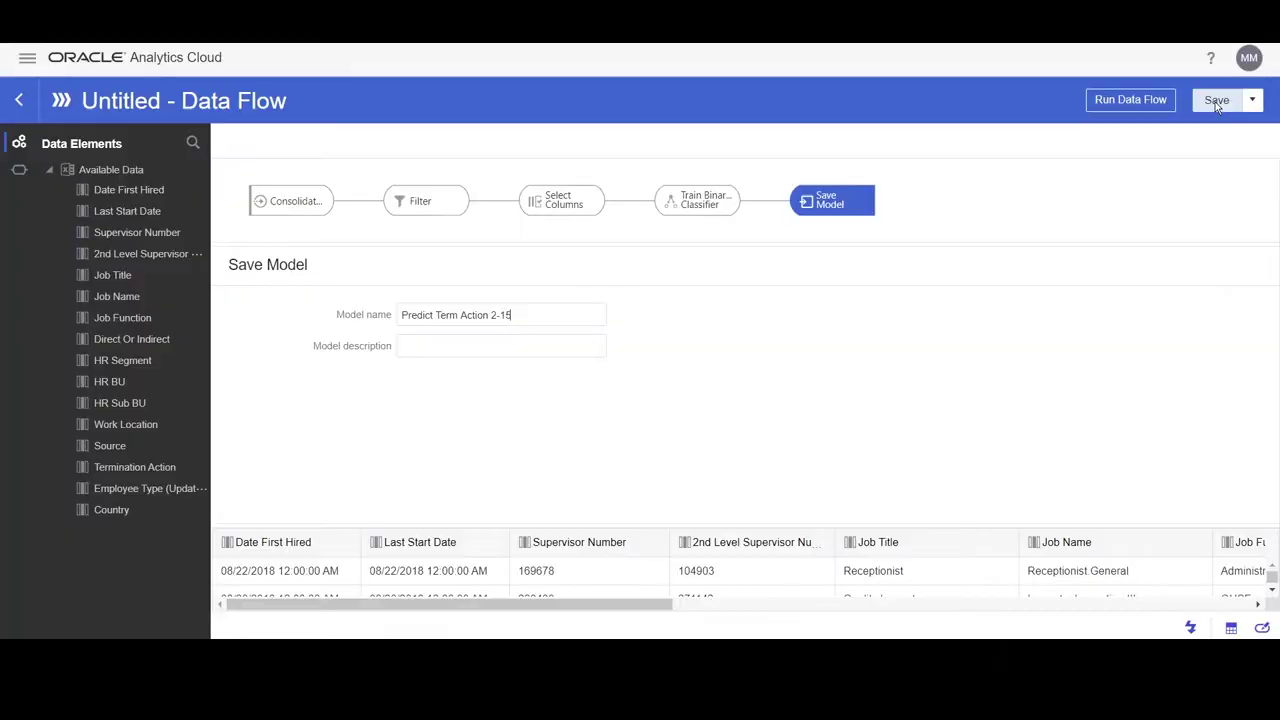
Save the data flow as "Predict Term DF 2-15" and run it
{"action": "left_click", "coordinate": [1217, 105]}
{"action": "double_click", "coordinate": [681, 318]}
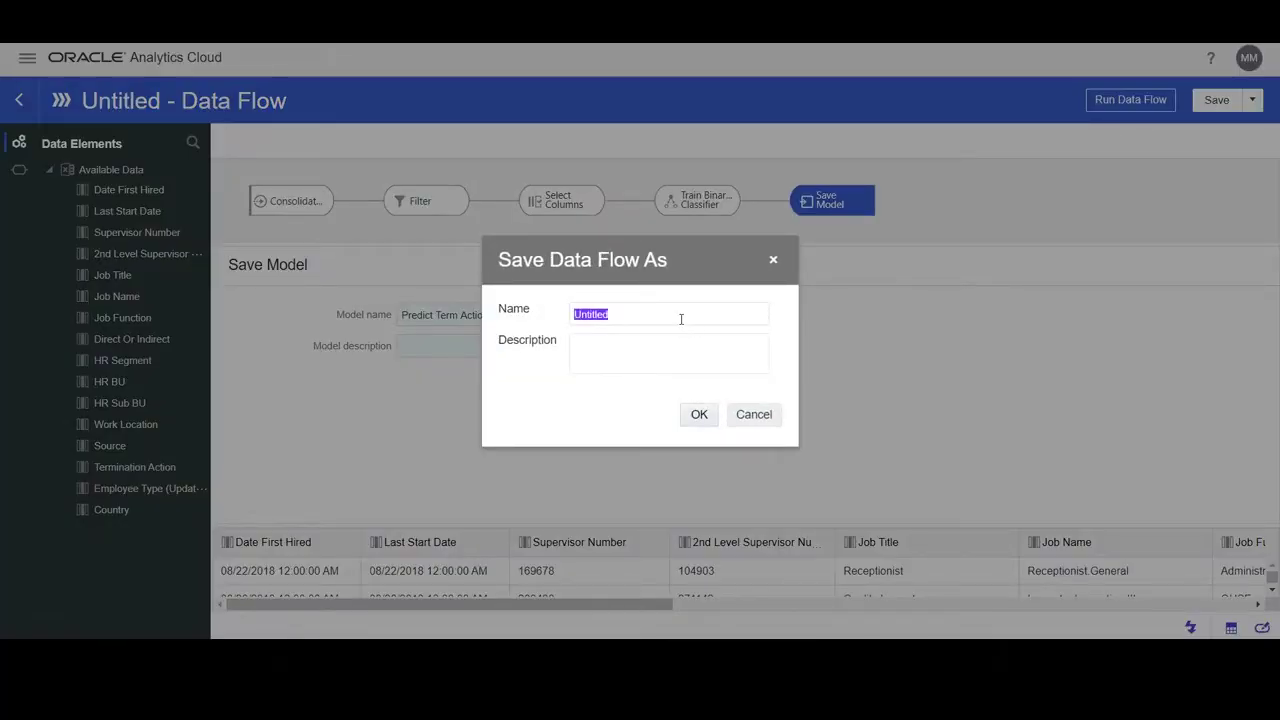
{"action": "type", "text": "Predict Term"}
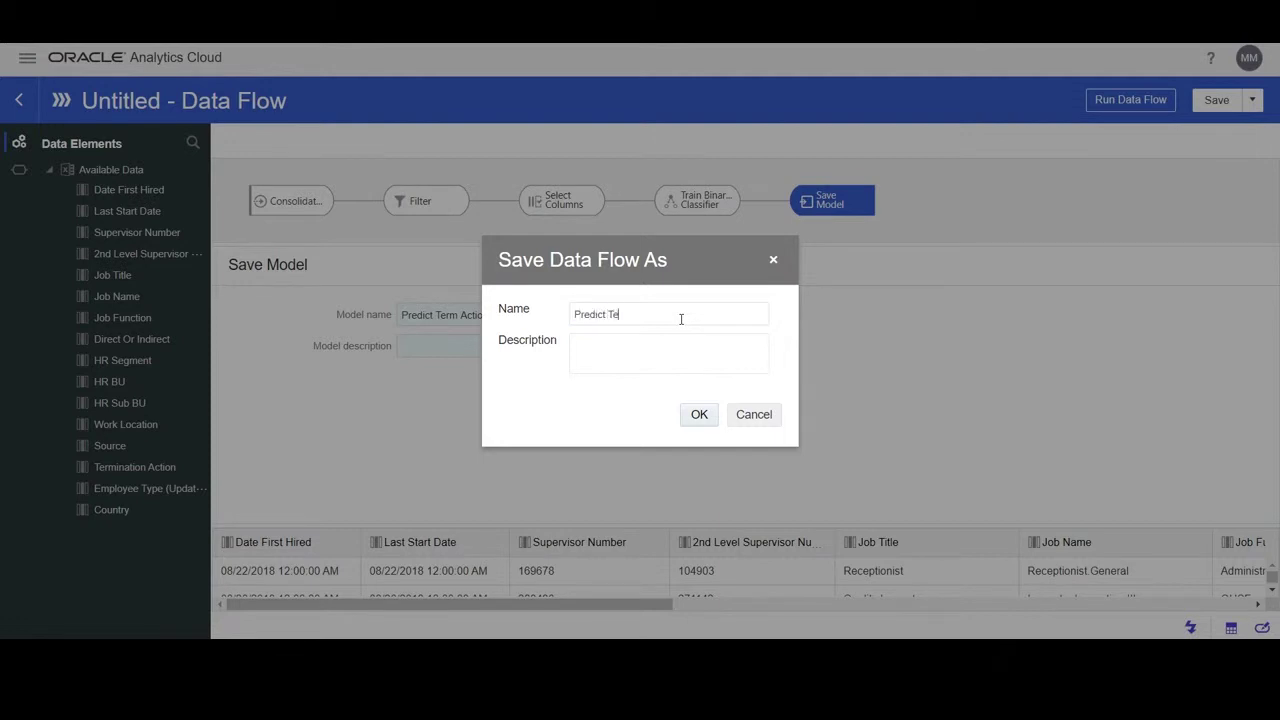
{"action": "type", "text": " DF 2-15"}
{"action": "left_click", "coordinate": [698, 416]}
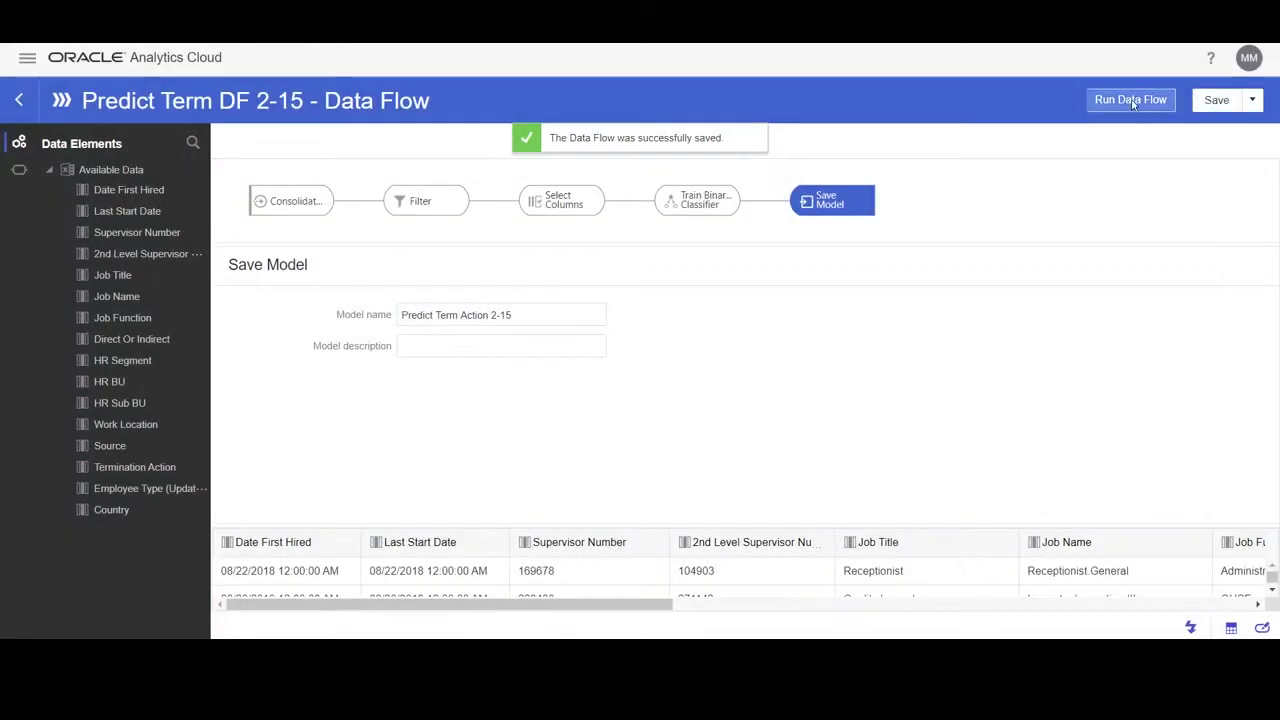
{"action": "left_click", "coordinate": [1130, 100]}
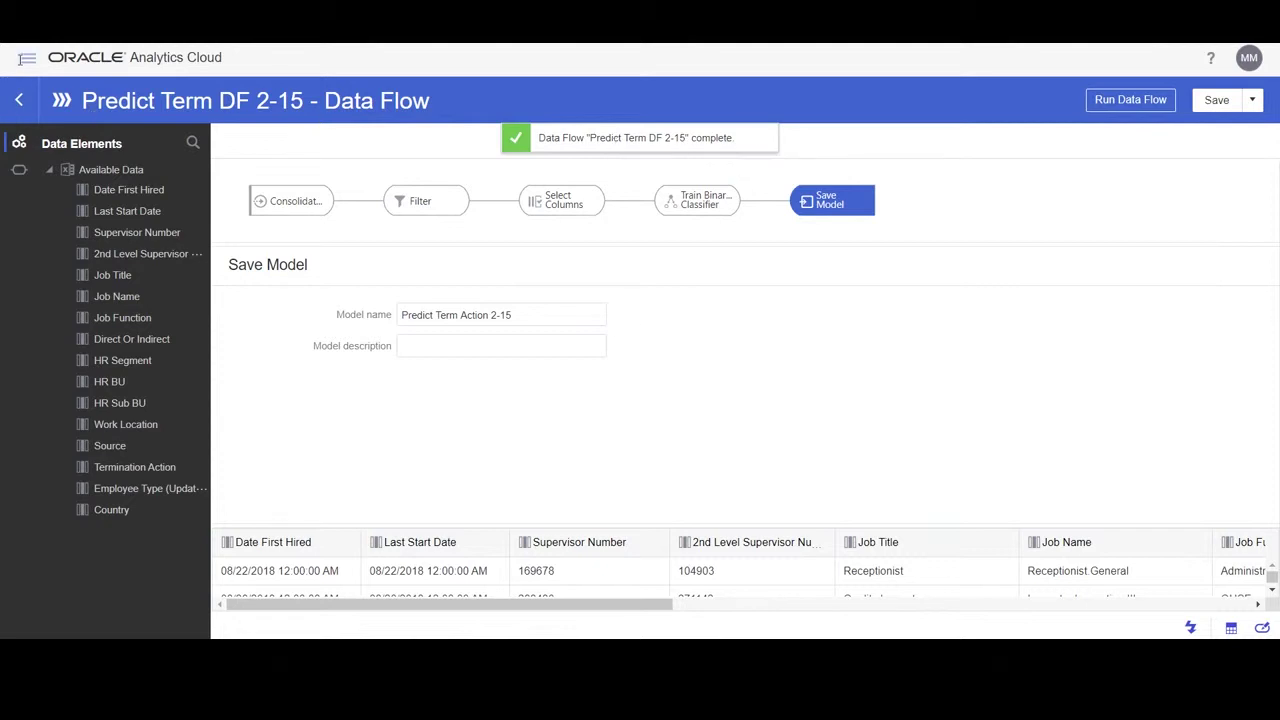
Go to the Machine Learning page and inspect the Predict Term Action 2-15 model's general details
{"action": "left_click", "coordinate": [24, 59]}
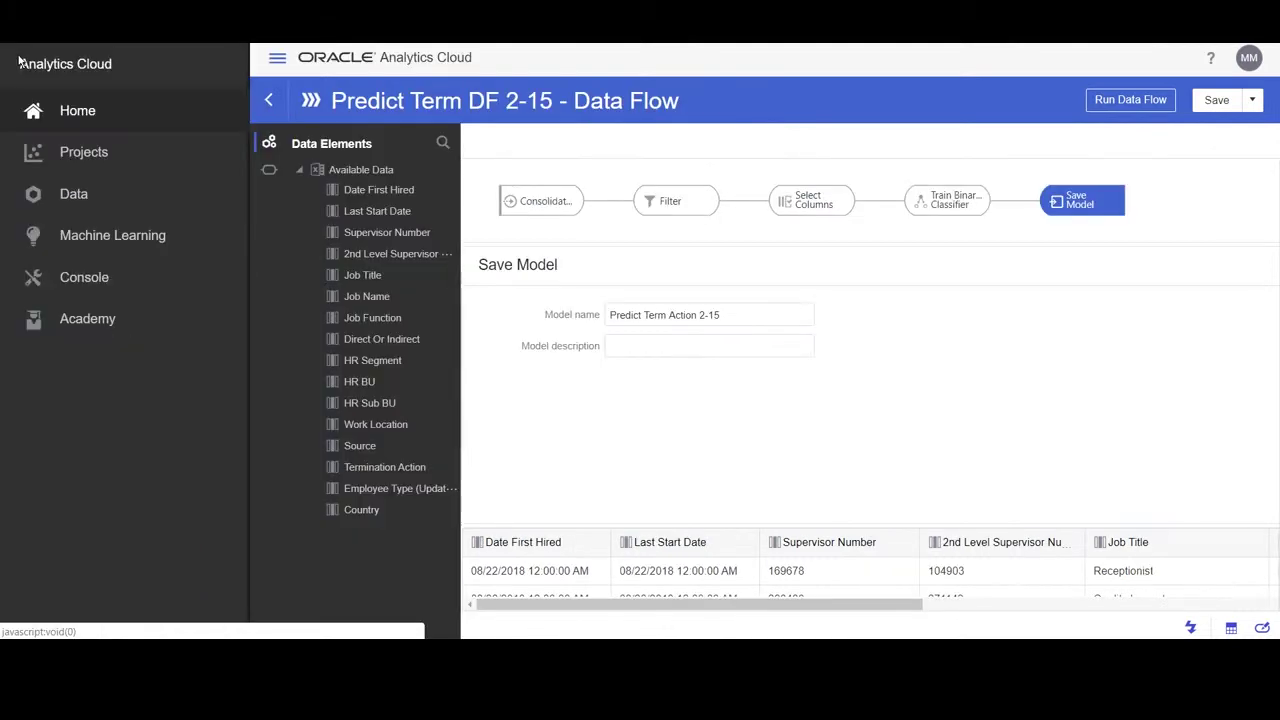
{"action": "left_click", "coordinate": [120, 234]}
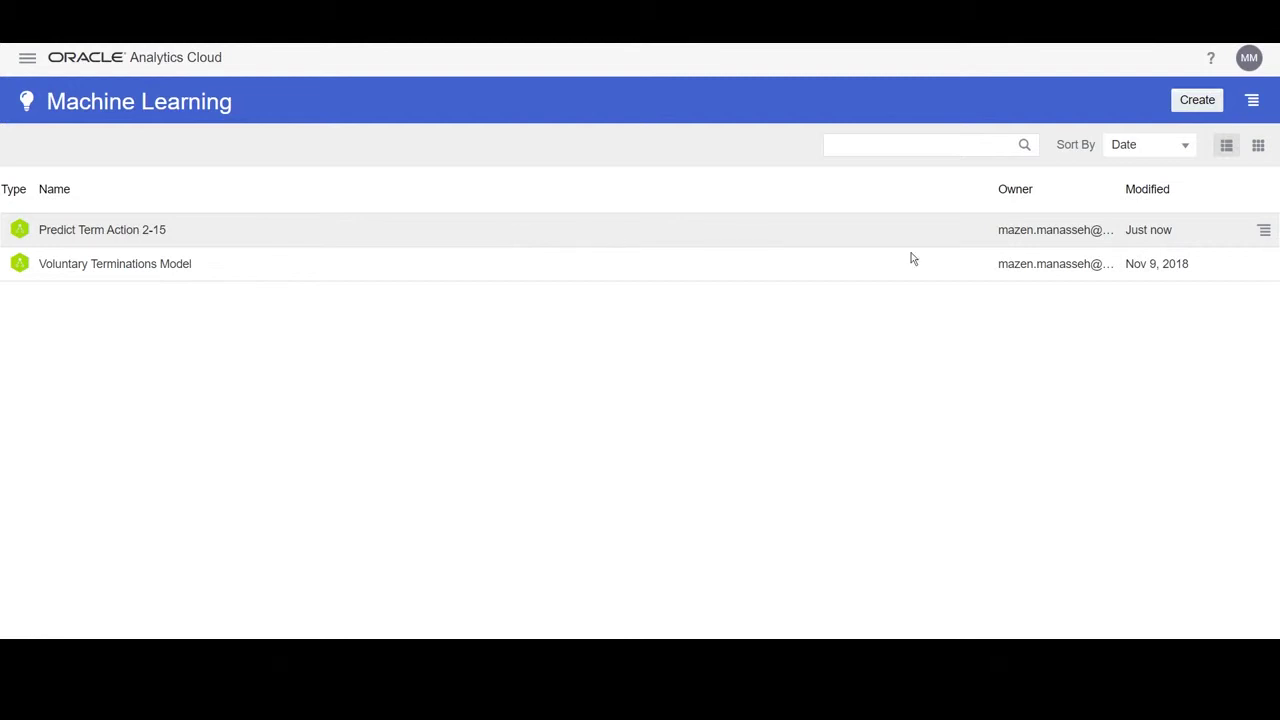
{"action": "left_click", "coordinate": [1263, 232]}
{"action": "left_click", "coordinate": [1247, 245]}
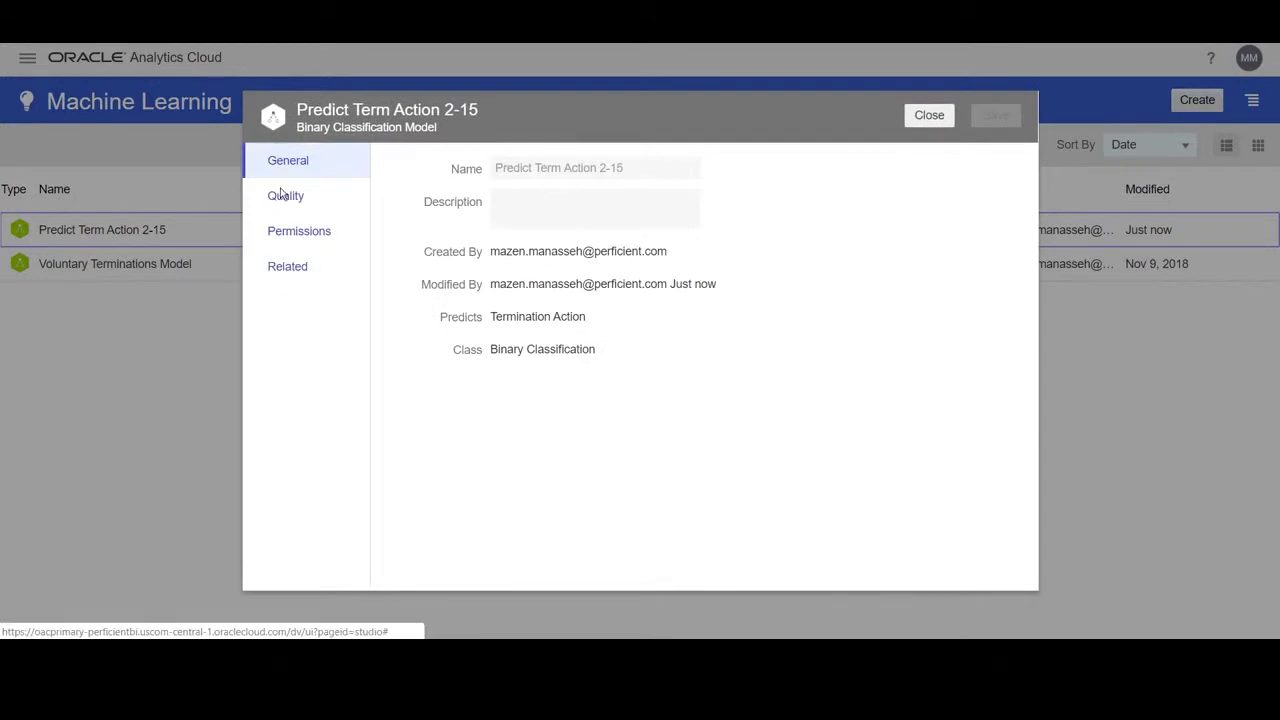
Examine the Predict Term Action 2-15 model's quality metrics, including Model Accuracy, and its permissions and related data
{"action": "left_click", "coordinate": [282, 195]}
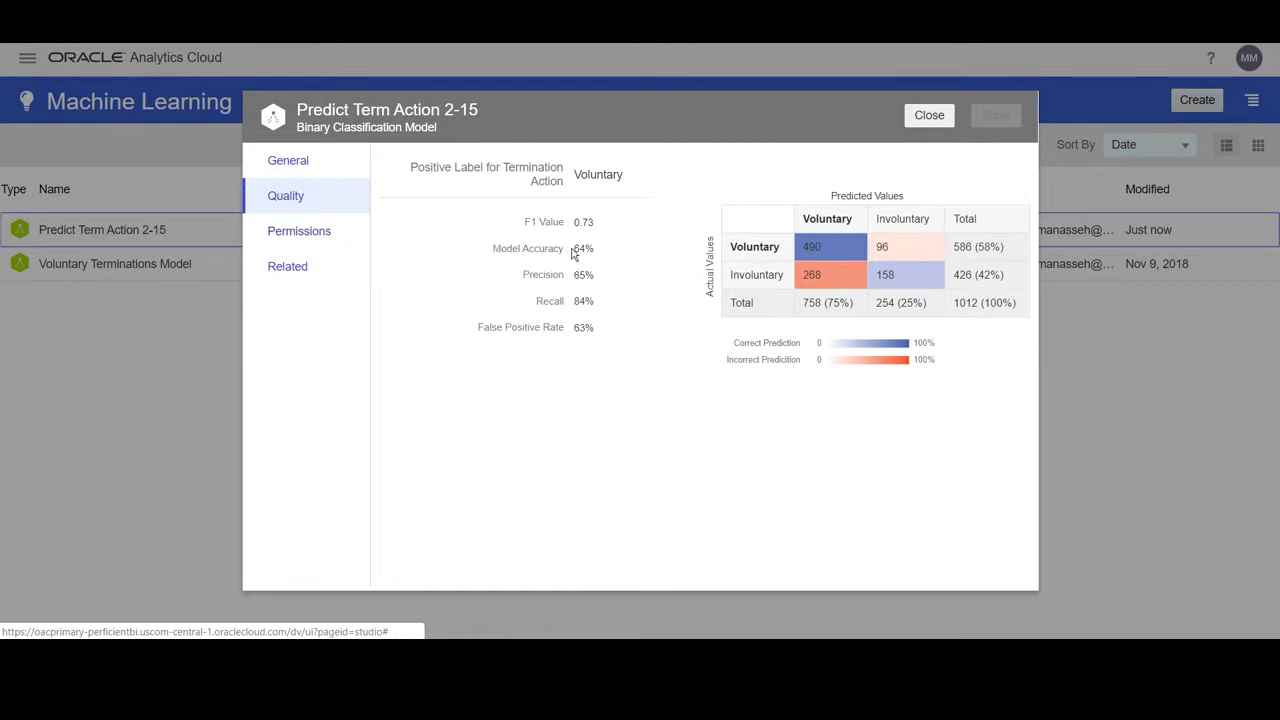
{"action": "left_click_drag", "start_coordinate": [574, 249], "coordinate": [594, 248]}
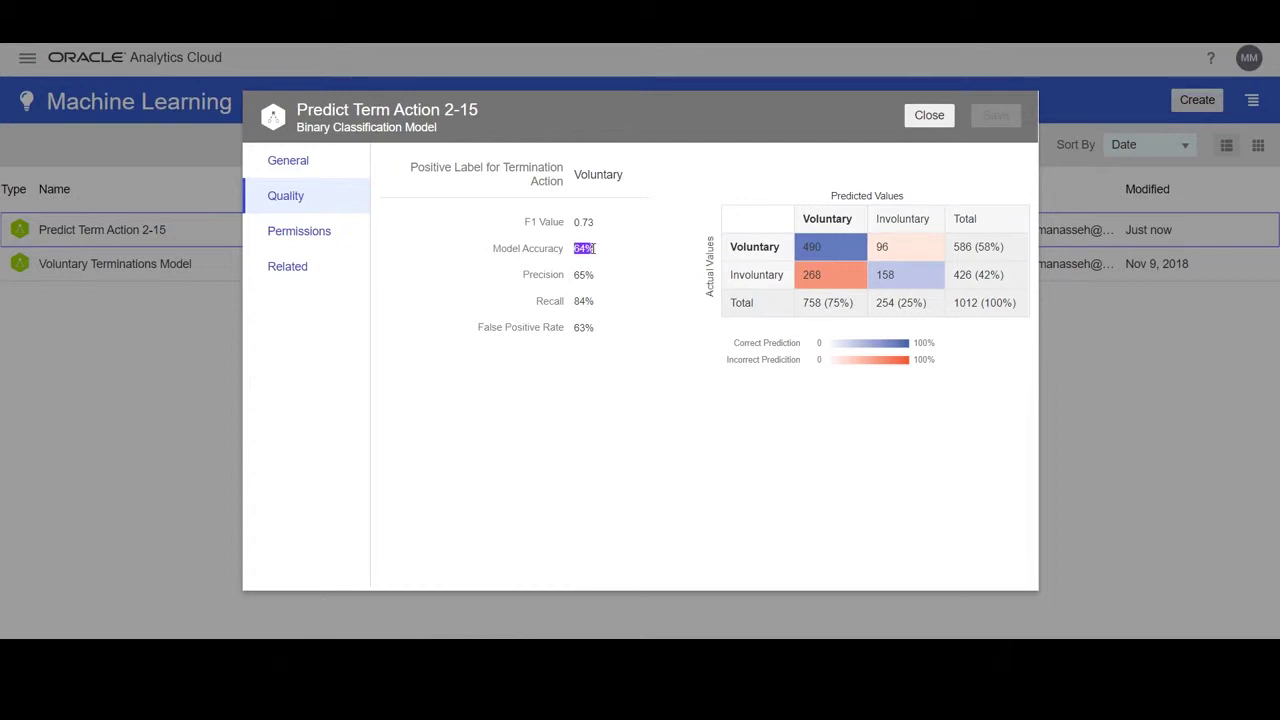
{"action": "left_click", "coordinate": [912, 422]}
{"action": "left_click", "coordinate": [303, 233]}
{"action": "left_click", "coordinate": [300, 266]}
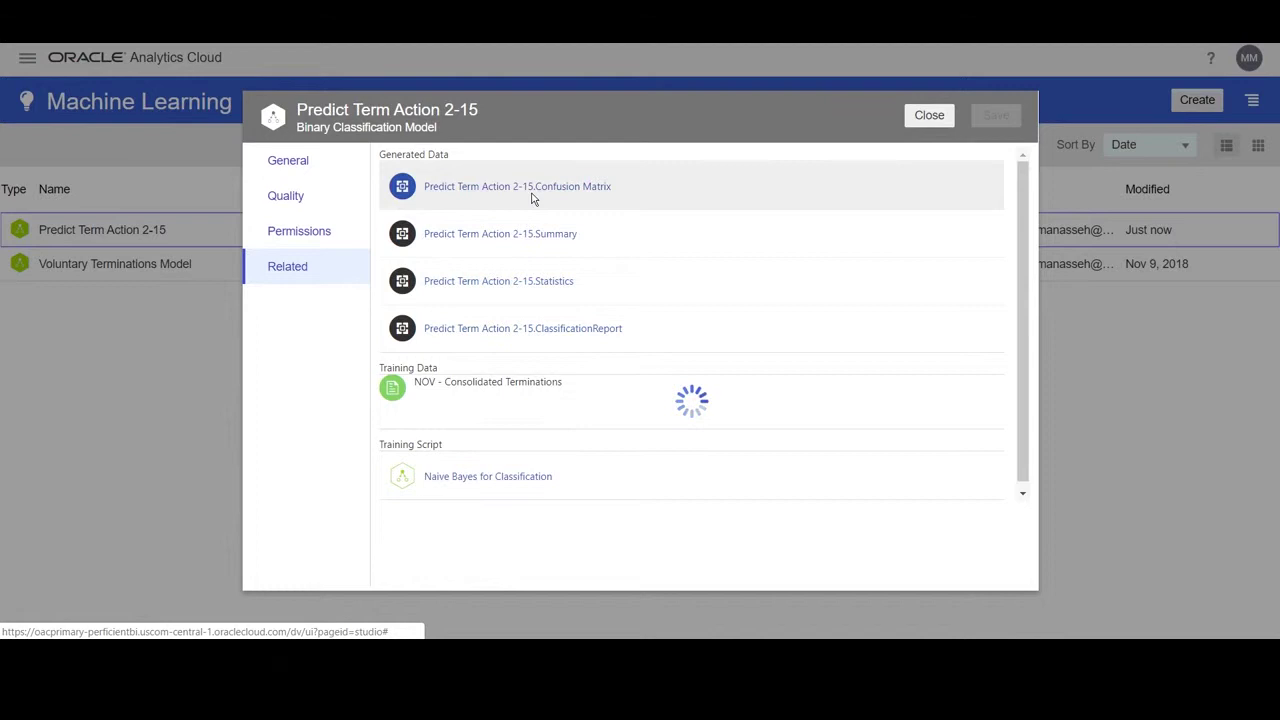
Open the model's generated evaluation data as a project, recheck the quality metrics and close the model's details
{"action": "left_click", "coordinate": [532, 190]}
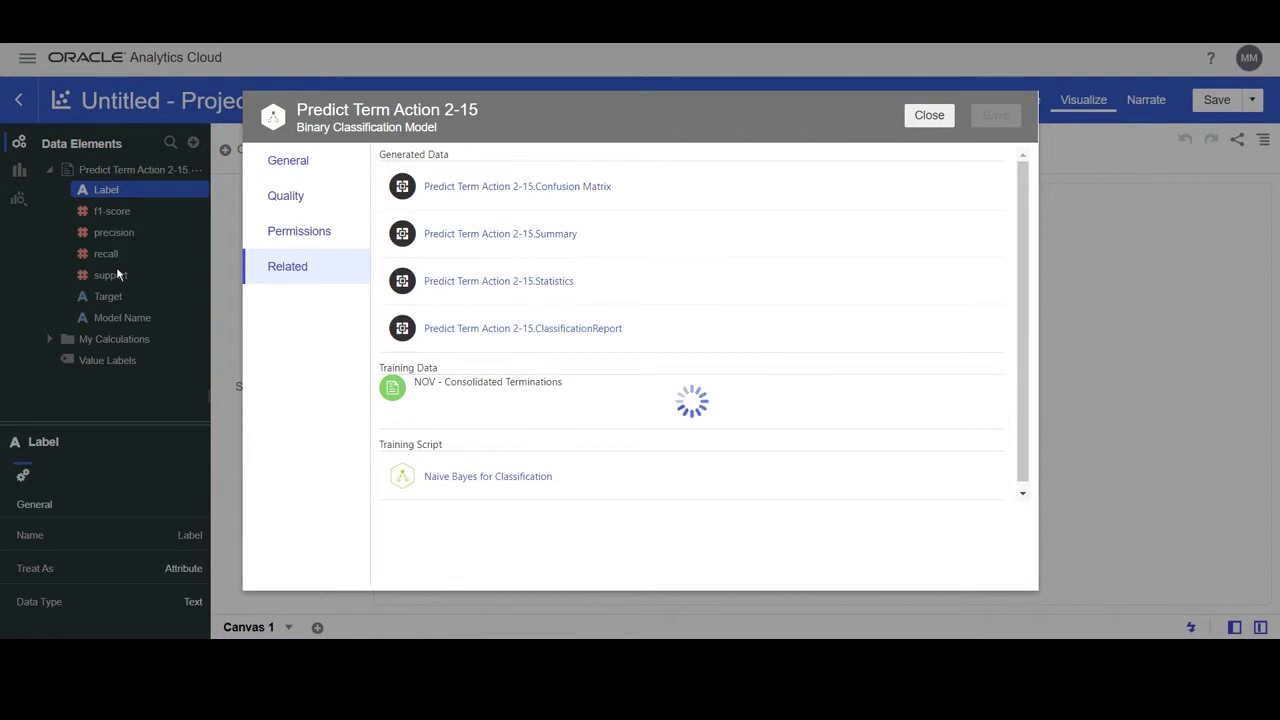
{"action": "left_click", "coordinate": [316, 202]}
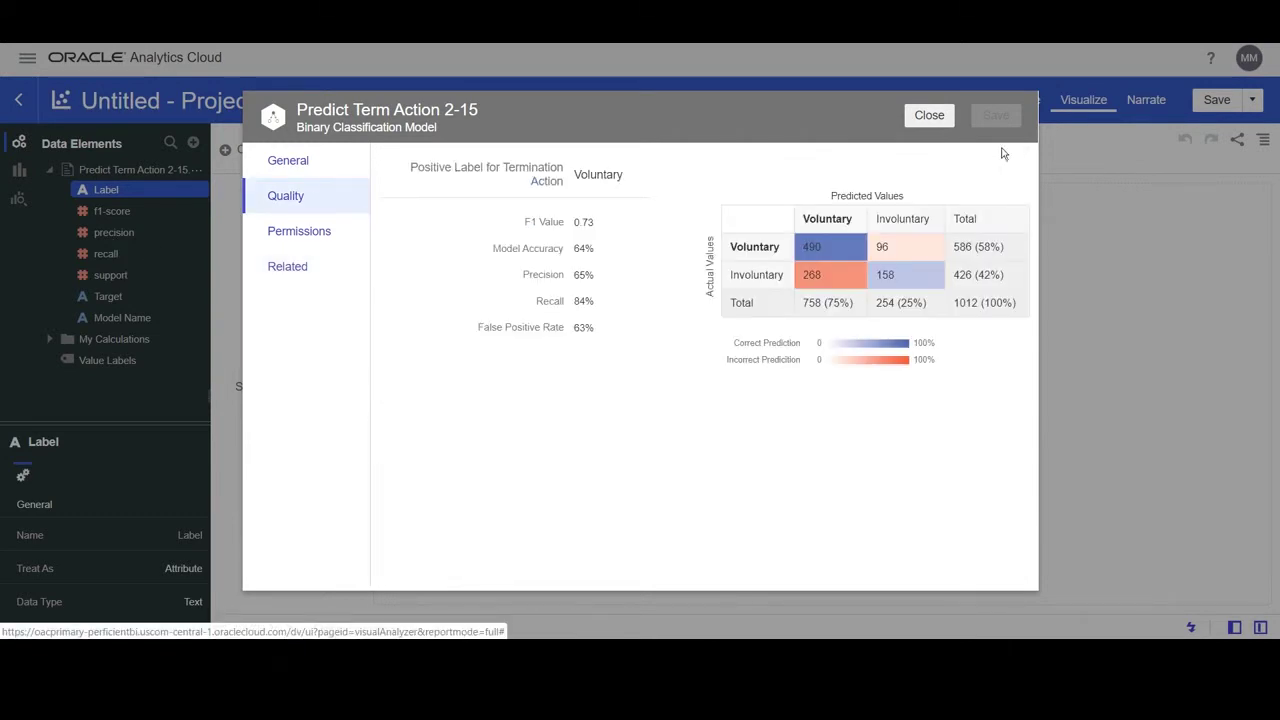
{"action": "left_click", "coordinate": [923, 120]}
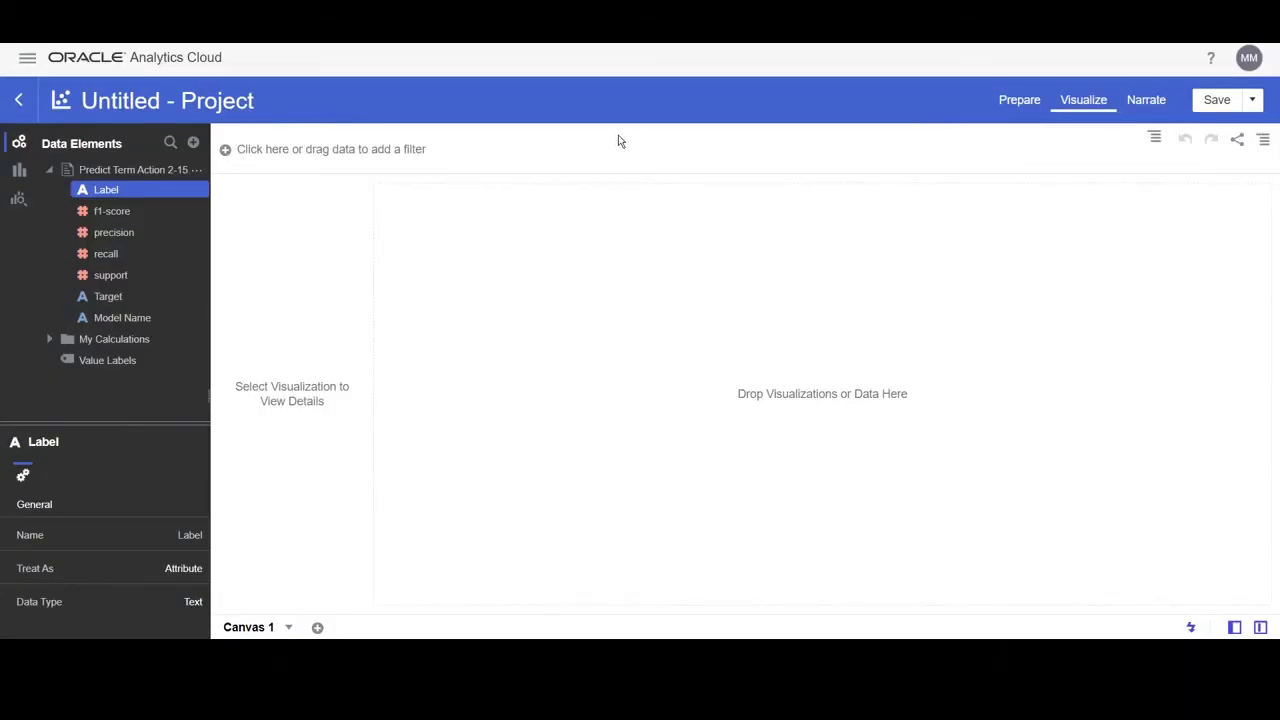
Create a new project from the Home page using the Current Employee Records data set
{"action": "left_click", "coordinate": [27, 57]}
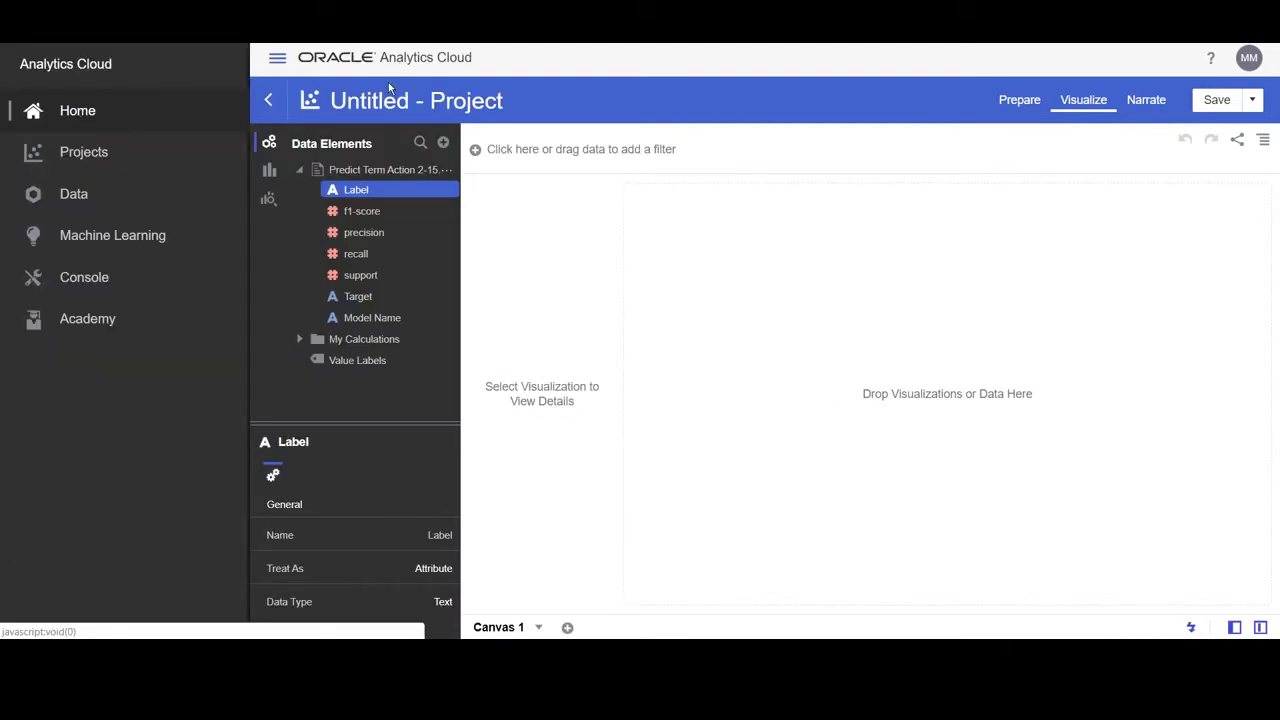
{"action": "left_click", "coordinate": [78, 111]}
{"action": "left_click", "coordinate": [1197, 100]}
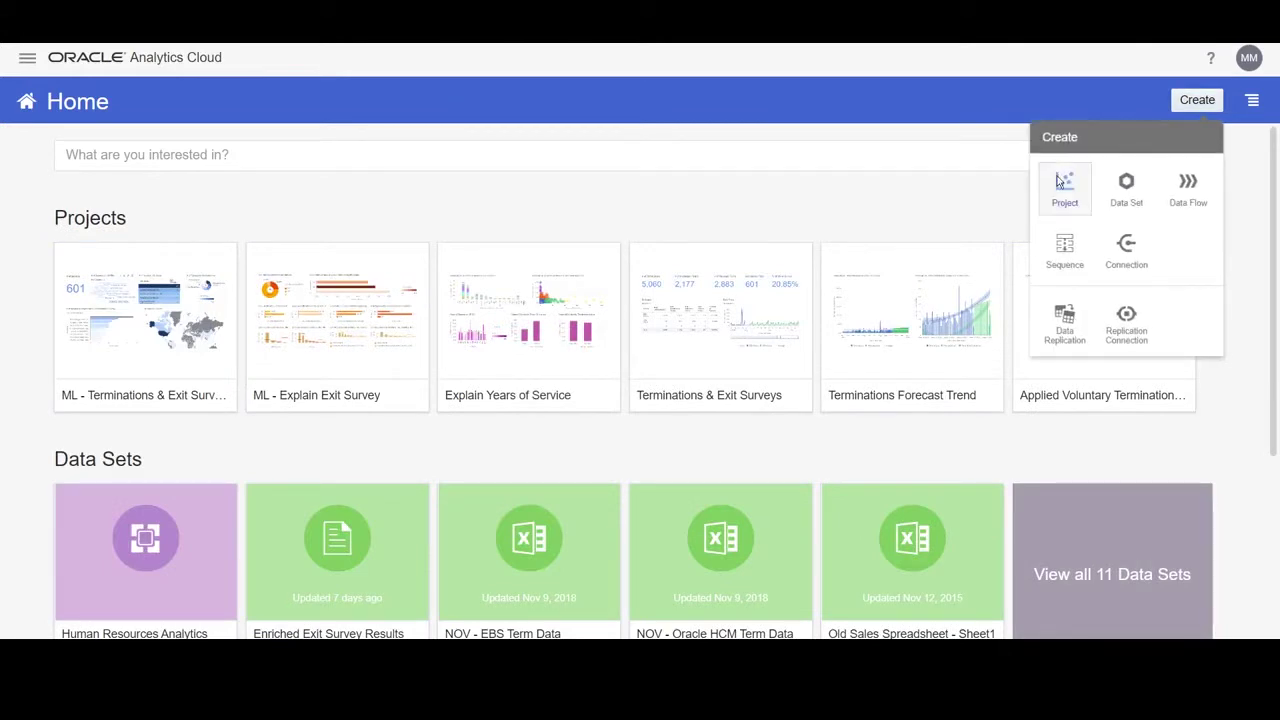
{"action": "left_click", "coordinate": [1059, 182]}
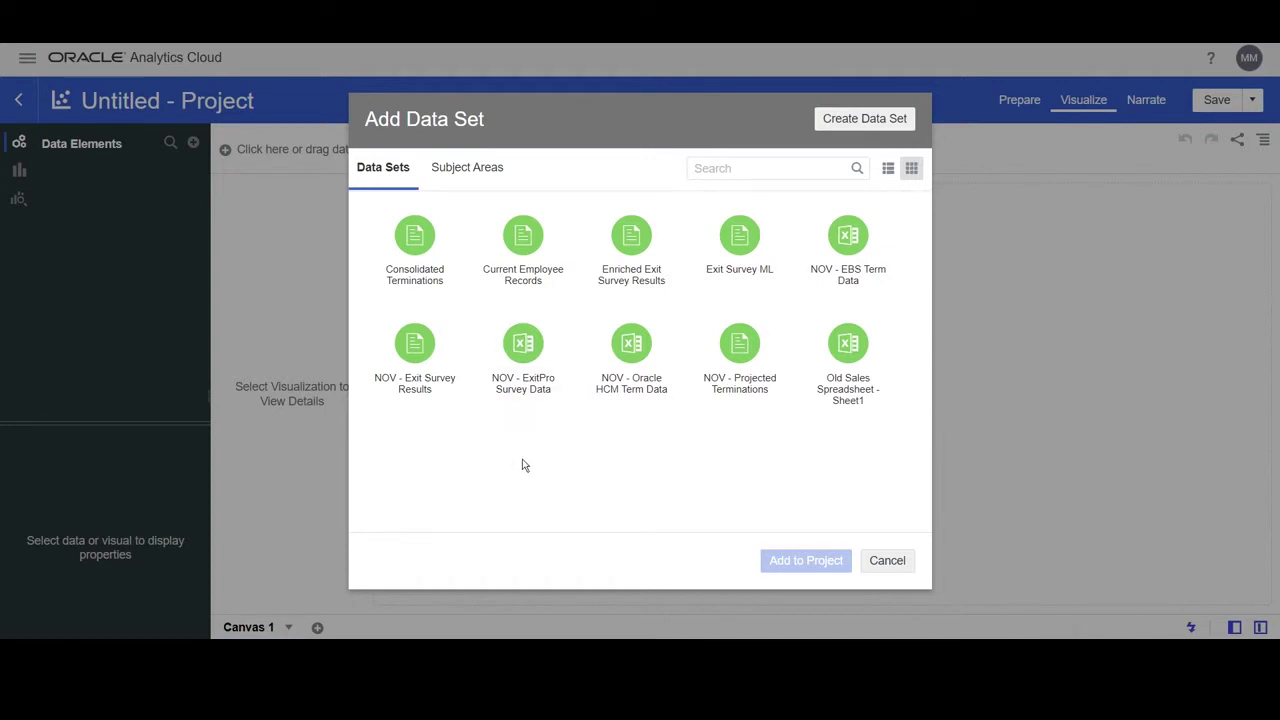
{"action": "left_click", "coordinate": [536, 266]}
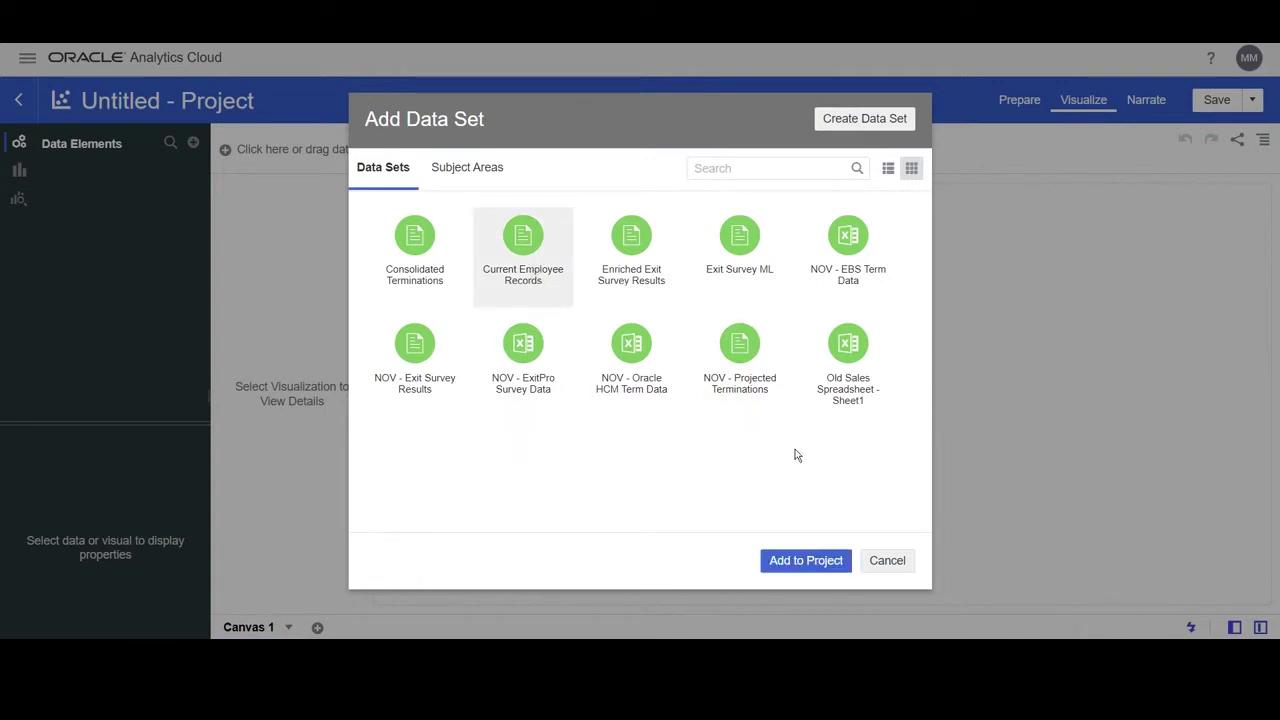
{"action": "left_click", "coordinate": [794, 560]}
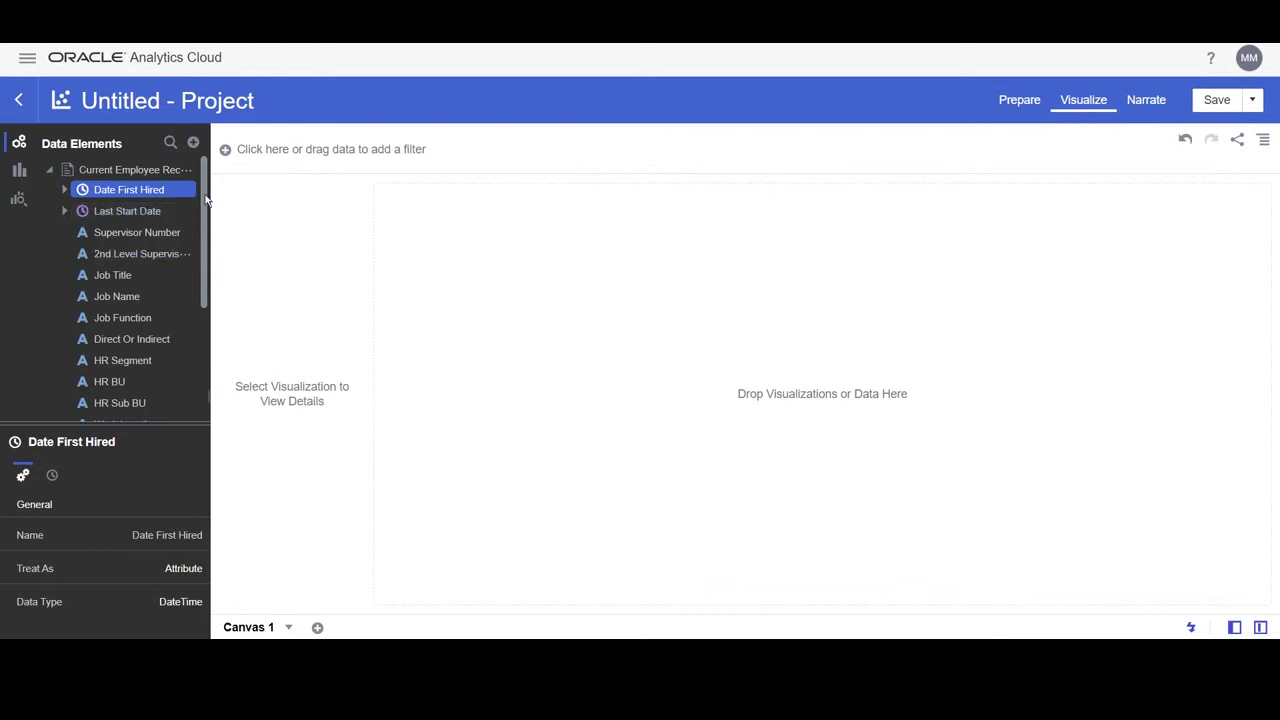
Add Person Number from Current Employee Records to the canvas as a pivot table row
{"action": "scroll", "coordinate": [206, 248], "scroll_direction": "down", "scroll_amount": 2}
{"action": "left_click_drag", "start_coordinate": [206, 248], "coordinate": [202, 362]}
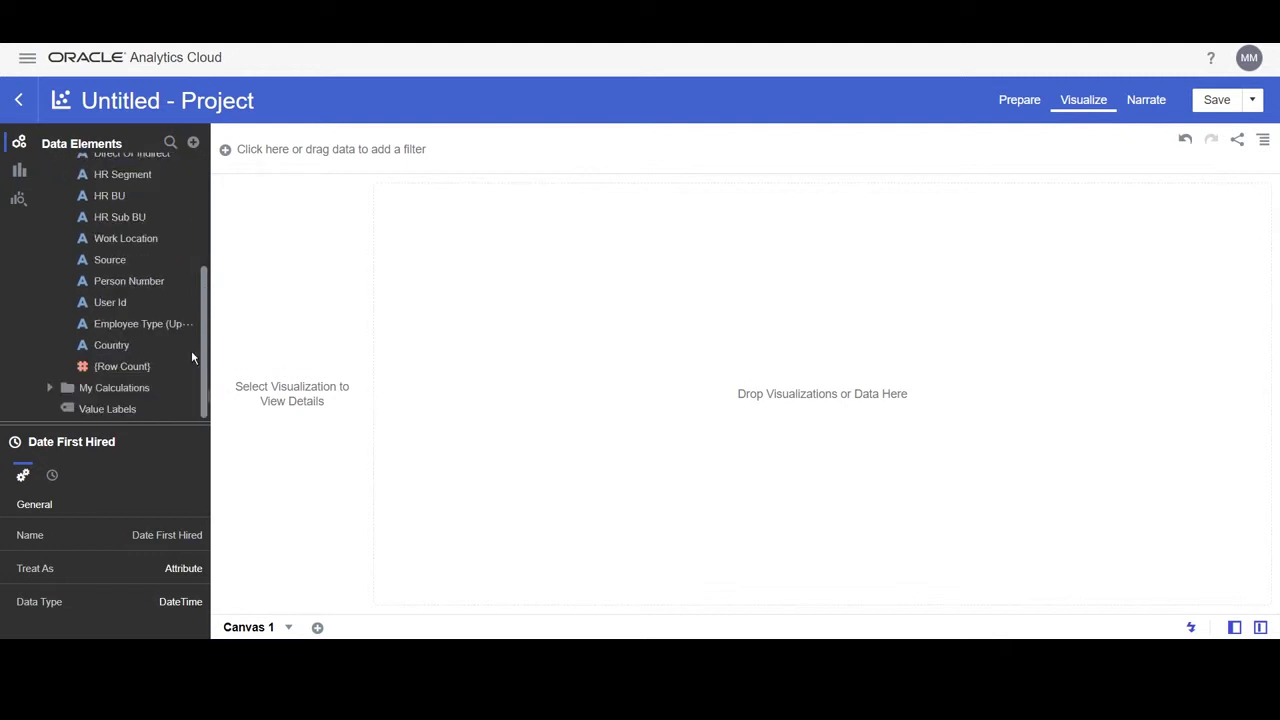
{"action": "left_click", "coordinate": [160, 281]}
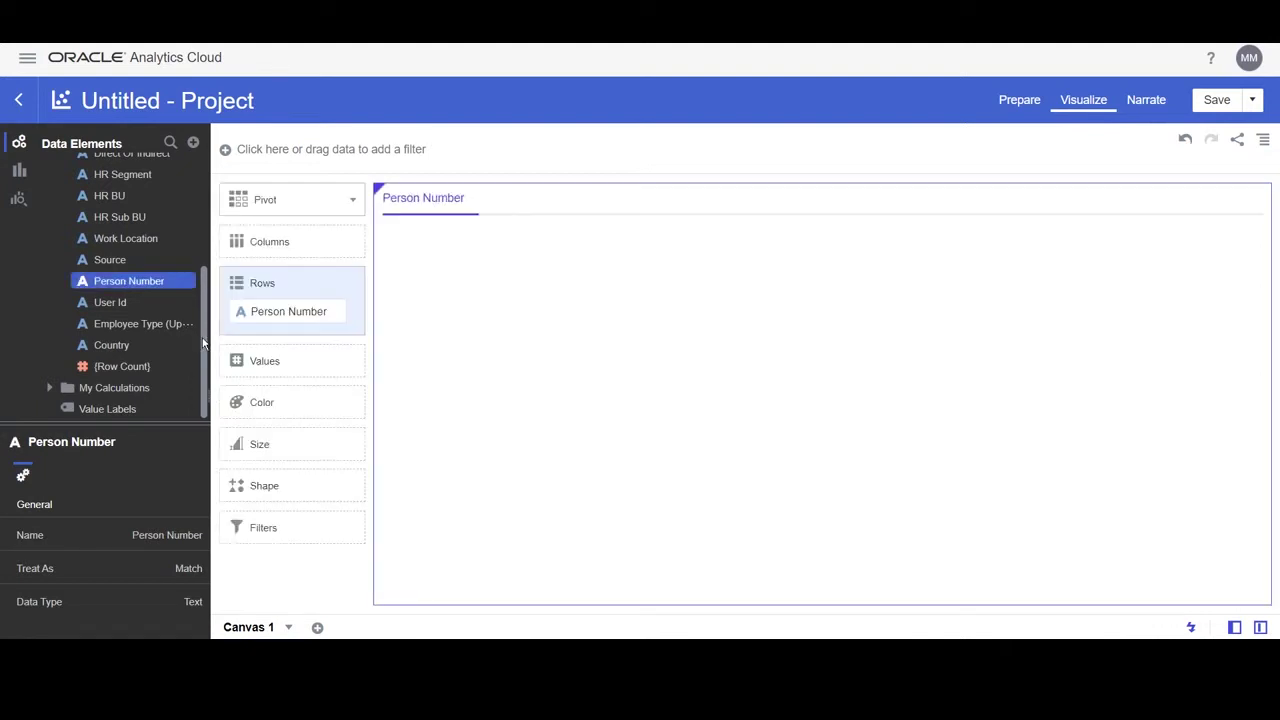
{"action": "left_click_drag", "start_coordinate": [203, 340], "coordinate": [202, 204]}
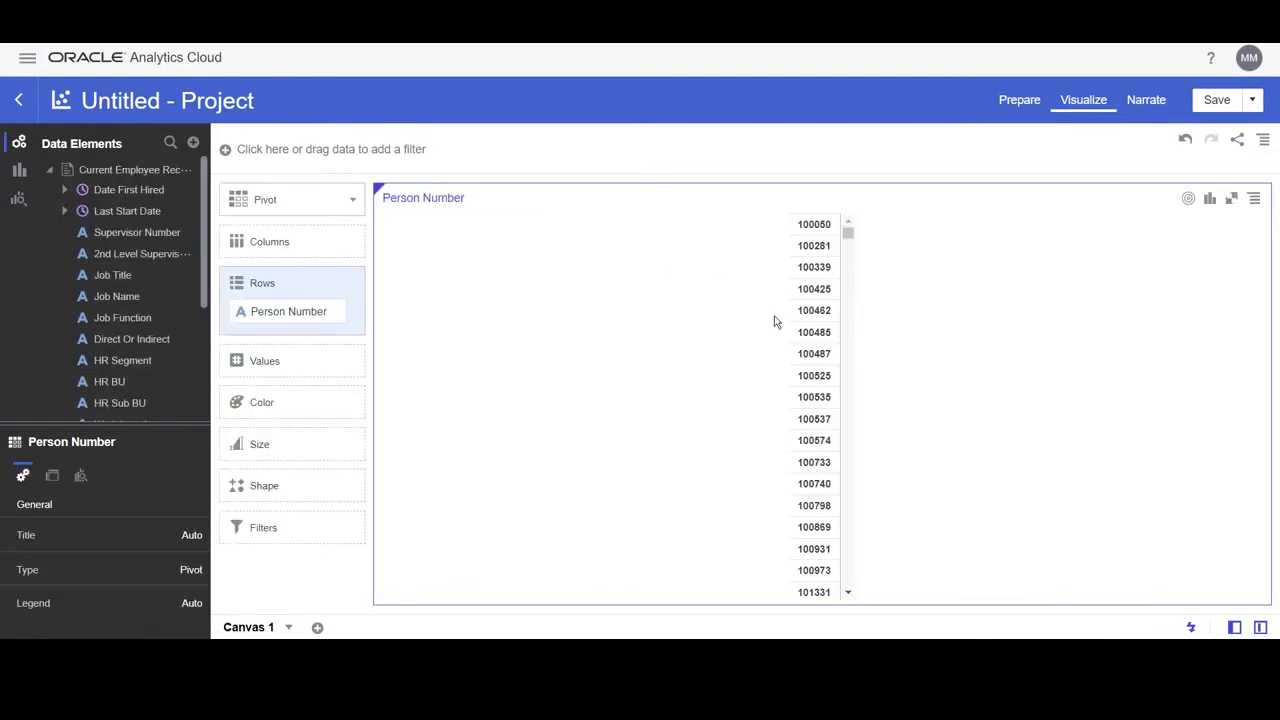
Create a scenario in the project with the Predict Term Action 2-15 model
{"action": "left_click", "coordinate": [195, 143]}
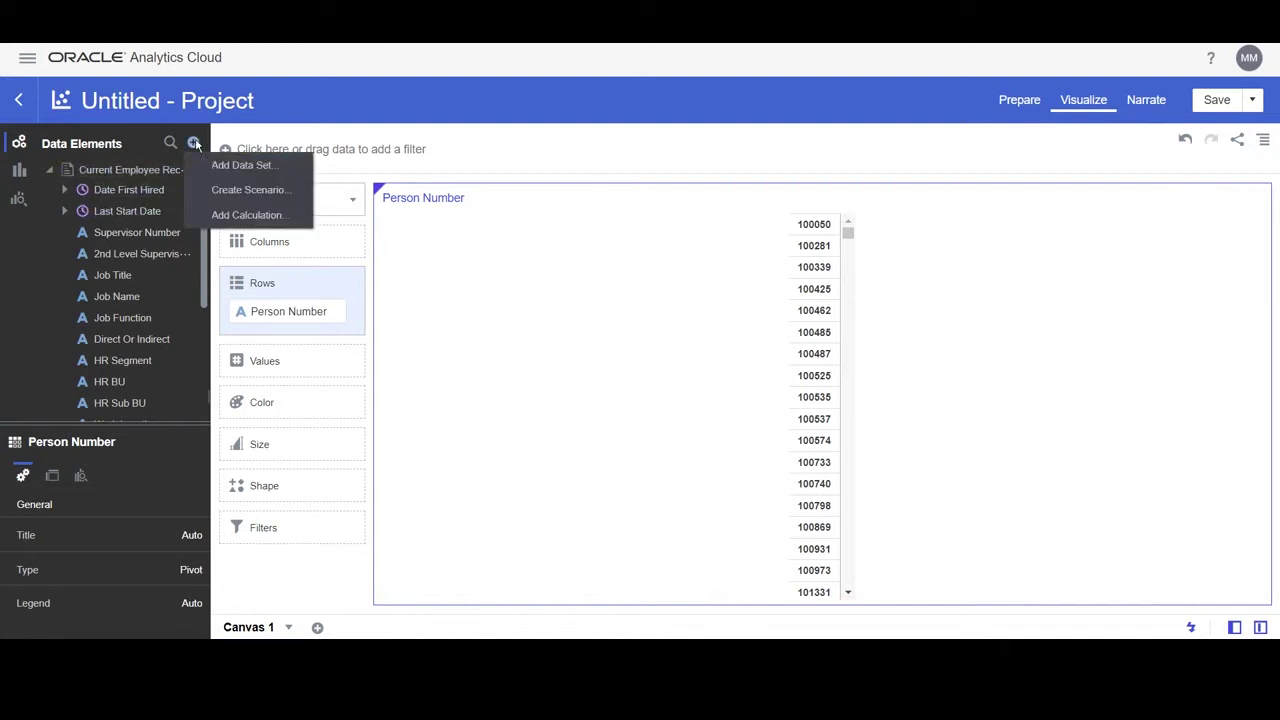
{"action": "left_click", "coordinate": [236, 190]}
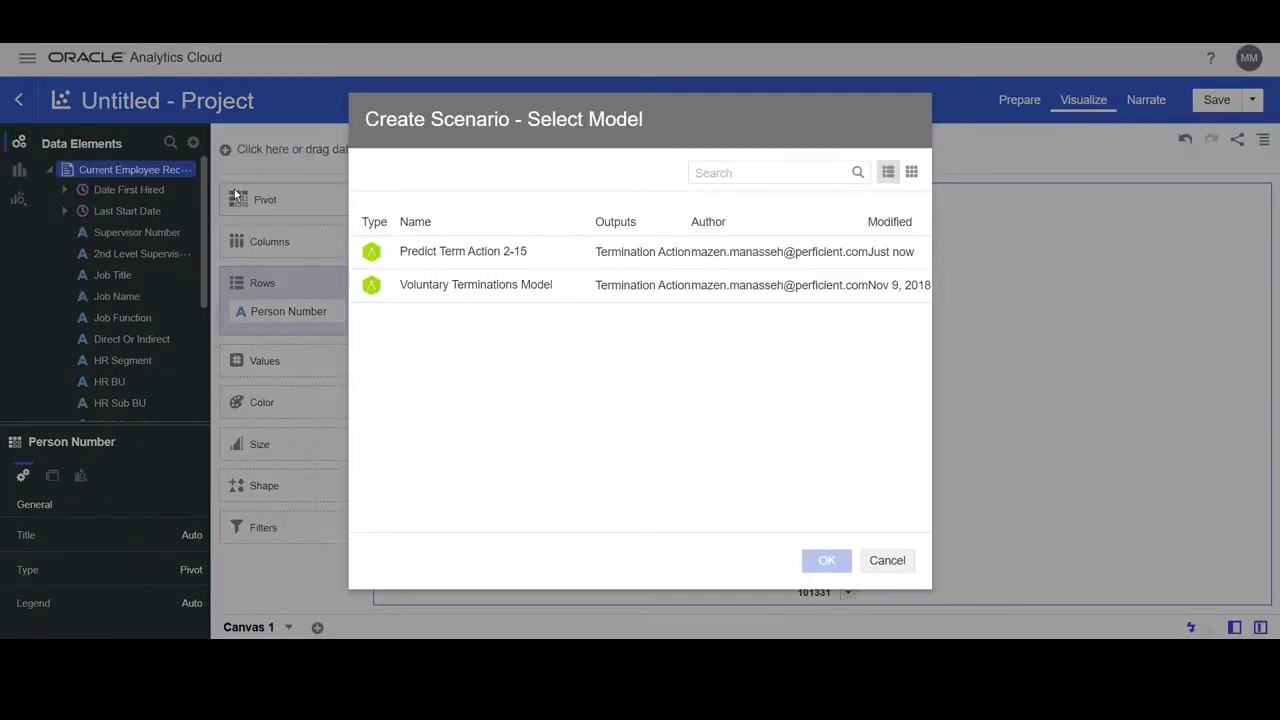
{"action": "left_click", "coordinate": [530, 258]}
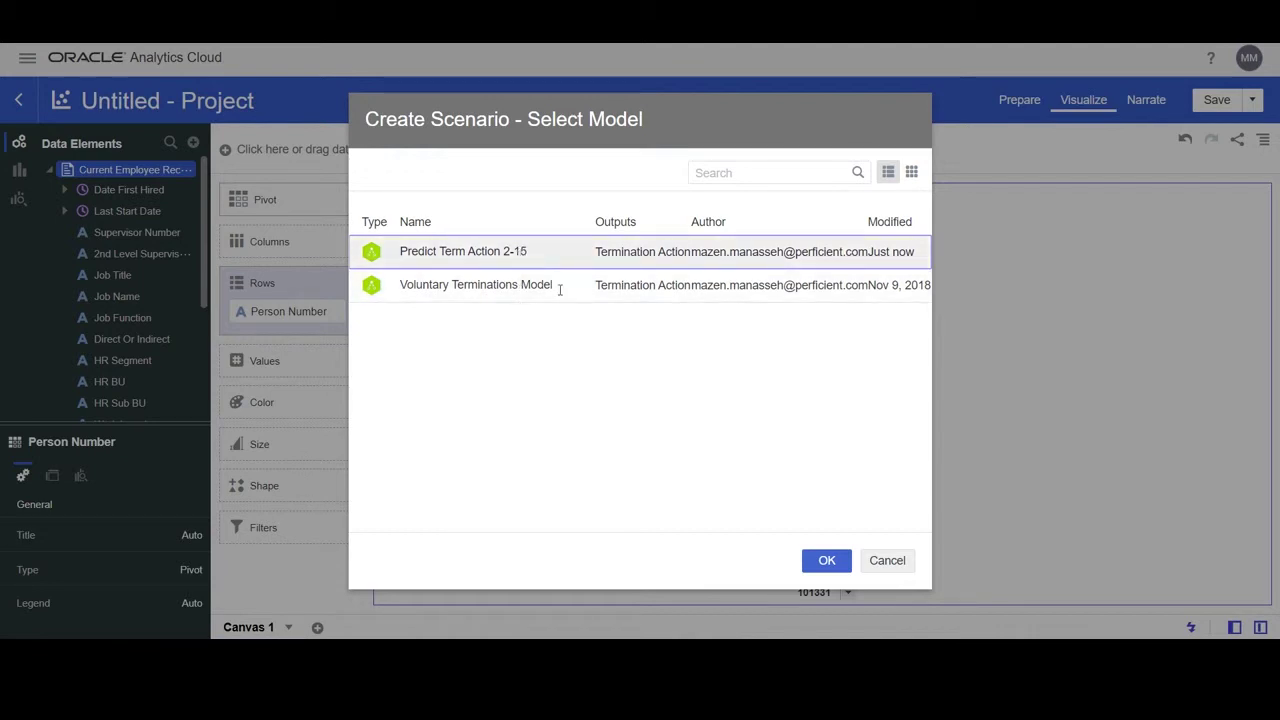
{"action": "left_click", "coordinate": [818, 559]}
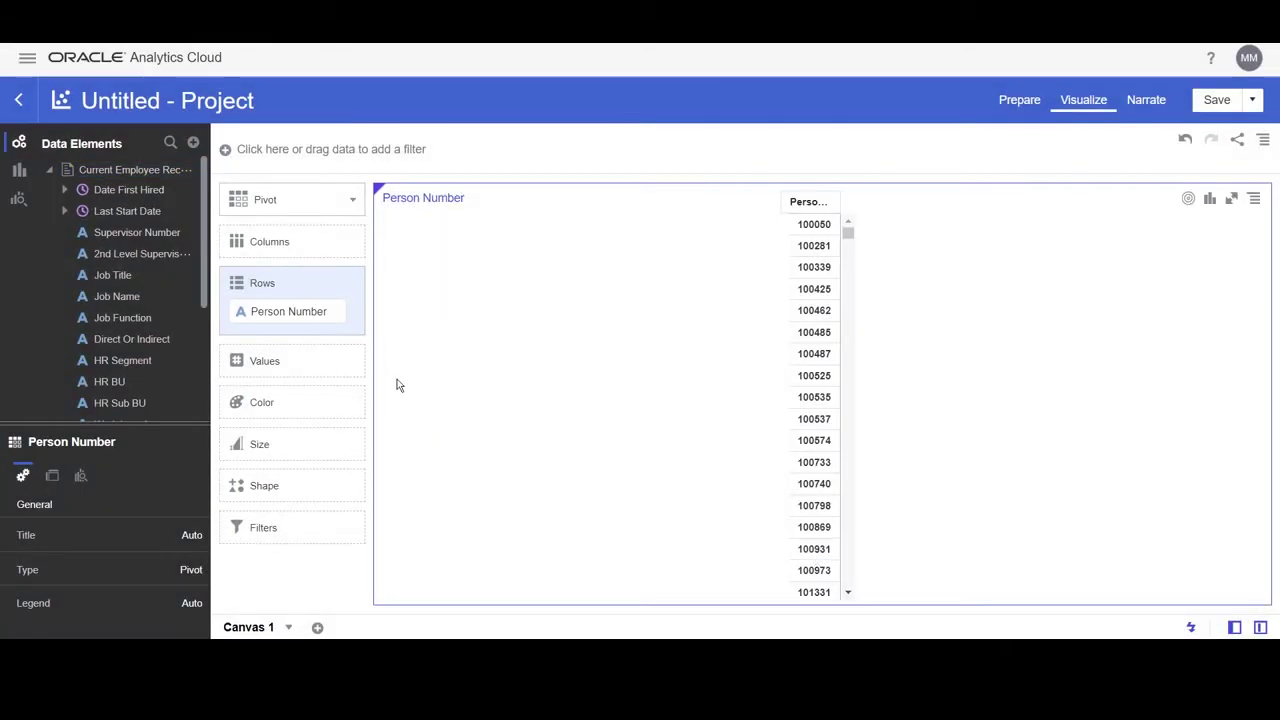
Add the scenario's Termination Action Prediction and PredictionConfidence to the pivot rows below Person Number
{"action": "left_click", "coordinate": [48, 168]}
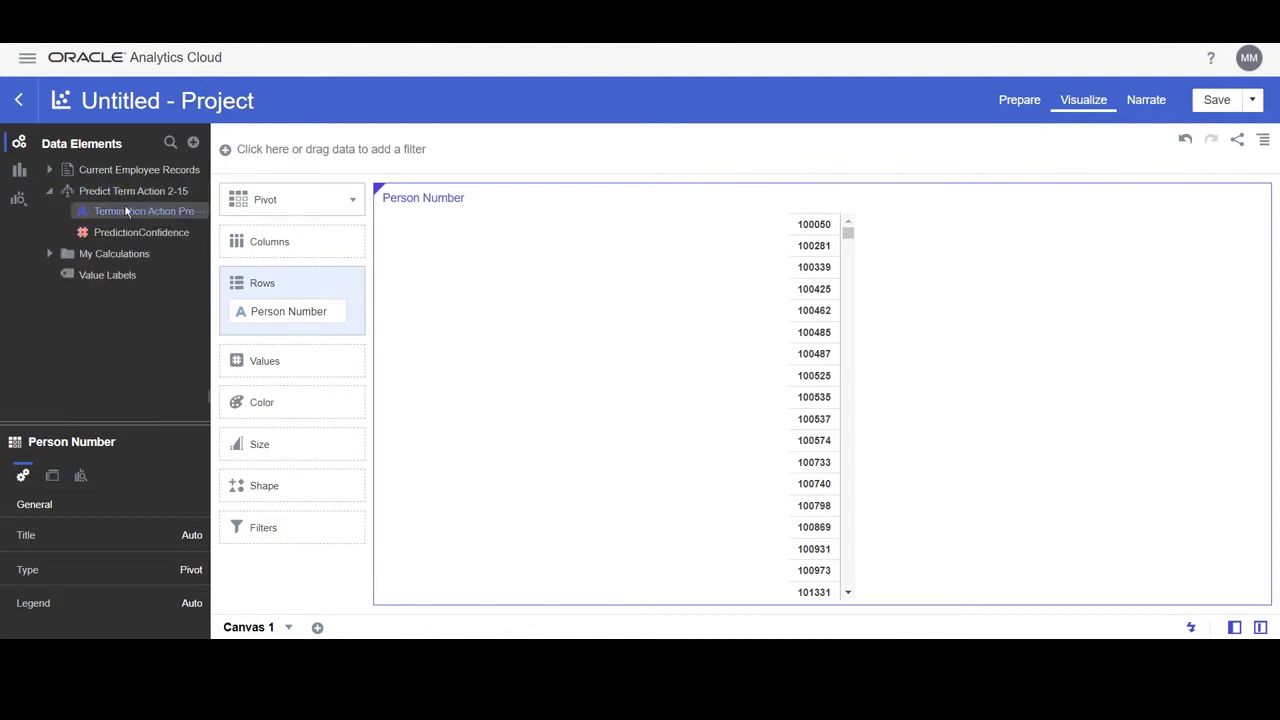
{"action": "left_click_drag", "start_coordinate": [126, 212], "coordinate": [268, 340]}
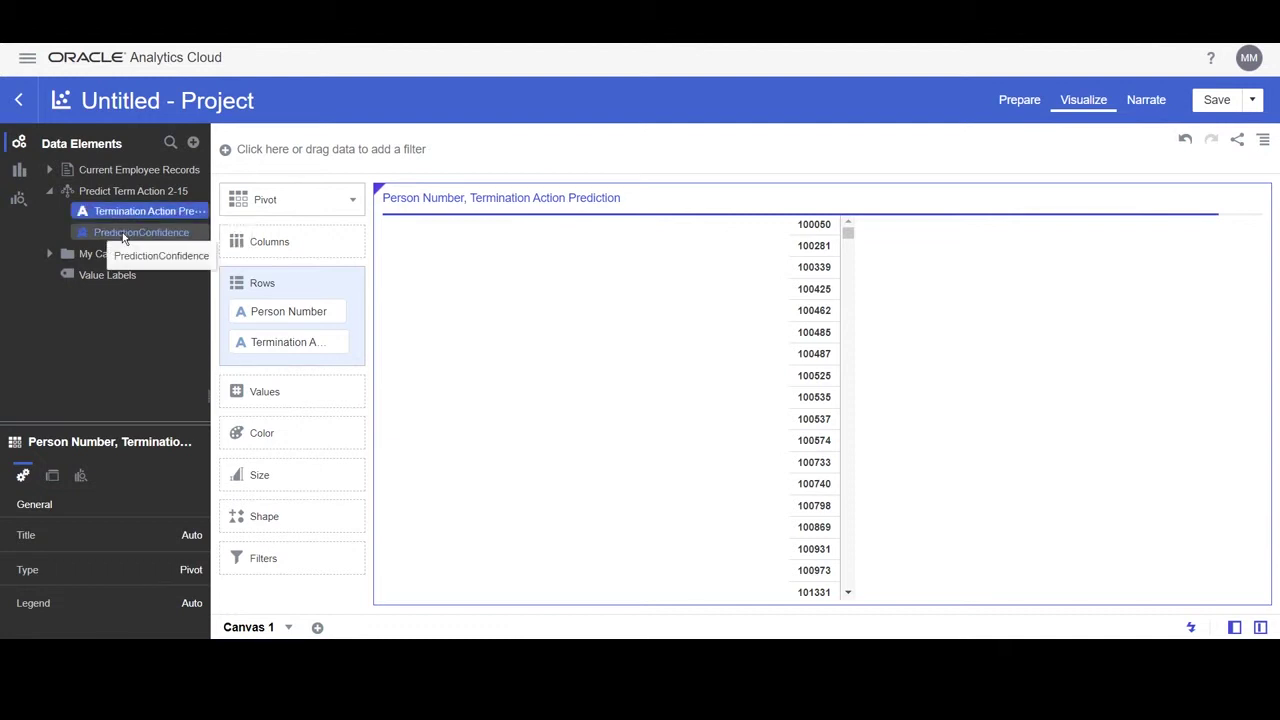
{"action": "left_click_drag", "start_coordinate": [123, 237], "coordinate": [283, 365]}
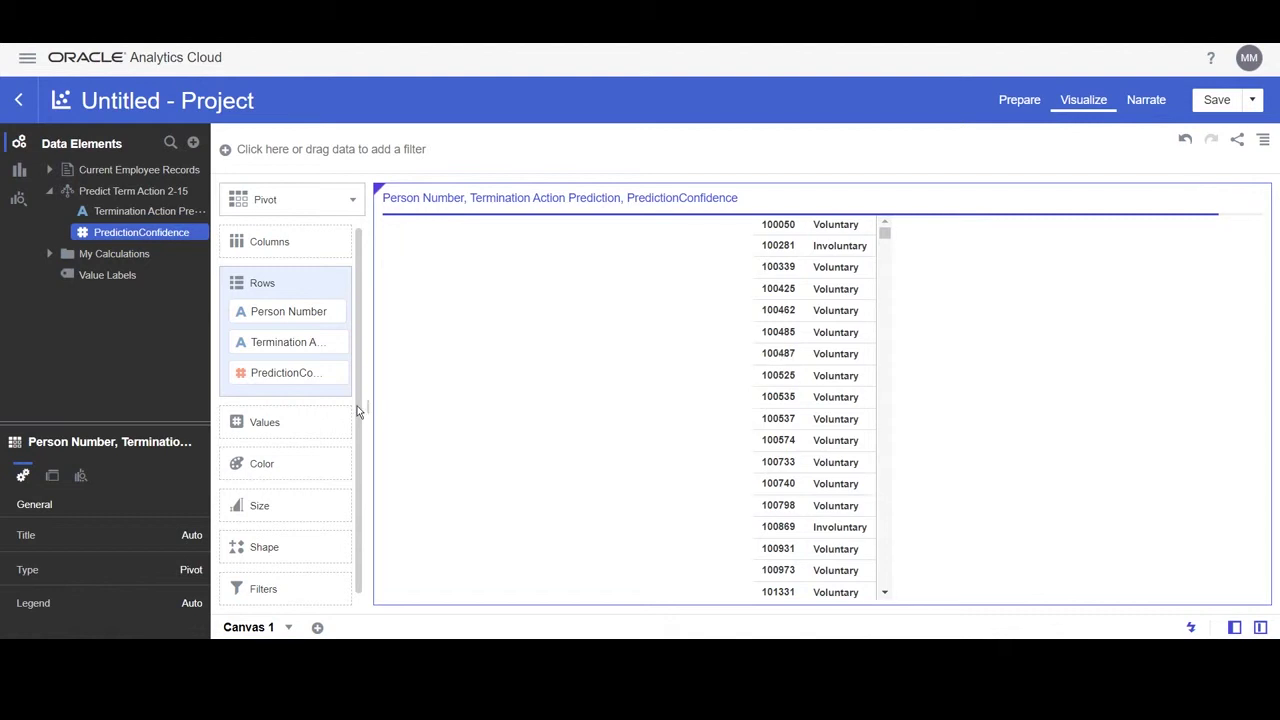
{"action": "left_click", "coordinate": [282, 378]}
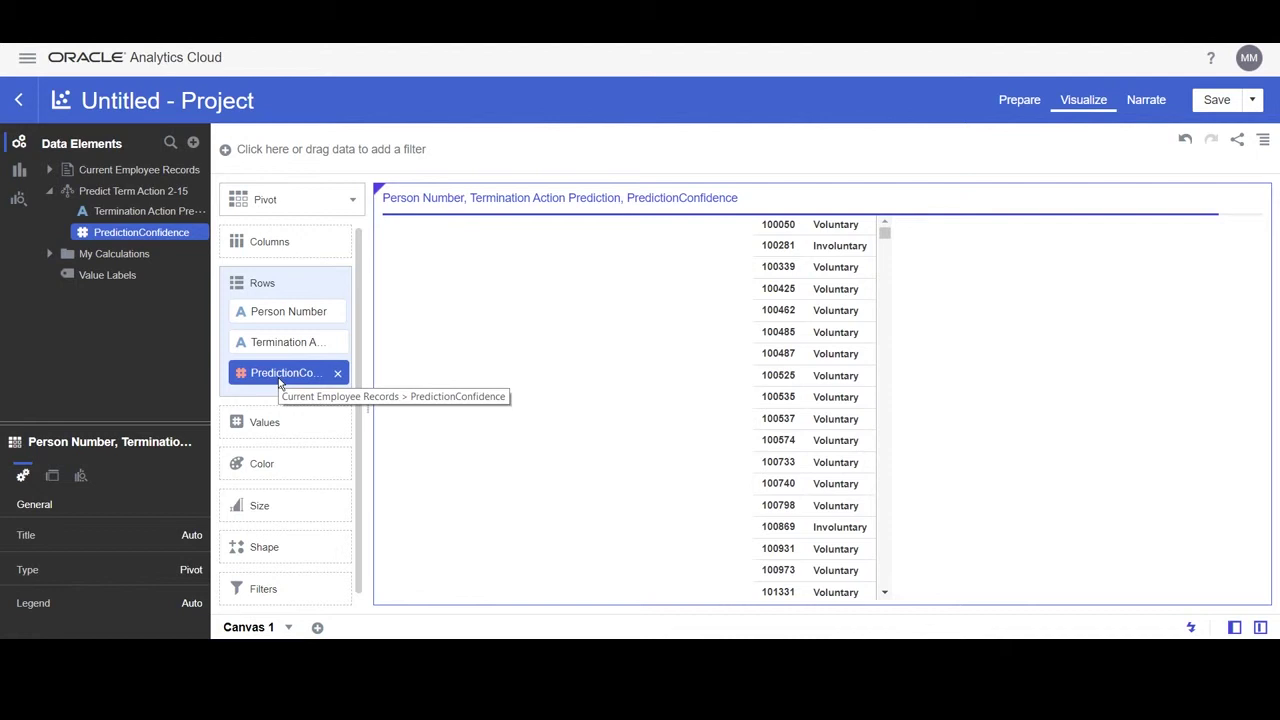
{"action": "left_click", "coordinate": [918, 241]}
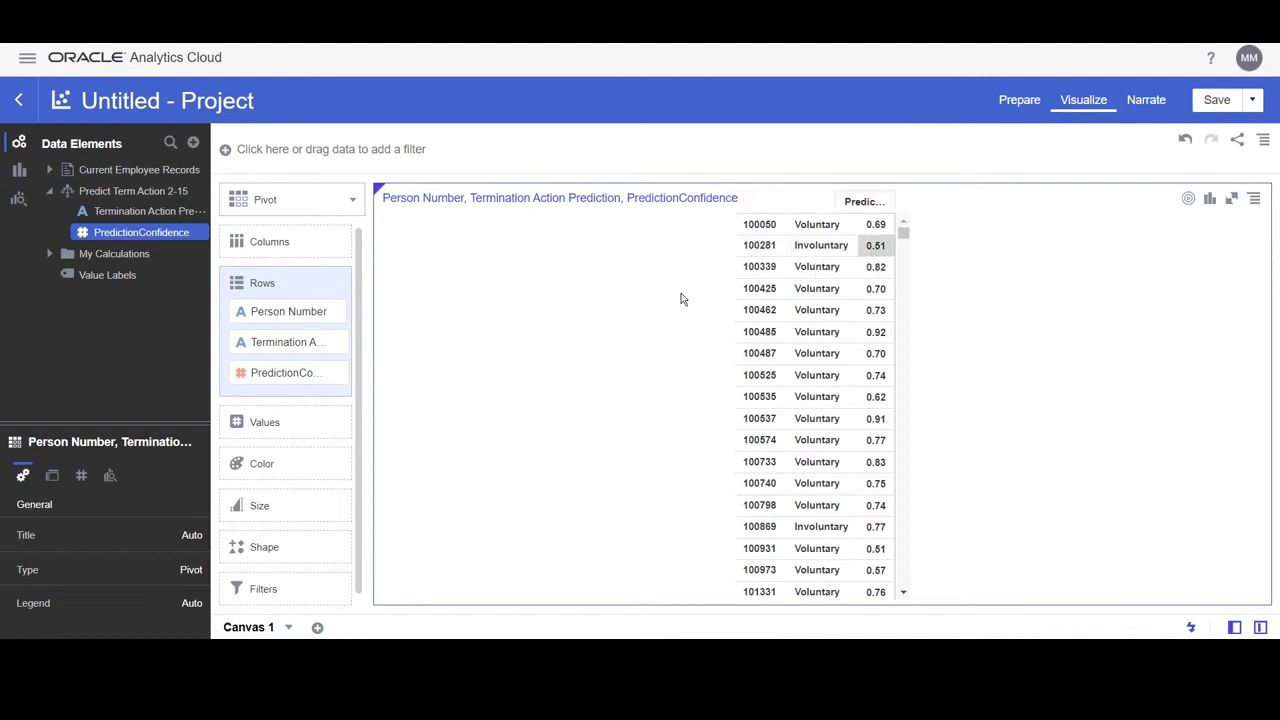
Replace Person Number with Country in the pivot rows and remove PredictionConfidence
{"action": "left_click", "coordinate": [51, 169]}
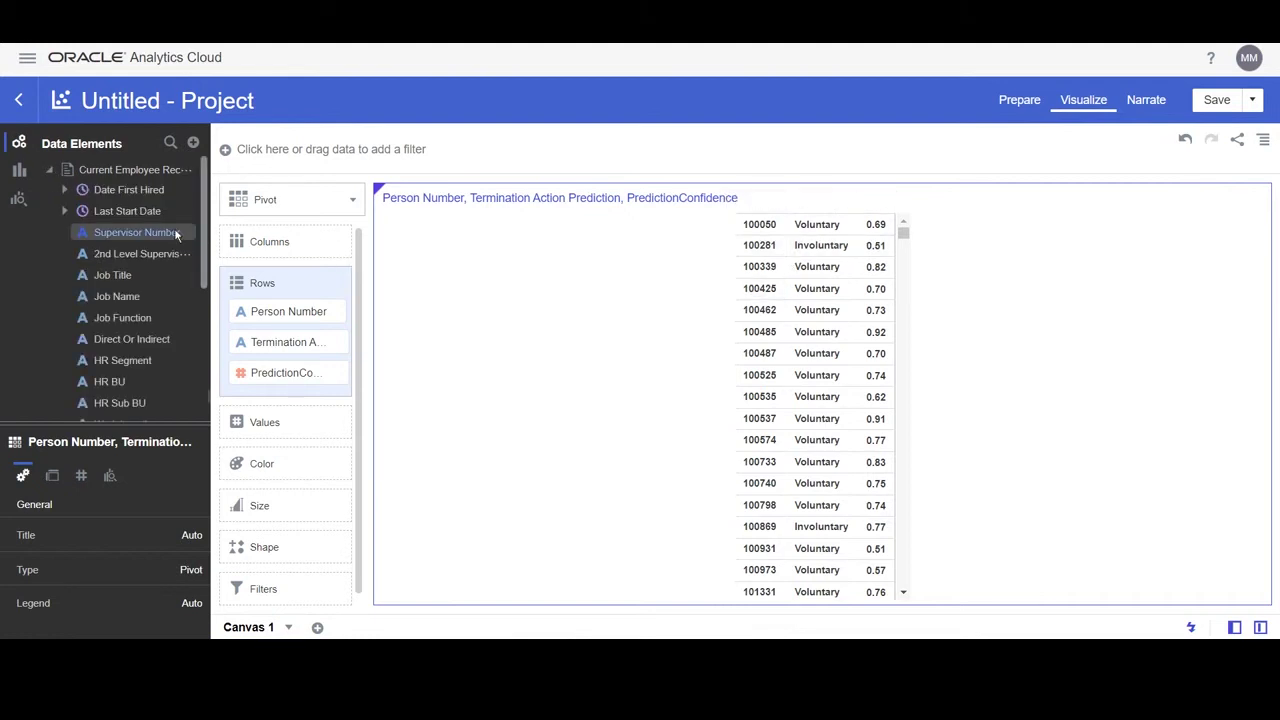
{"action": "left_click_drag", "start_coordinate": [203, 213], "coordinate": [212, 332]}
{"action": "left_click_drag", "start_coordinate": [122, 295], "coordinate": [277, 305]}
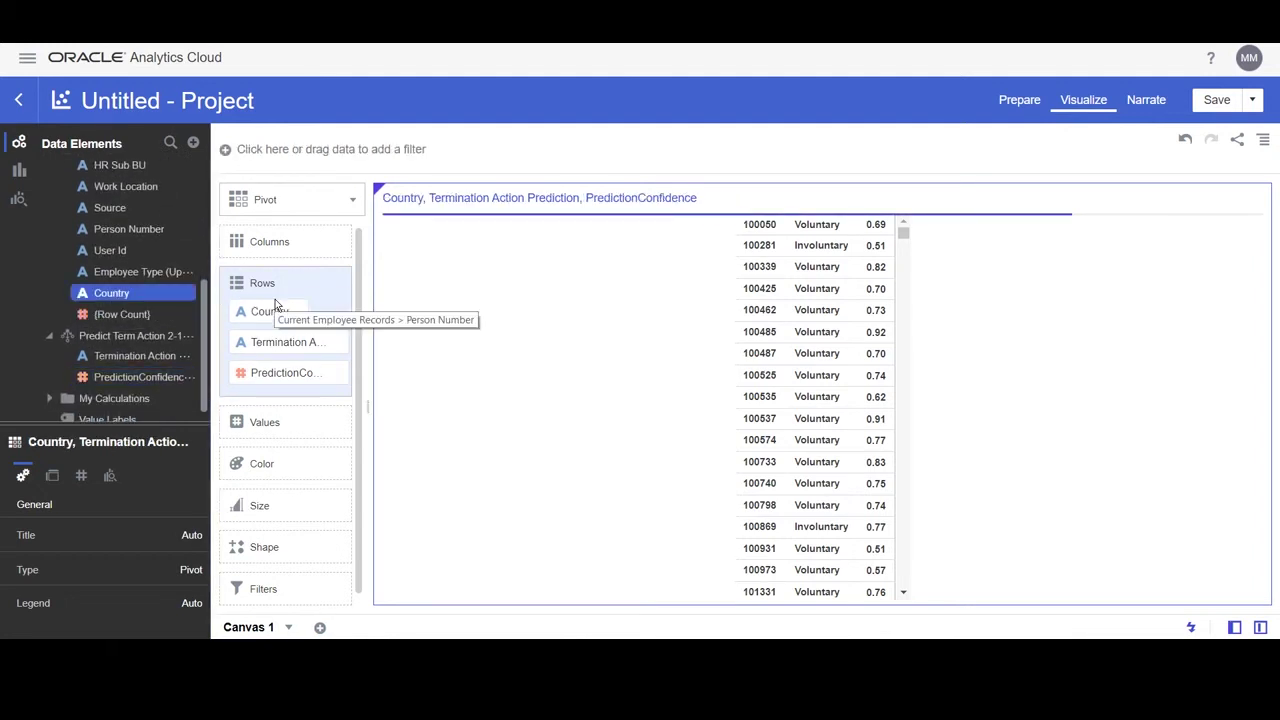
{"action": "left_click", "coordinate": [338, 374]}
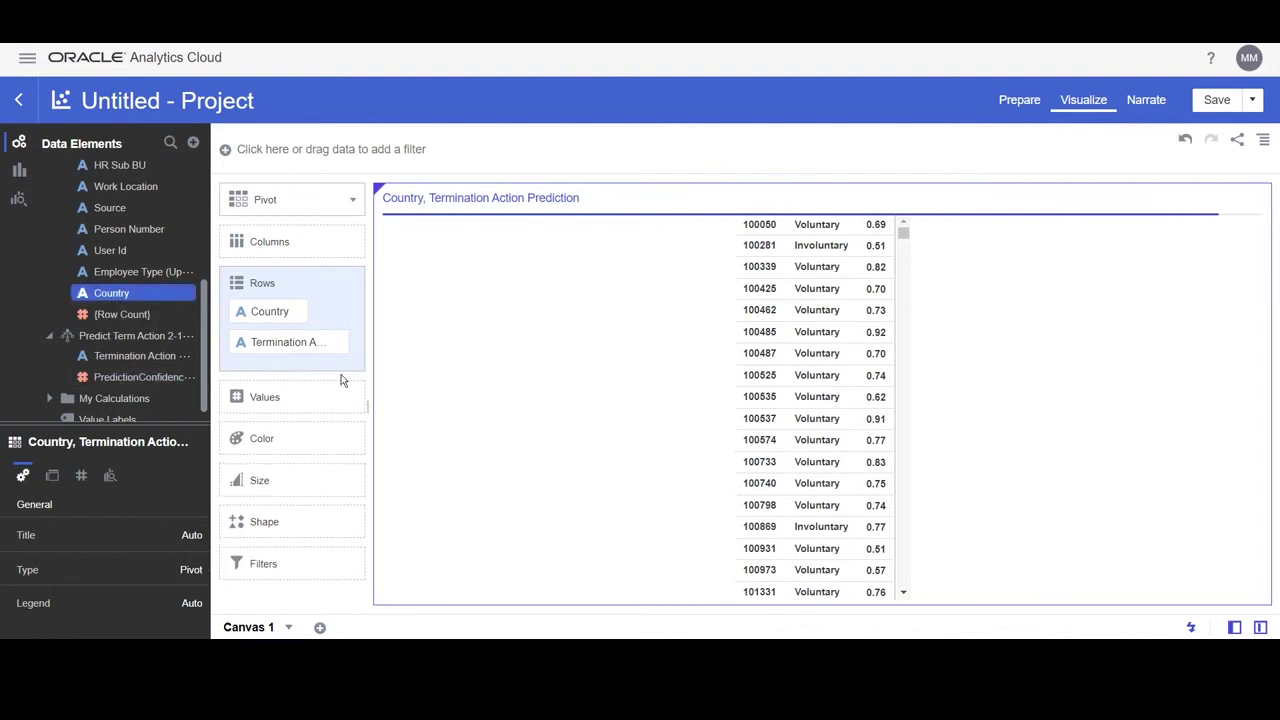
Create the best visualization from Country, {Row Count} and Termination Action Prediction, and inspect the Involuntary bar for country ID
{"action": "left_click", "coordinate": [124, 298]}
{"action": "left_click", "coordinate": [140, 317], "text": "ctrl"}
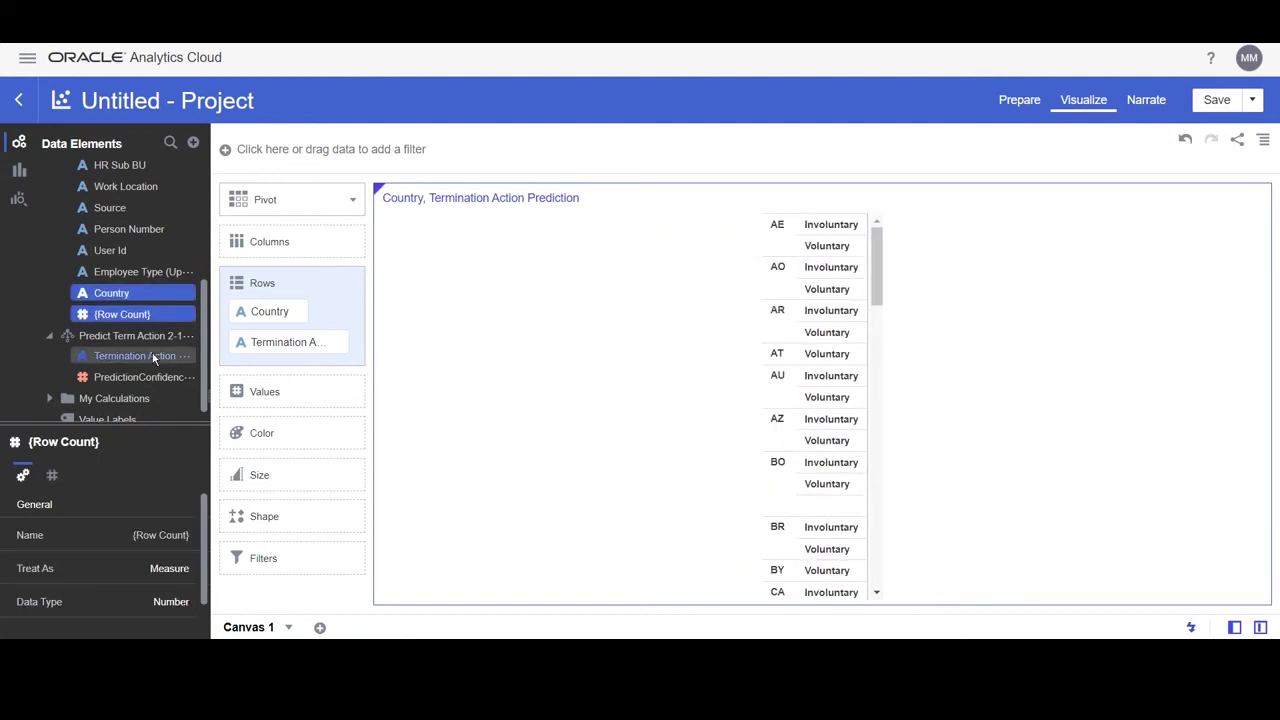
{"action": "right_click", "coordinate": [153, 360]}
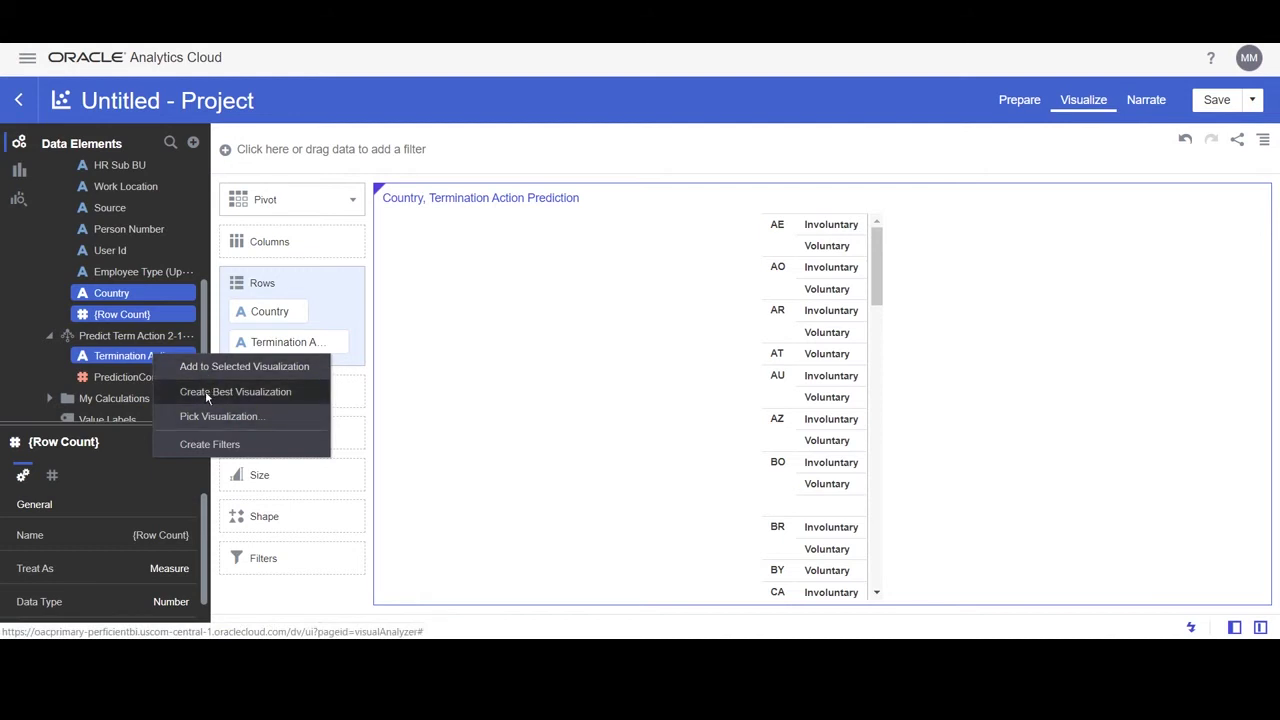
{"action": "left_click", "coordinate": [205, 391]}
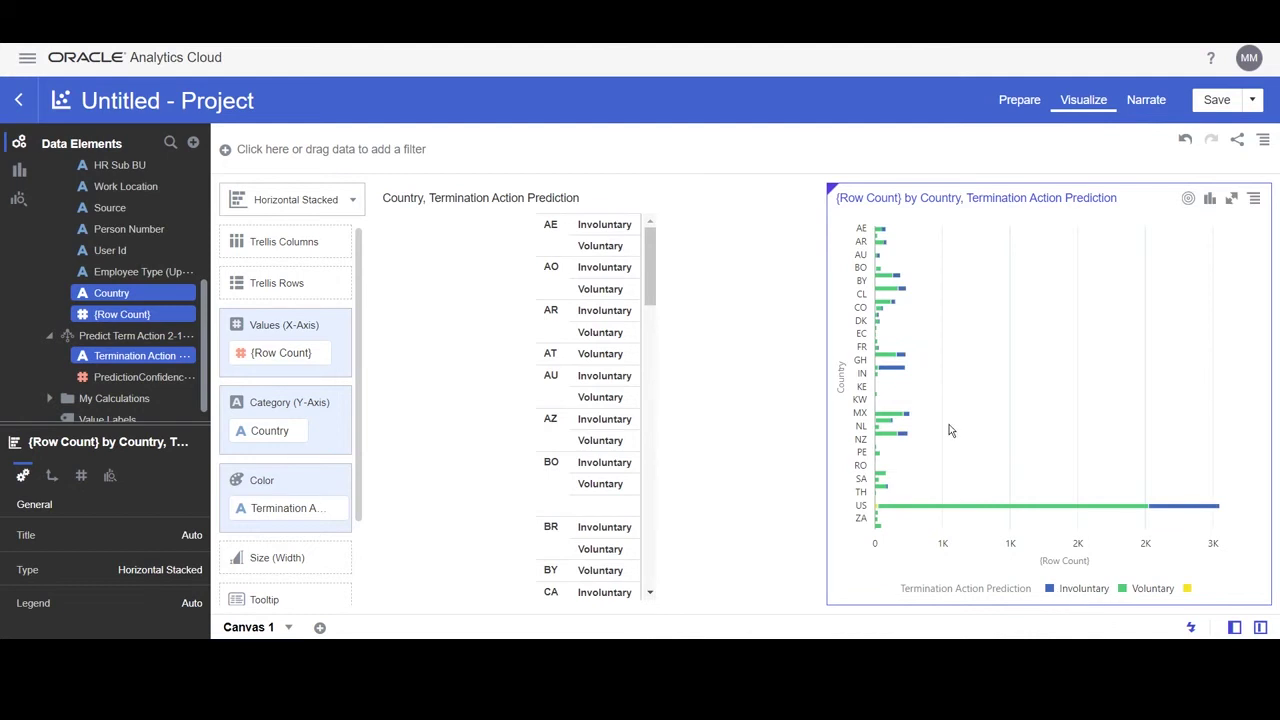
{"action": "mouse_move", "coordinate": [897, 368]}
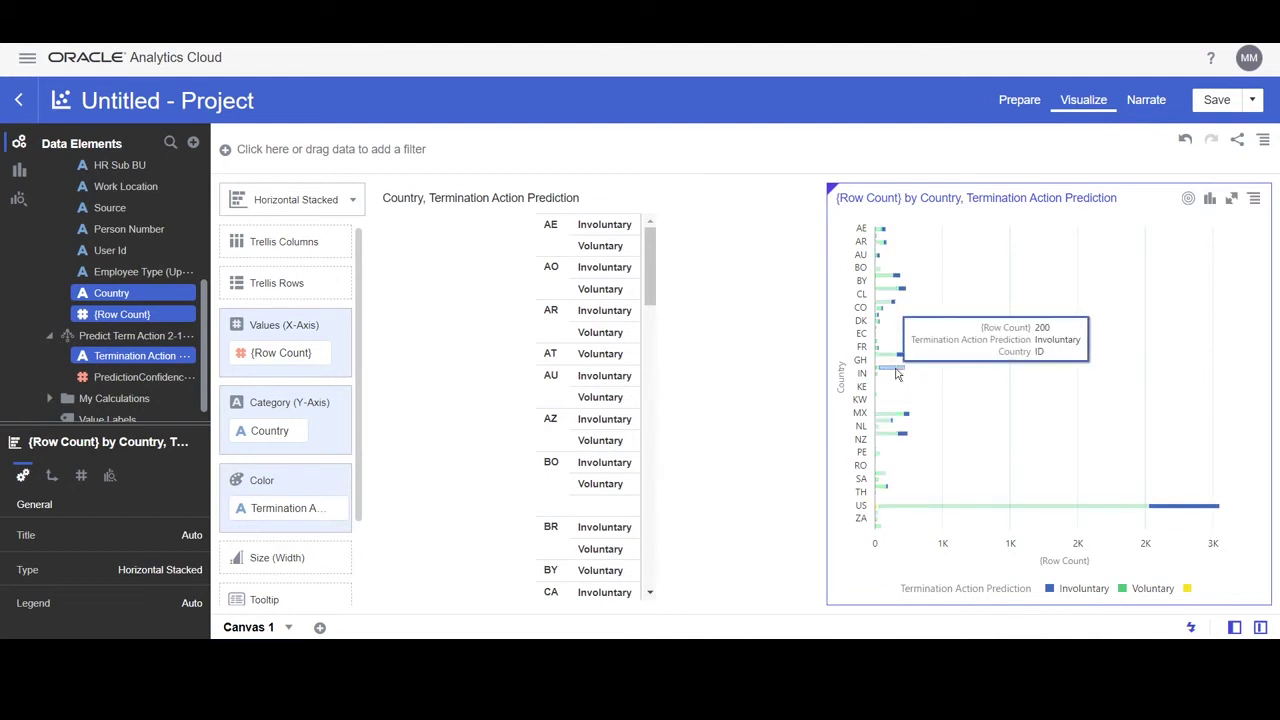